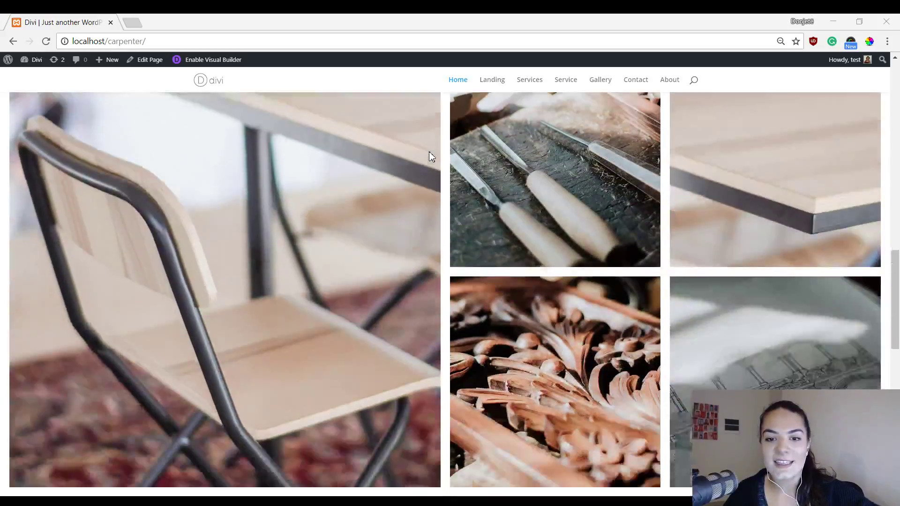
Look over the carpentry homepage, examining its sections, header menu and how the navigation bar behaves
scroll(425, 170, up, 20)
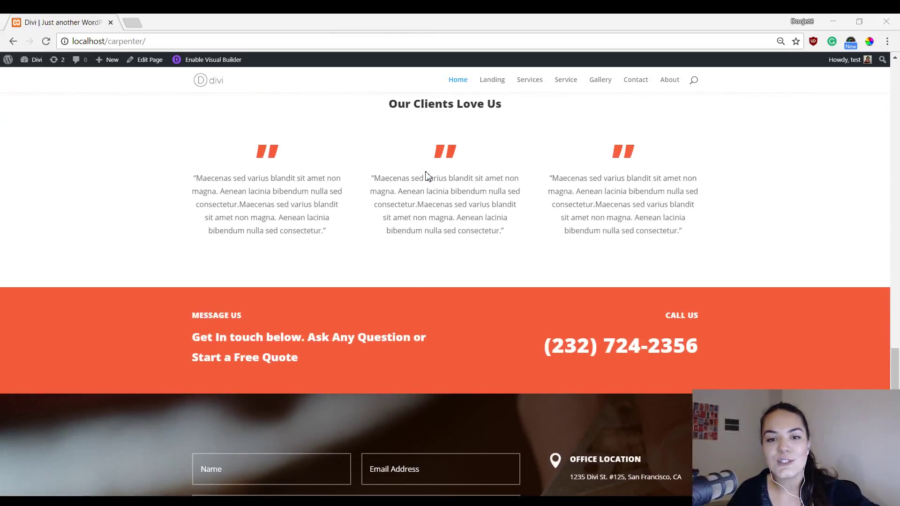
scroll(427, 171, up, 1)
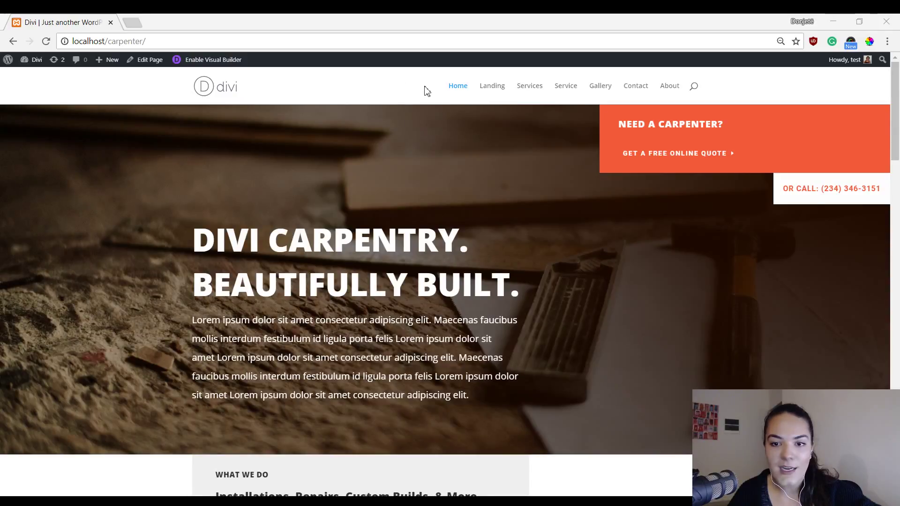
scroll(552, 155, down, 2)
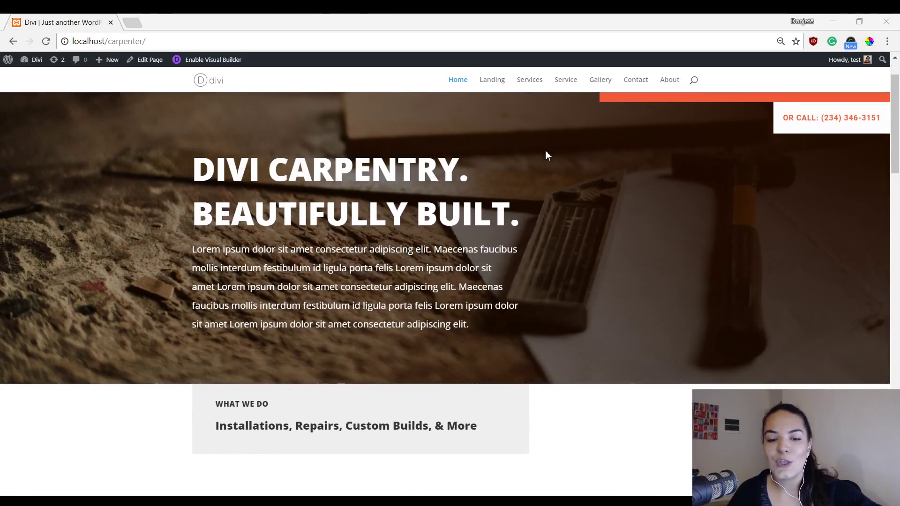
scroll(544, 149, down, 1)
scroll(665, 218, up, 3)
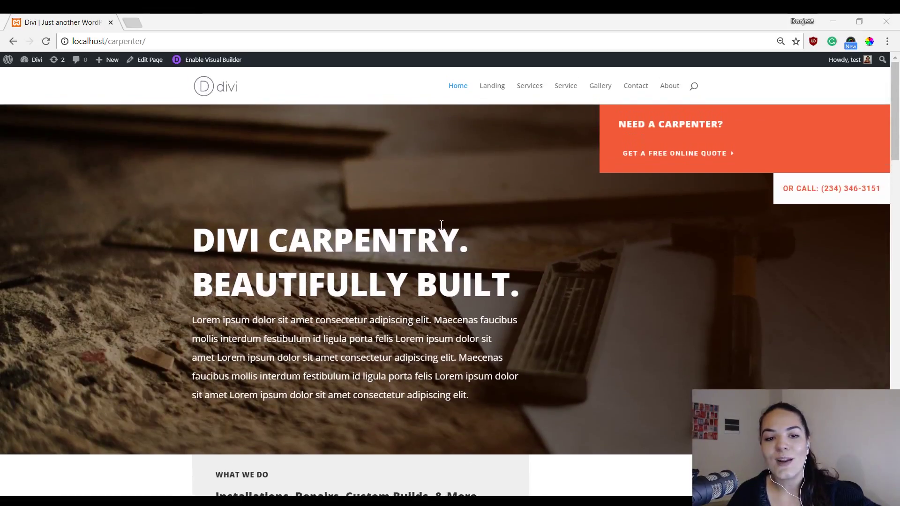
scroll(477, 206, down, 4)
scroll(472, 284, up, 4)
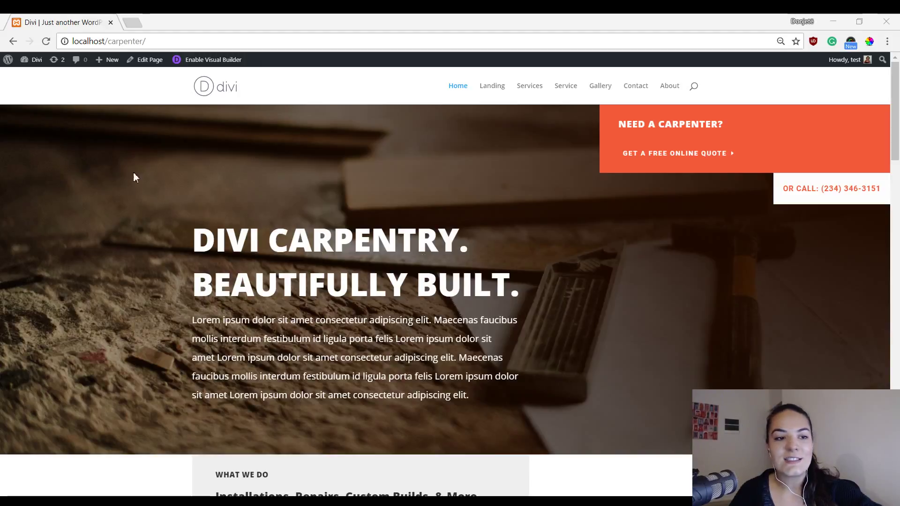
Disable the Fixed Navigation Bar in the general Divi Theme Options
click(9, 62)
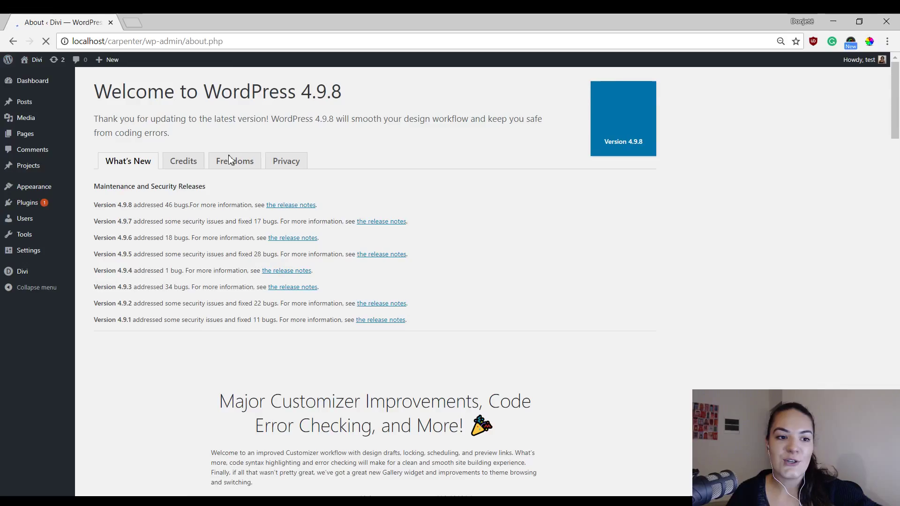
mouse_move(45, 276)
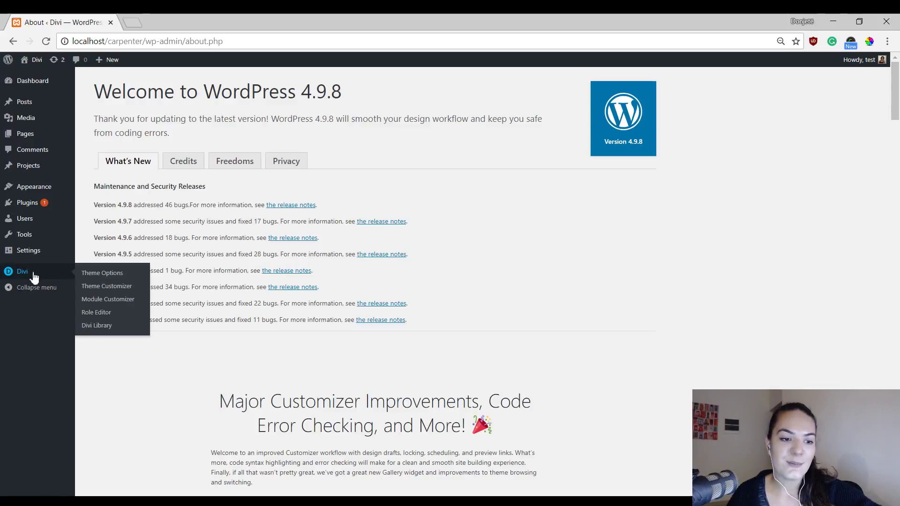
click(125, 276)
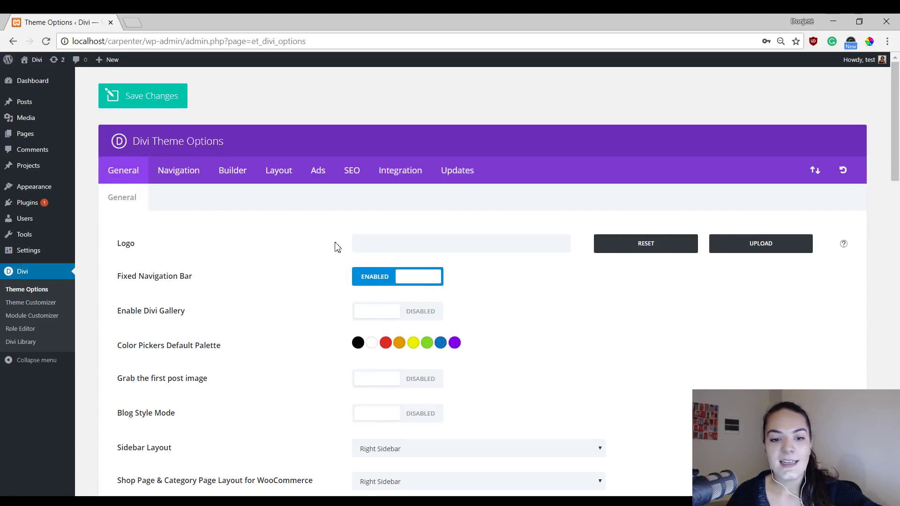
click(375, 278)
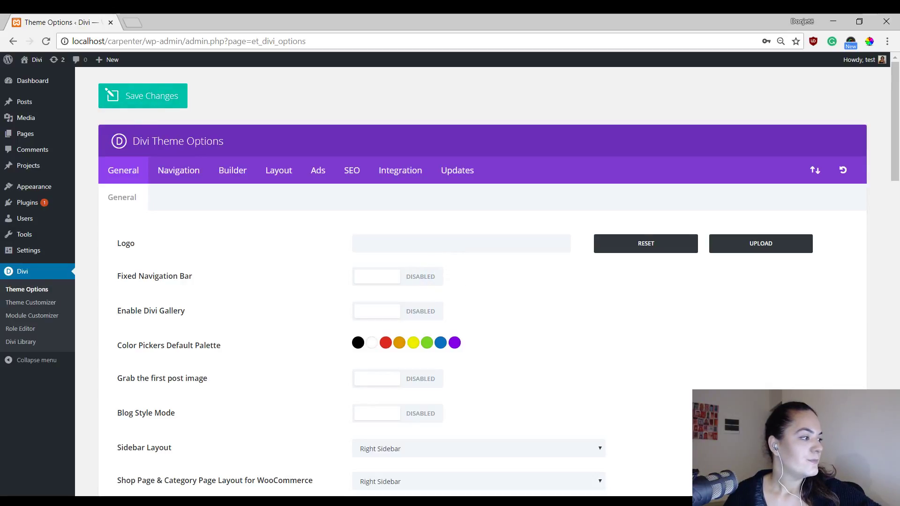
Open the site's menu editor and review the primary menu's structure and display location settings
mouse_move(42, 197)
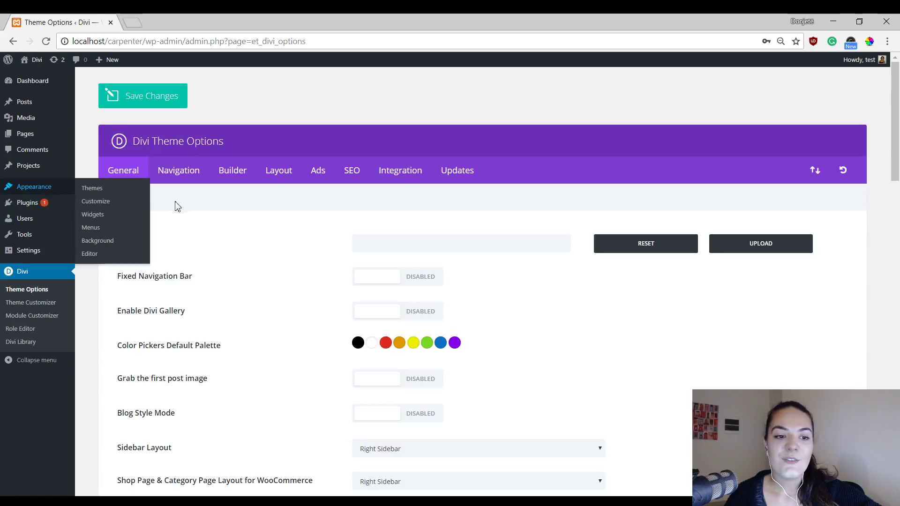
click(86, 230)
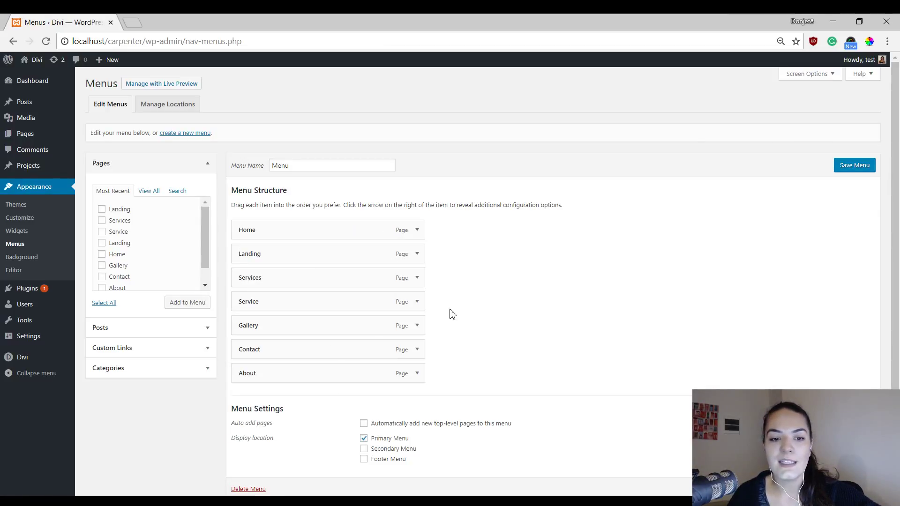
scroll(485, 327, down, 2)
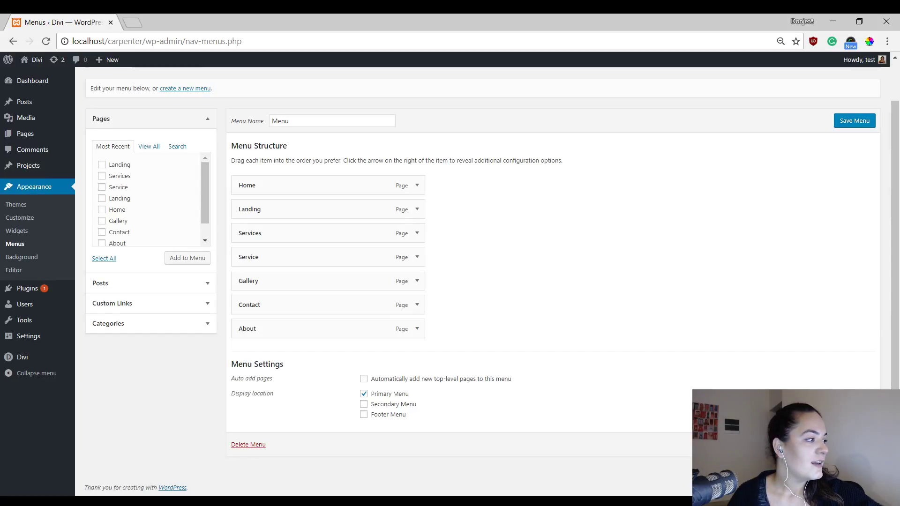
Visit the live site and open the Primary Menu Bar settings under Header & Navigation in the Theme Customizer
click(29, 60)
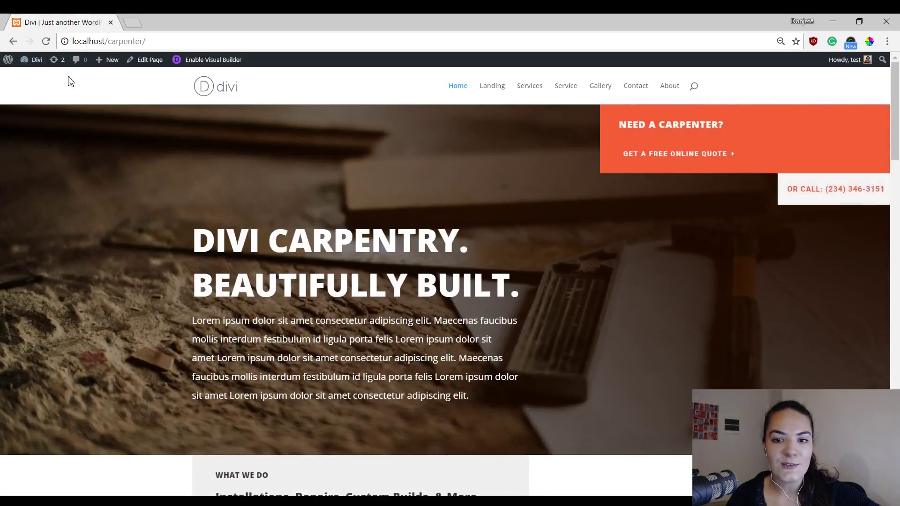
mouse_move(38, 65)
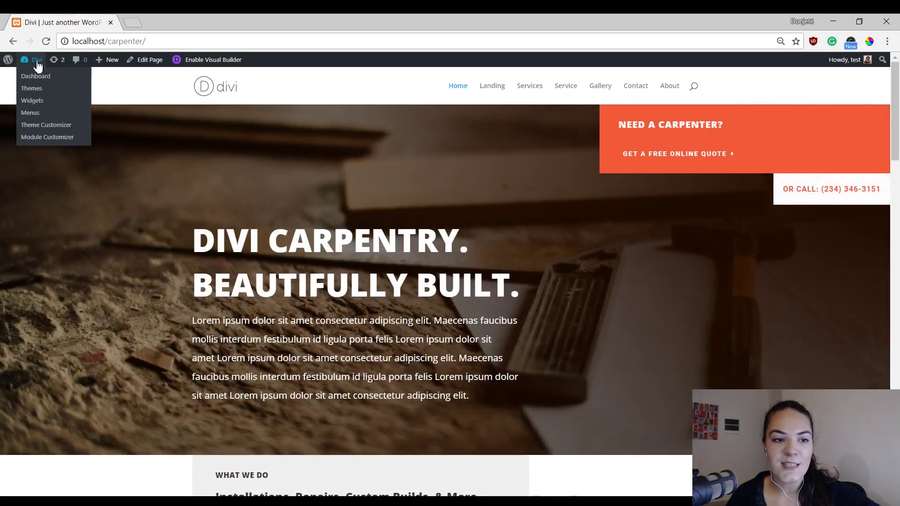
click(39, 130)
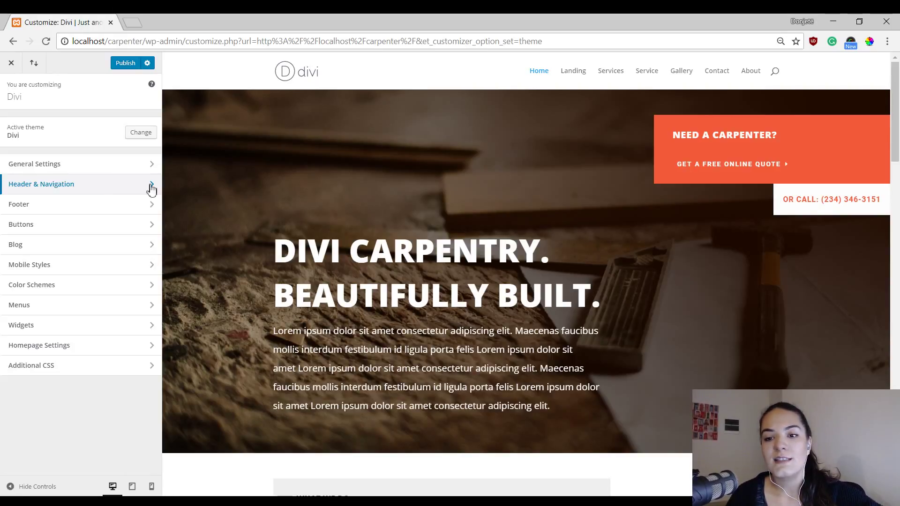
click(123, 192)
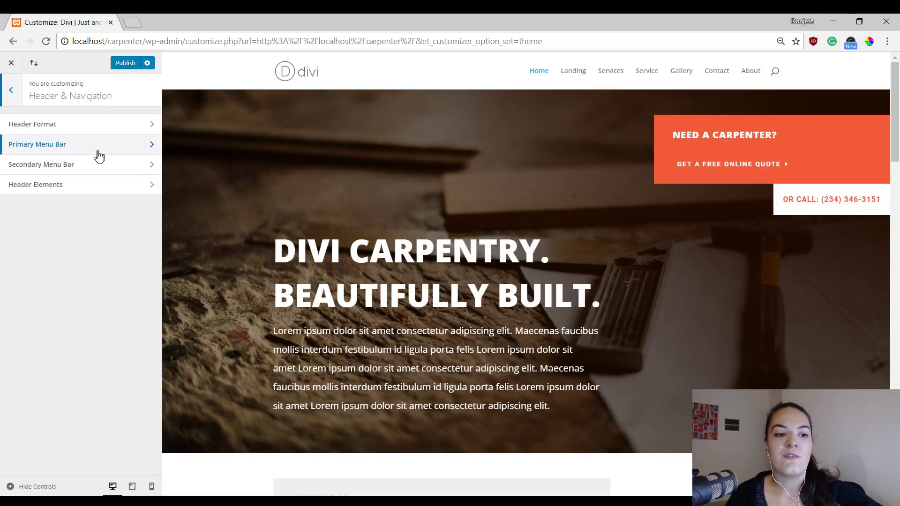
click(42, 147)
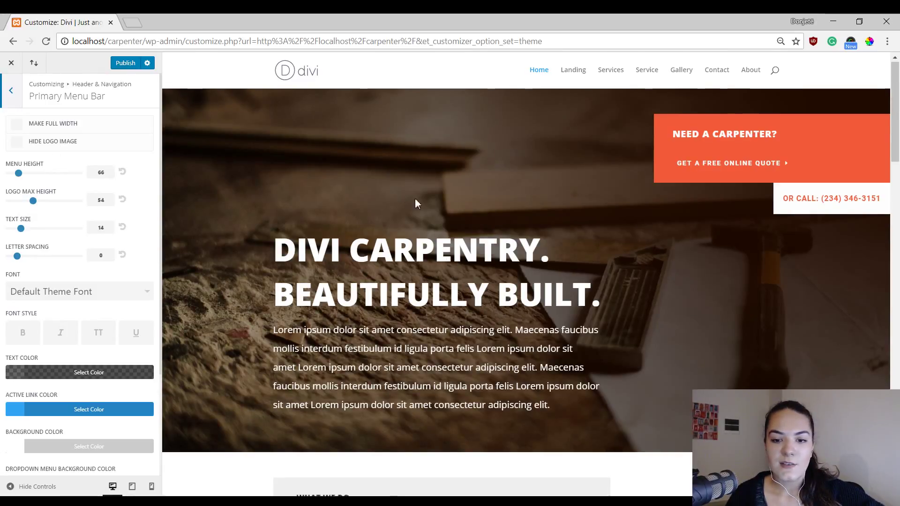
scroll(418, 201, down, 5)
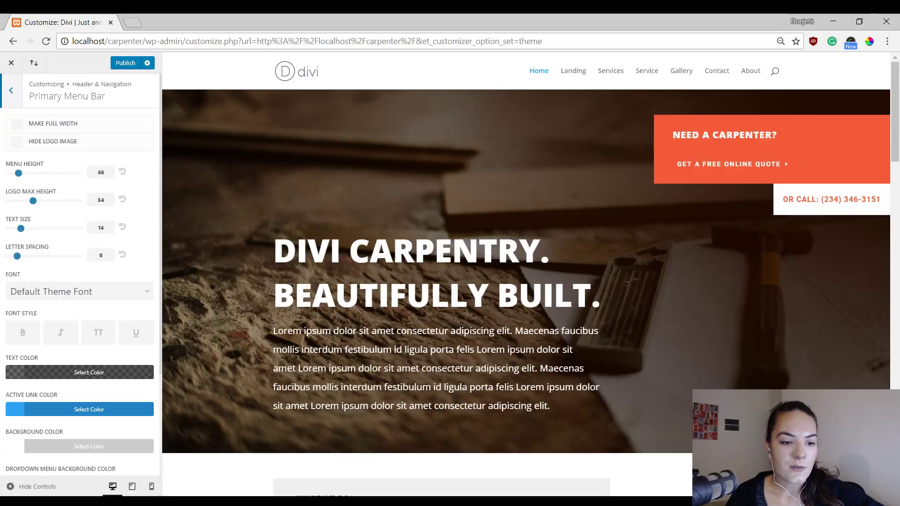
Make the primary menu text bold and uppercase, and set its text color to #ffffff
click(27, 336)
click(101, 338)
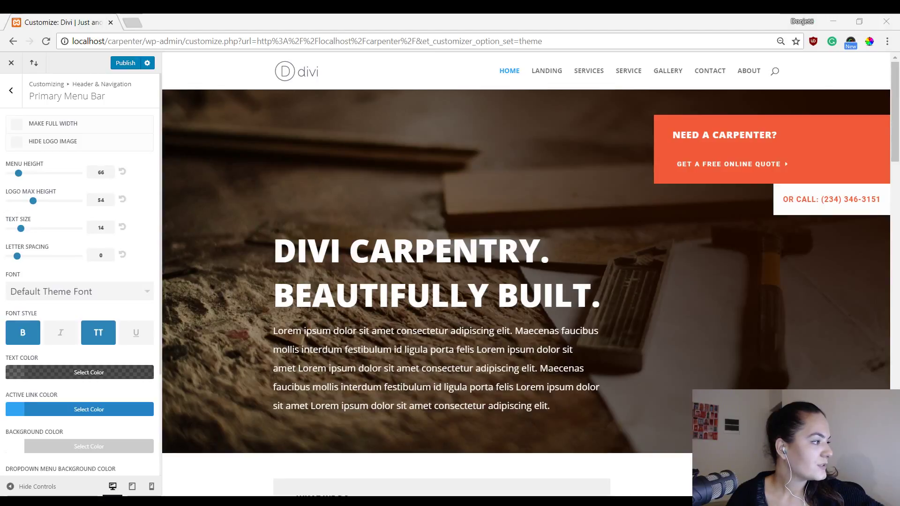
click(76, 372)
triple_click(44, 395)
text(#ffffff)
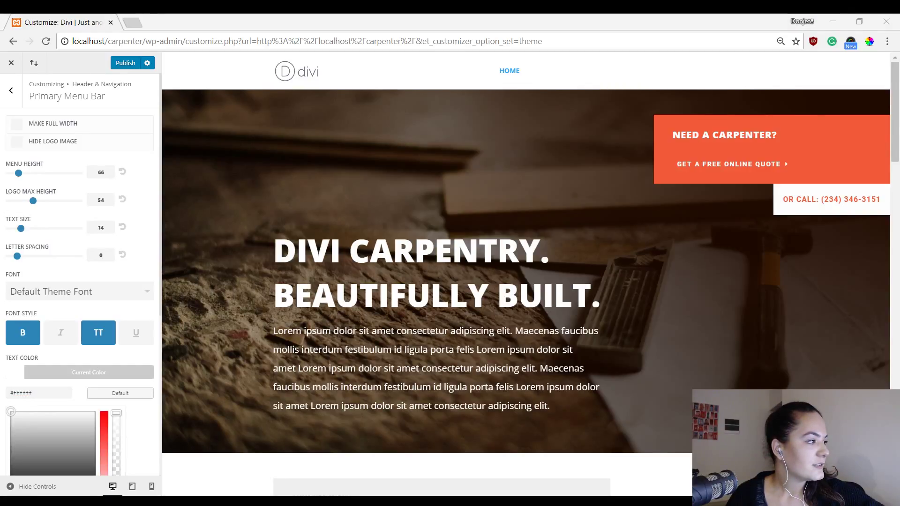
Set the primary menu's active link color to #ffffff
scroll(75, 356, down, 5)
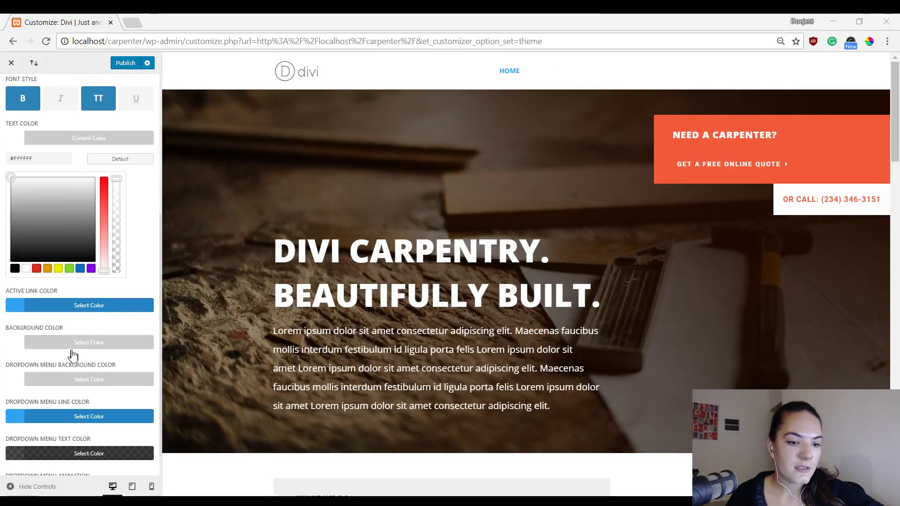
click(61, 313)
double_click(32, 195)
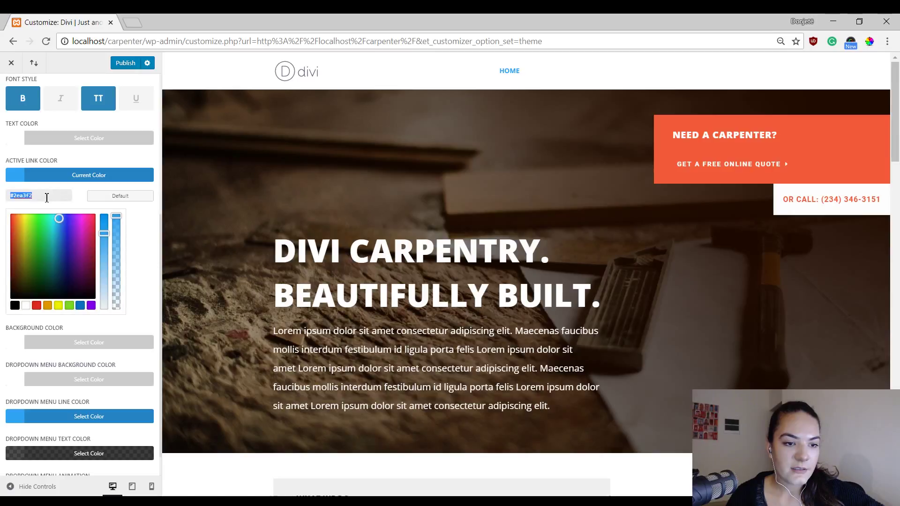
text(#FFFFFF)
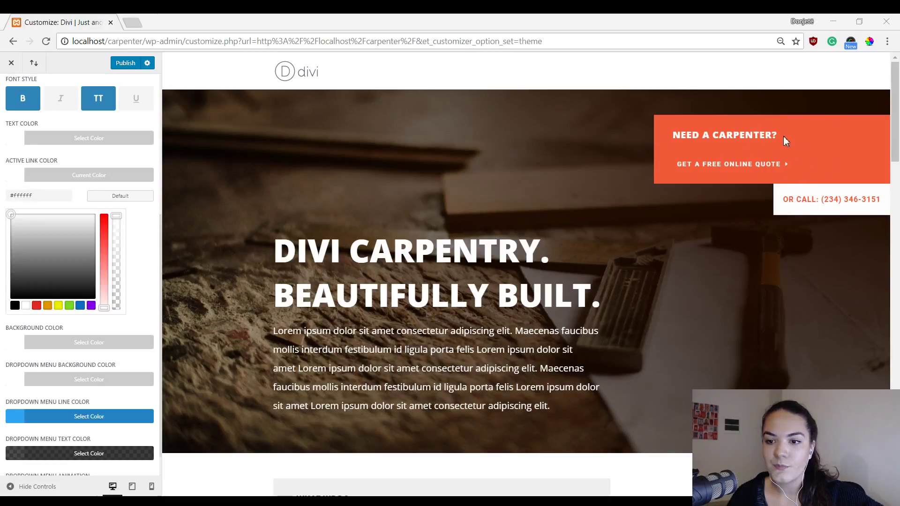
Set the primary menu bar's background color to #f25b3a
click(70, 346)
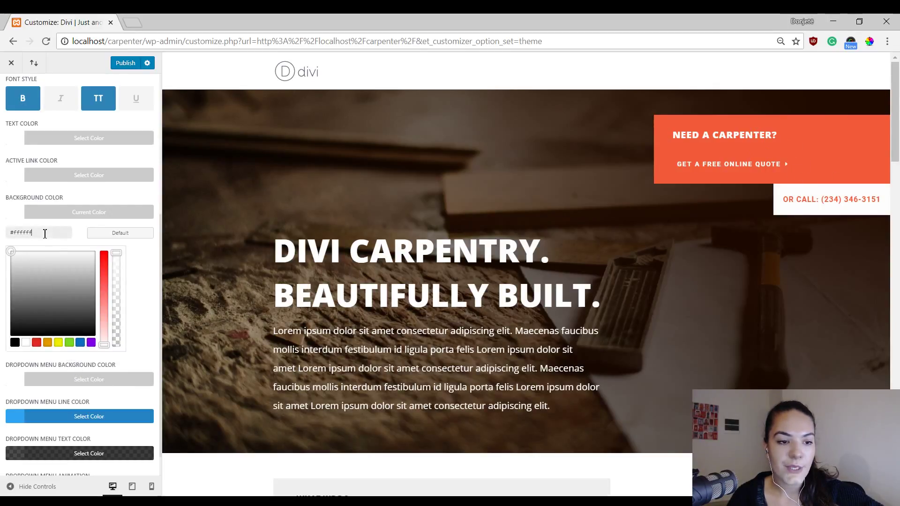
key(ctrl+a)
text(#f25b3a)
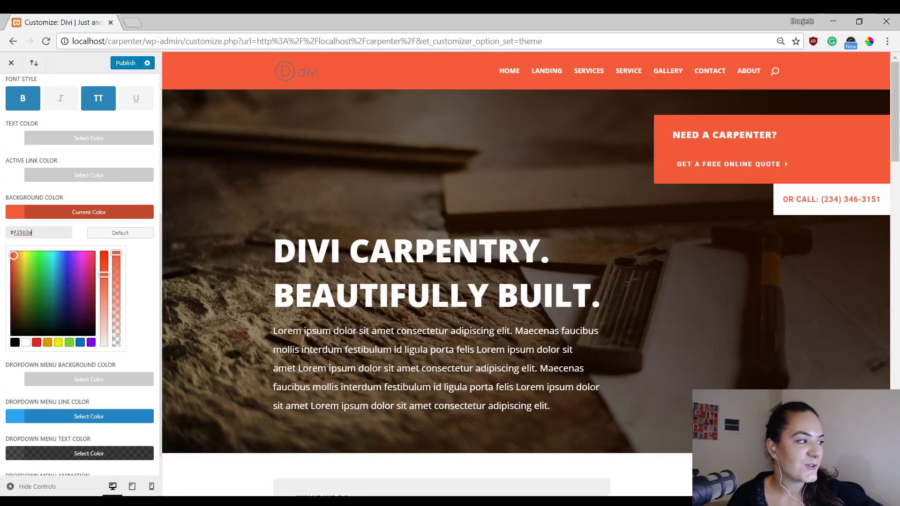
Set the dropdown menu background color to #f25b3a
scroll(37, 394, down, 1)
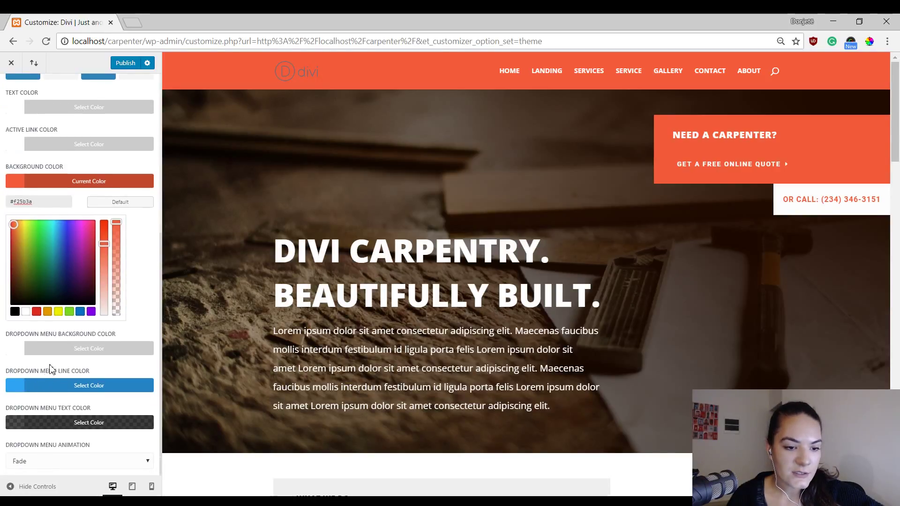
click(54, 354)
click(41, 237)
key(ctrl+a)
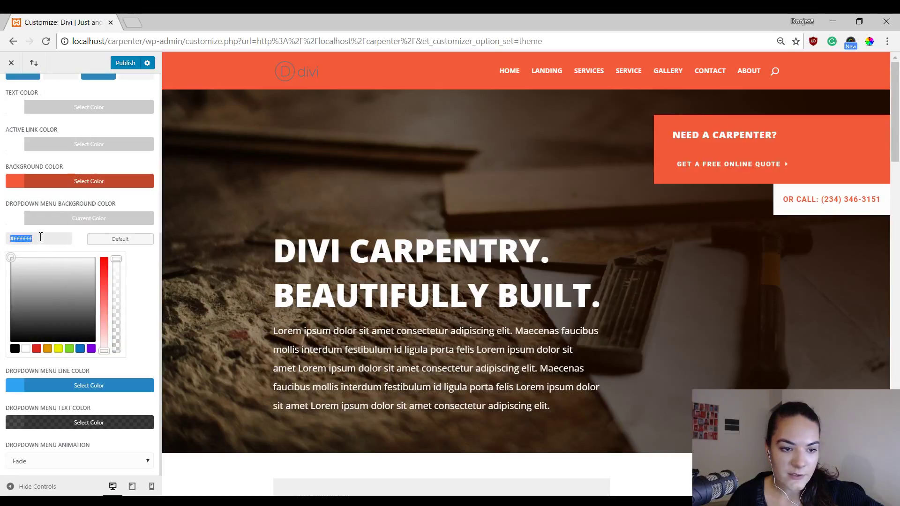
text(#f25b3a)
click(147, 171)
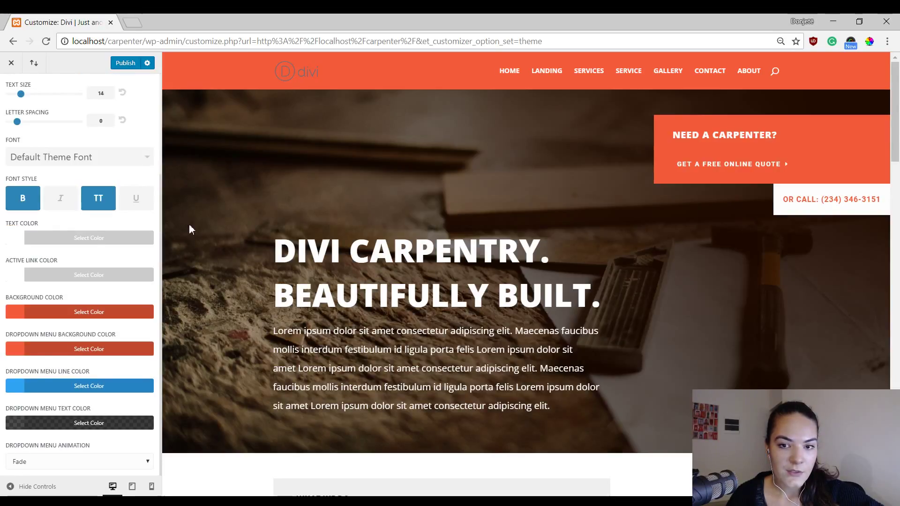
Publish the menu bar changes and leave the customizer for the live homepage
click(125, 62)
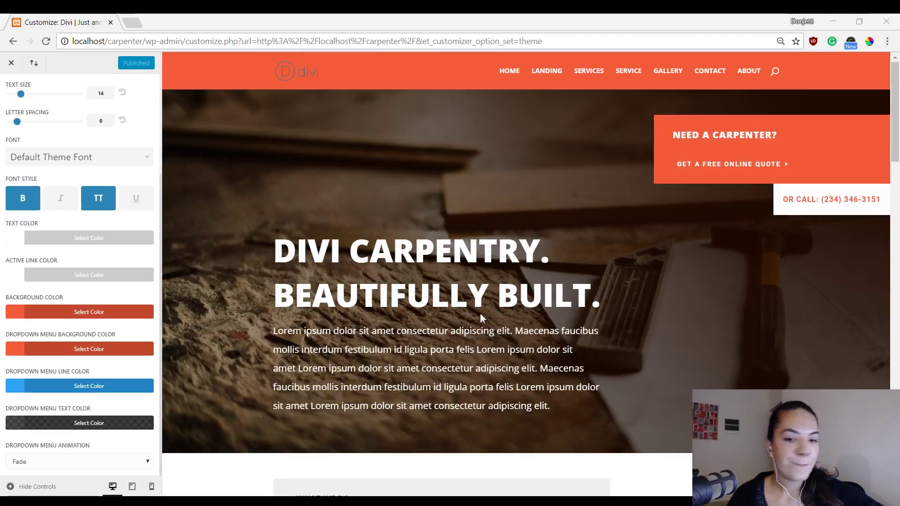
click(12, 63)
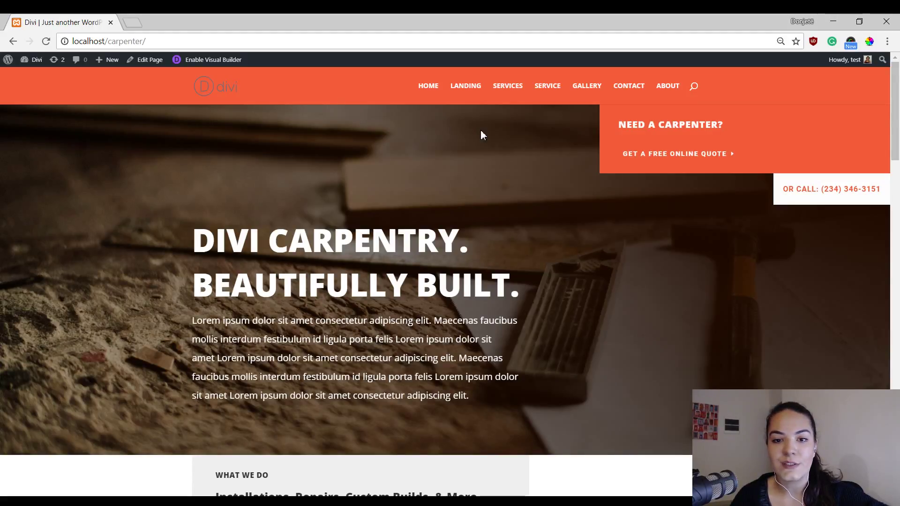
click(427, 88)
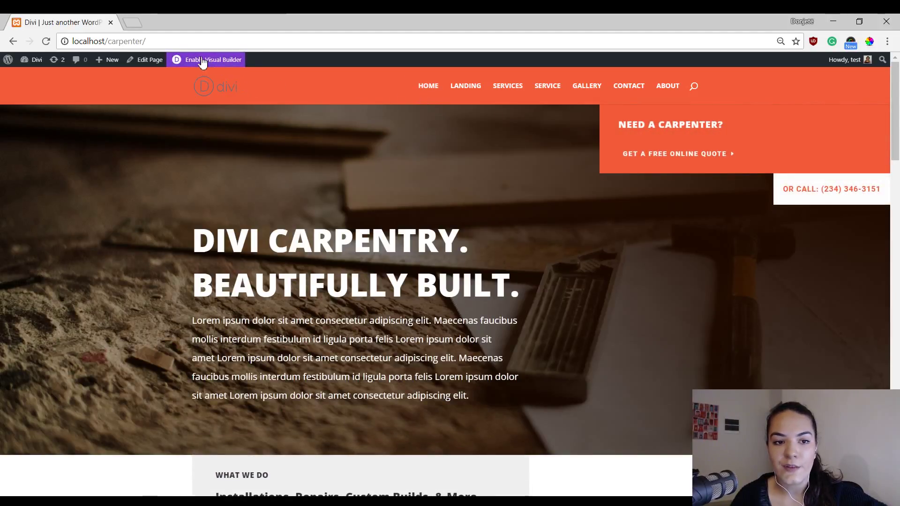
Open the homepage in the Visual Builder and bring up the advanced options of its page settings
click(214, 72)
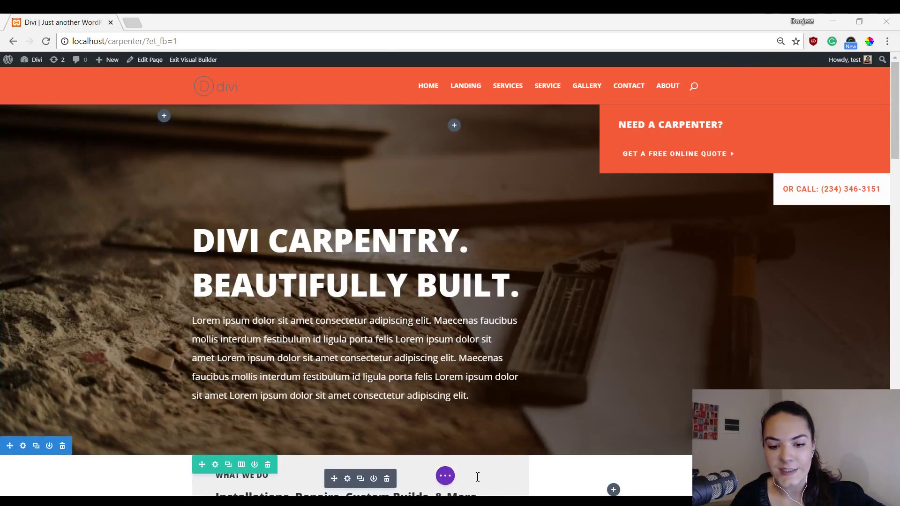
click(445, 476)
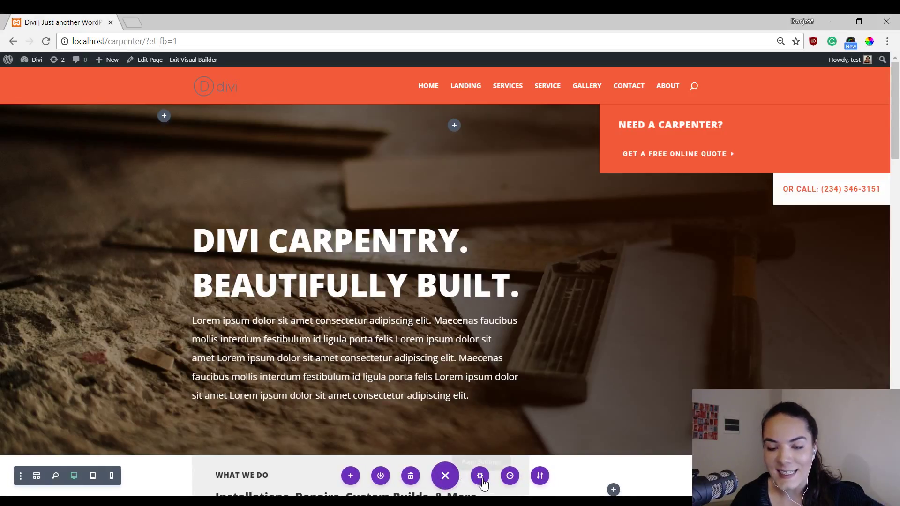
click(482, 482)
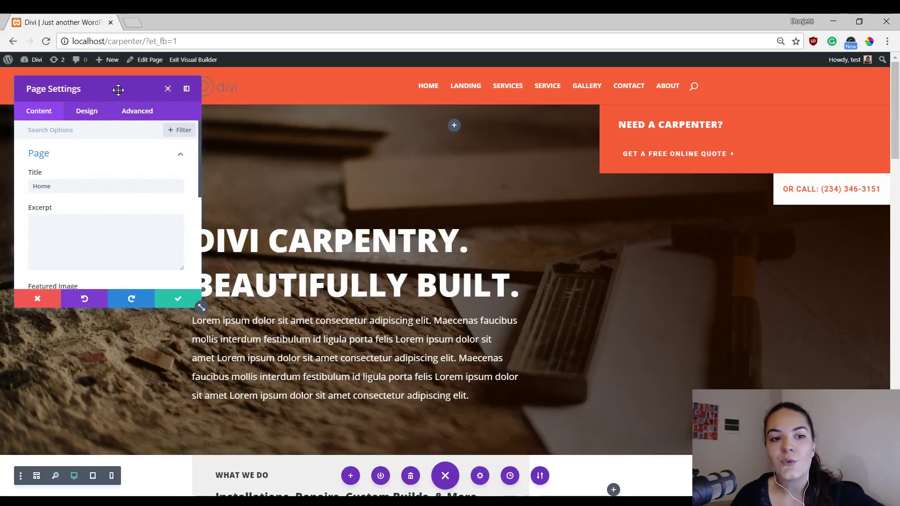
drag(116, 89, 655, 211)
click(676, 238)
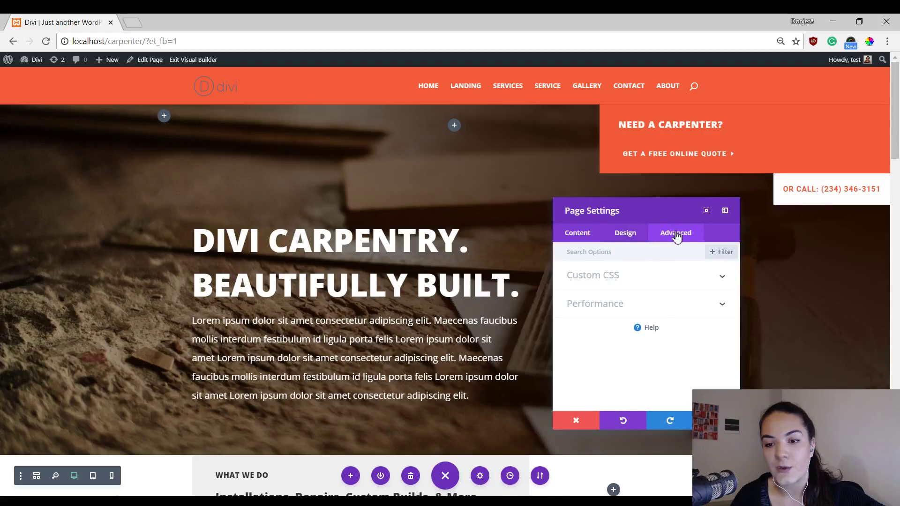
Add the page custom CSS "#main-header { display: none; }", exit the Visual Builder and check the live homepage
click(623, 284)
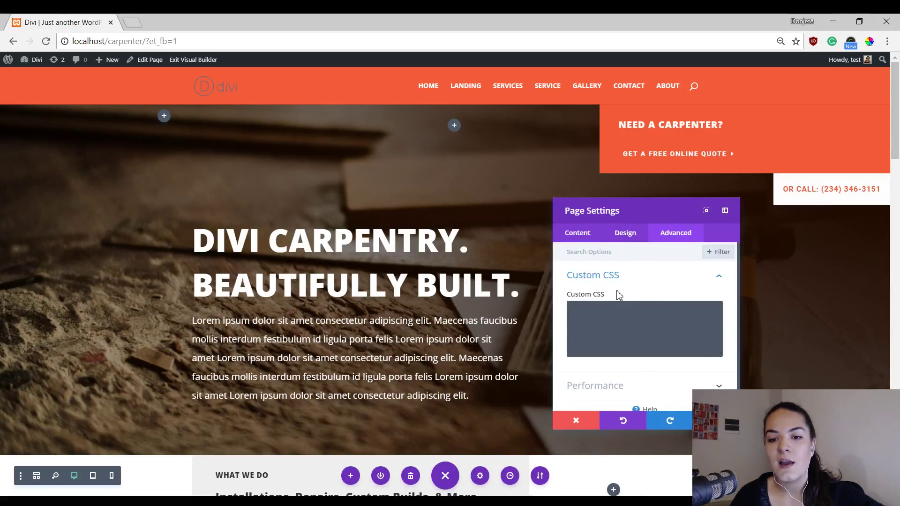
click(599, 326)
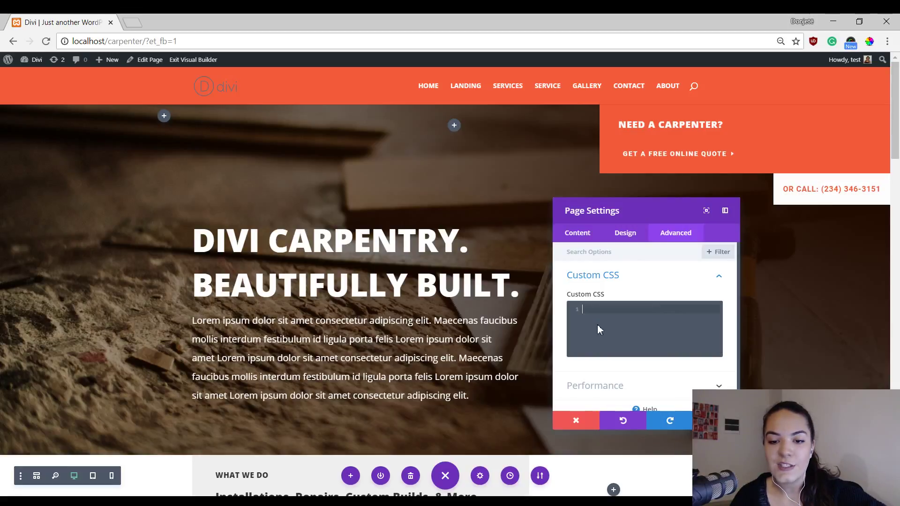
text(#main-header { display: none; })
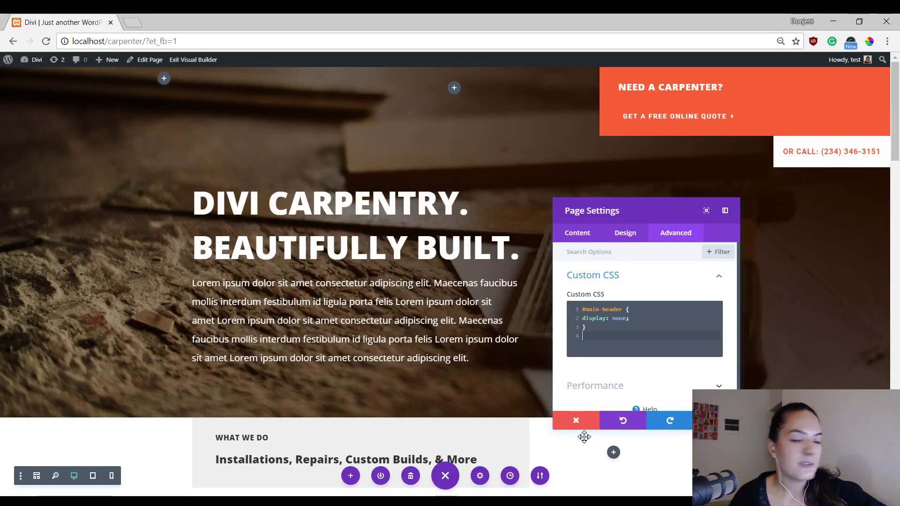
click(576, 420)
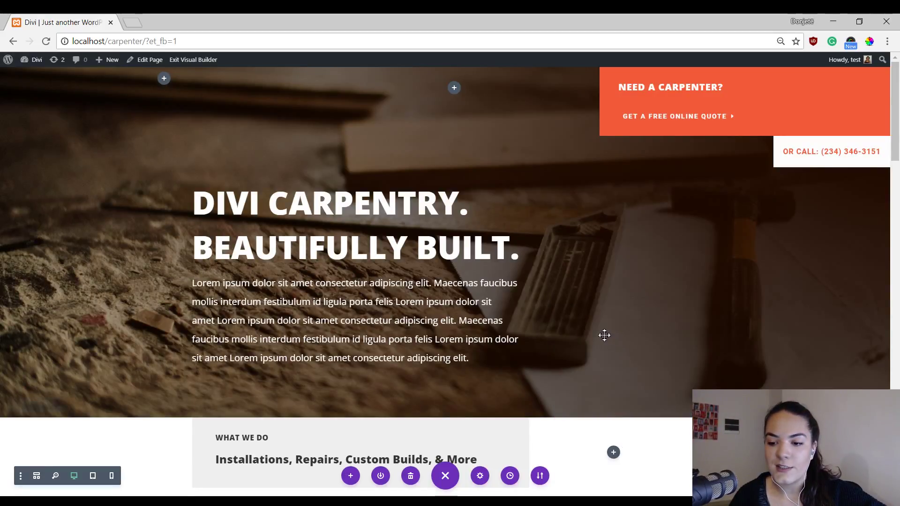
click(192, 59)
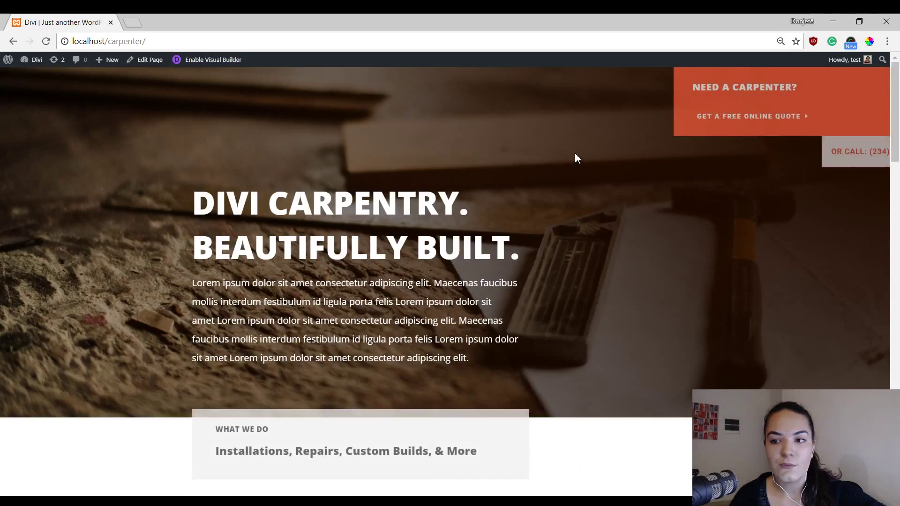
scroll(458, 185, down, 7)
scroll(458, 184, up, 7)
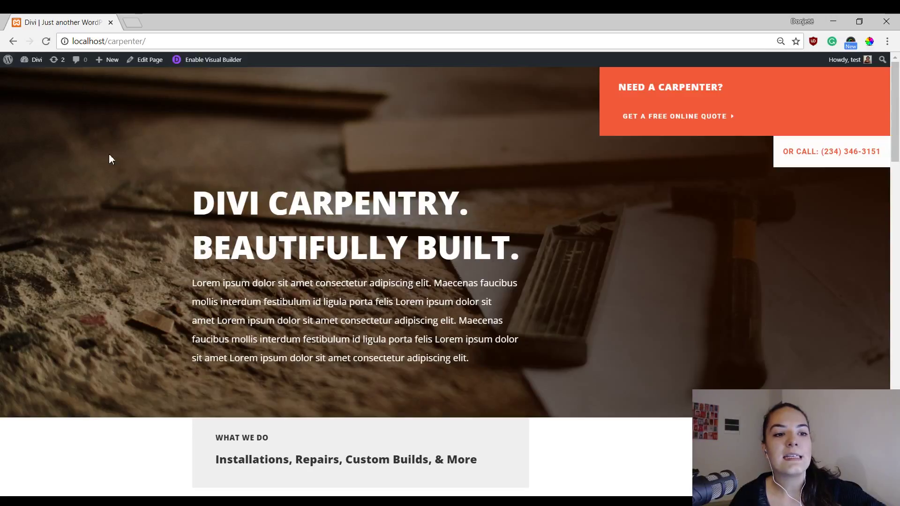
scroll(455, 154, down, 3)
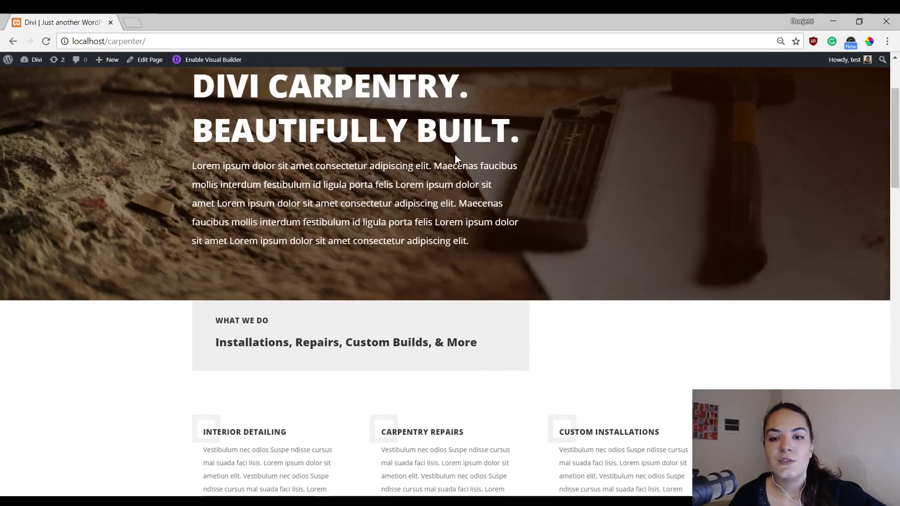
scroll(457, 164, up, 3)
Add "#main-header { display: none; }" to the sitewide custom CSS in the Divi Theme Options and save the changes
click(7, 66)
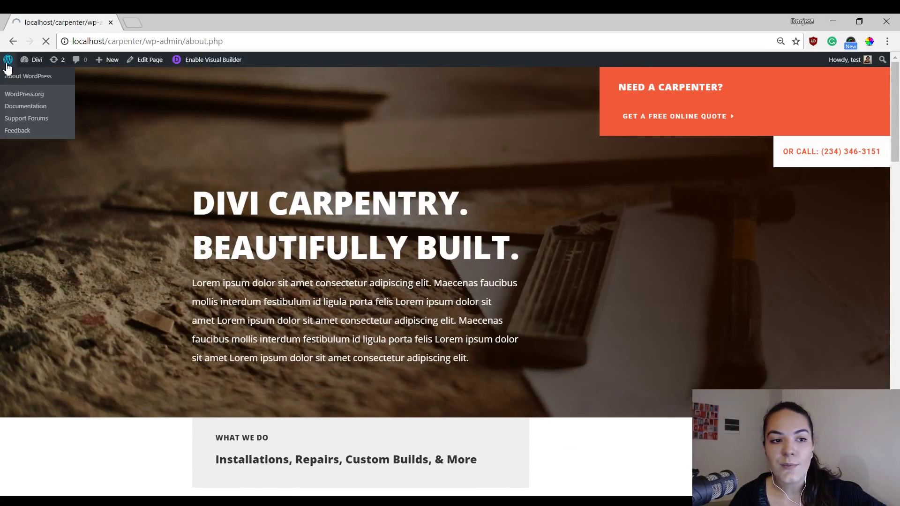
mouse_move(40, 274)
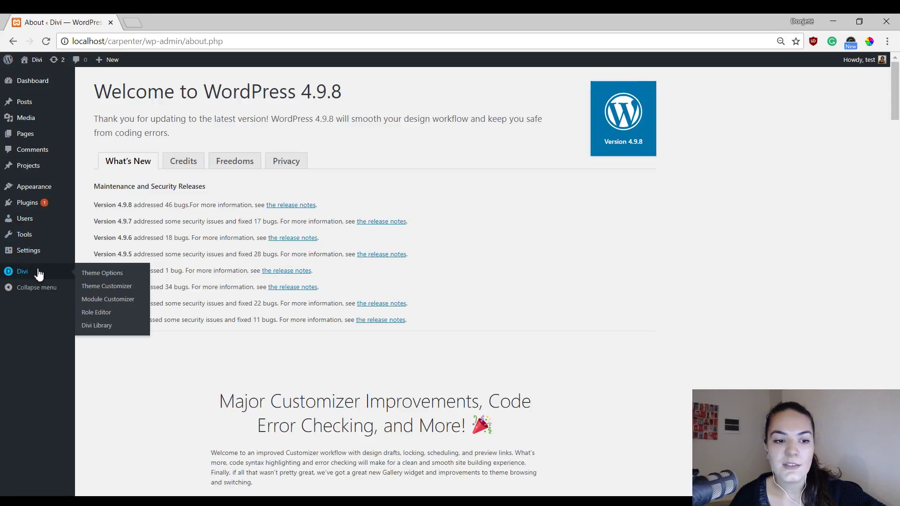
click(89, 273)
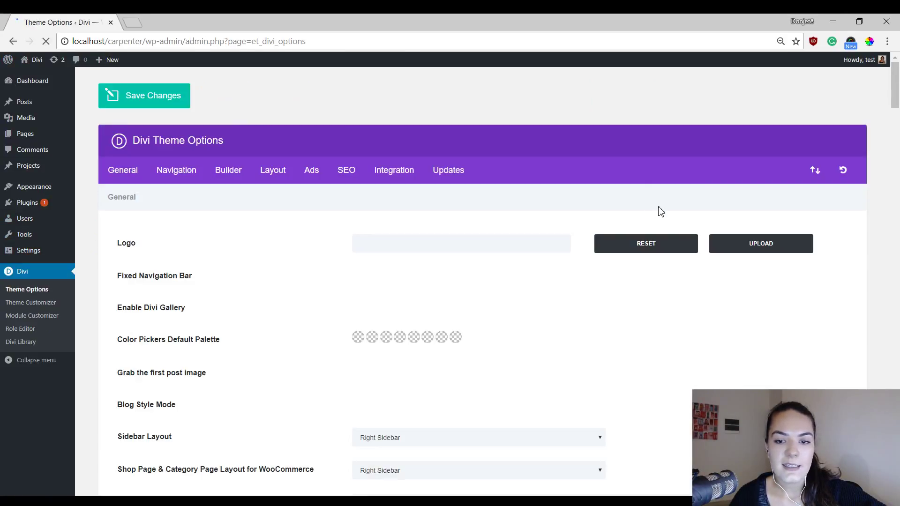
scroll(565, 185, down, 20)
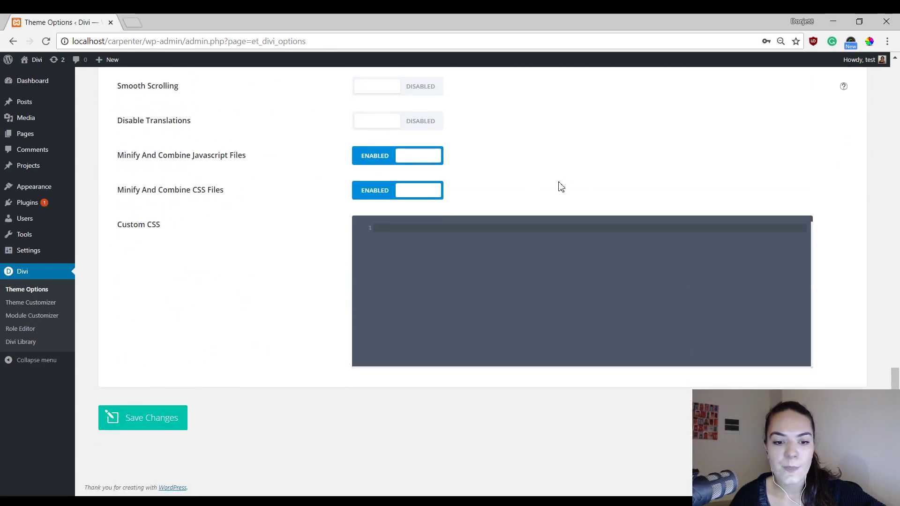
click(430, 243)
text(#main-header { display: none; })
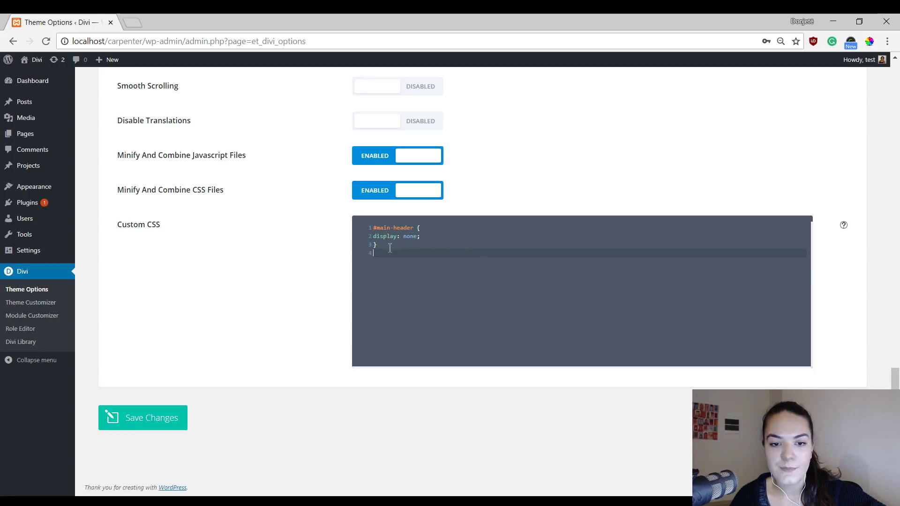
click(143, 414)
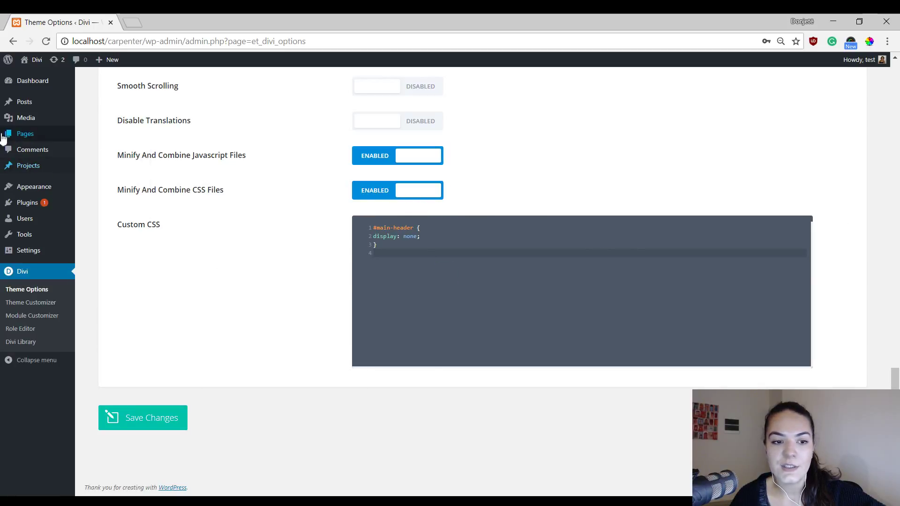
View the Home page from the pages list and enable the Visual Builder on it without restoring the autosave
mouse_move(10, 139)
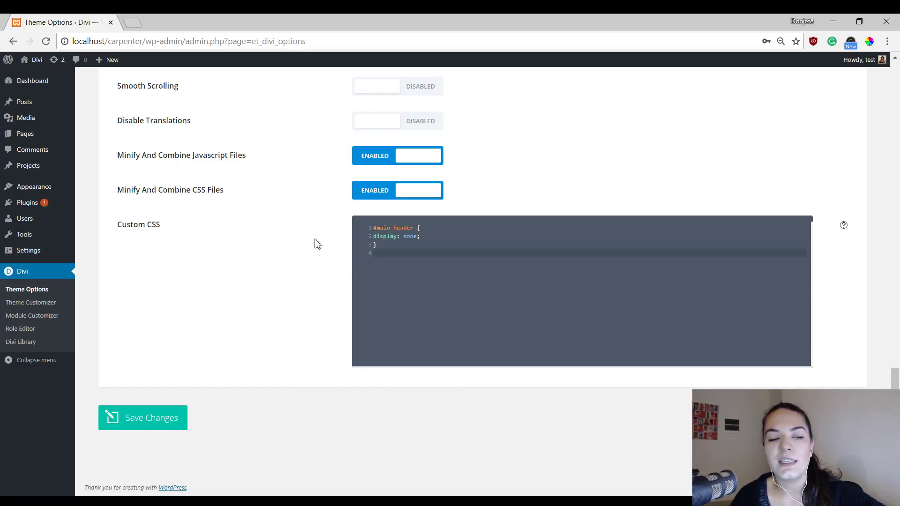
click(42, 138)
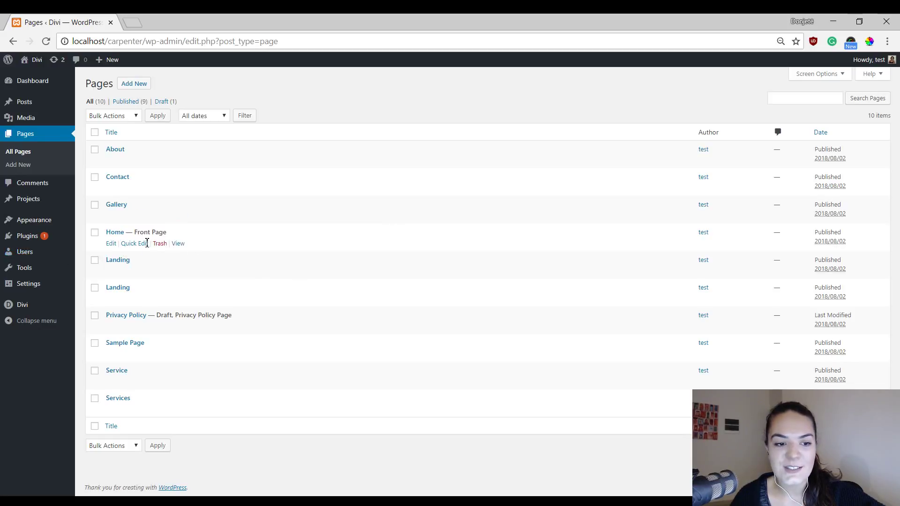
click(178, 243)
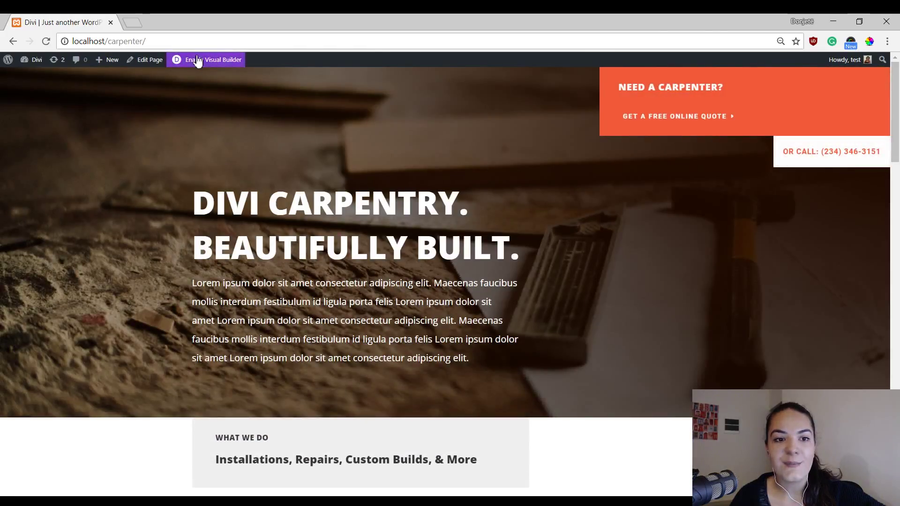
click(196, 61)
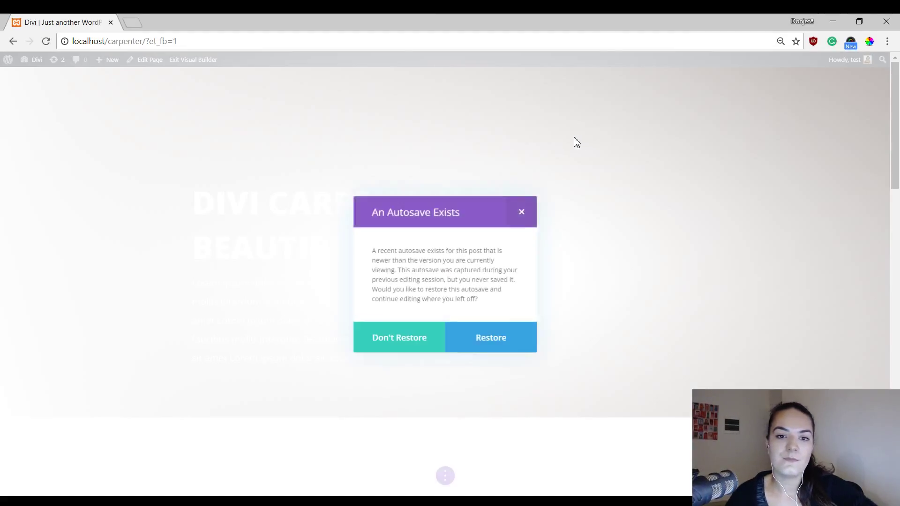
click(411, 342)
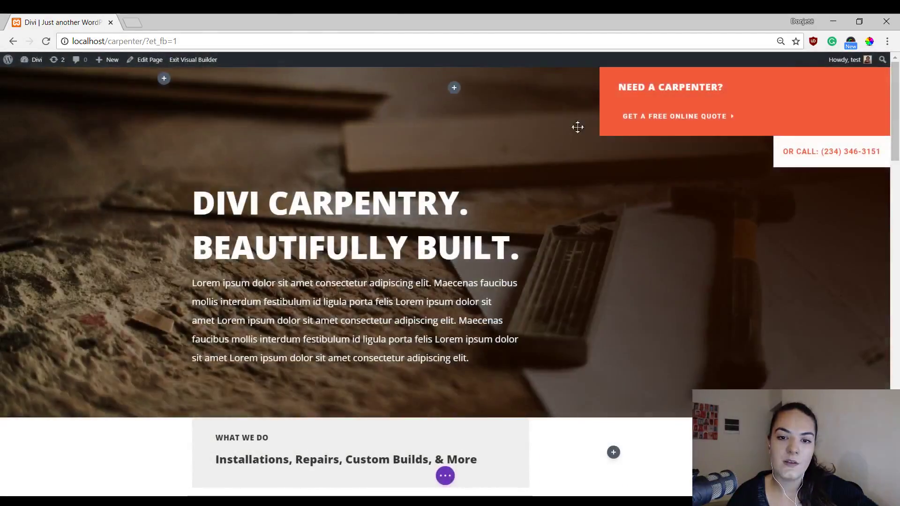
Insert an empty fullwidth section directly below the homepage's hero section, without adding a module
scroll(433, 112, down, 4)
scroll(433, 113, up, 4)
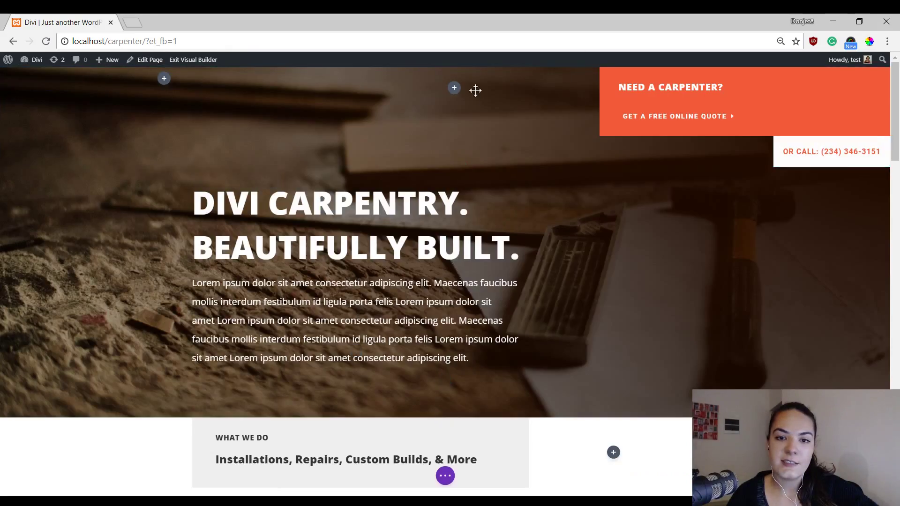
scroll(532, 72, down, 1)
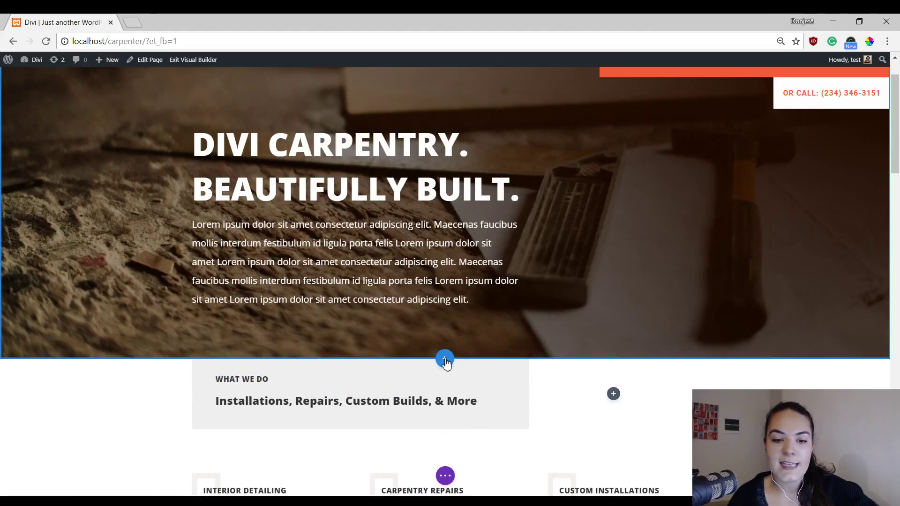
click(444, 360)
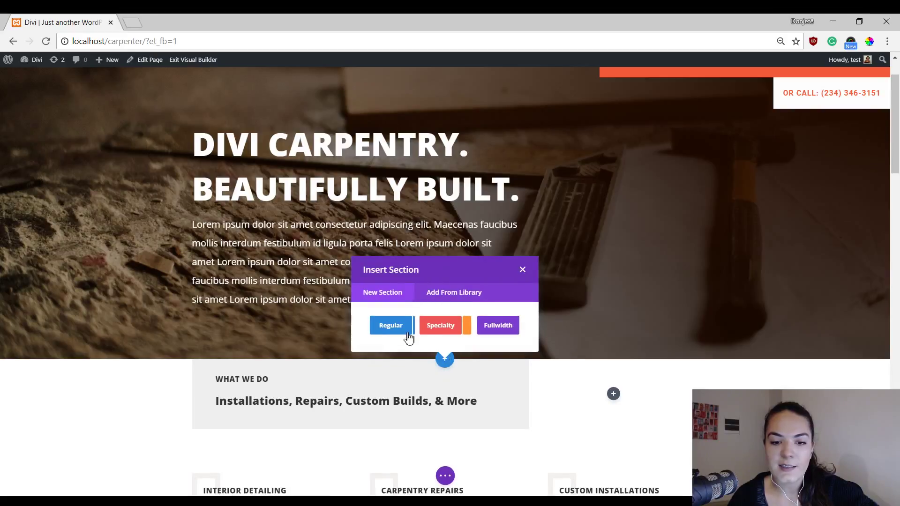
click(491, 331)
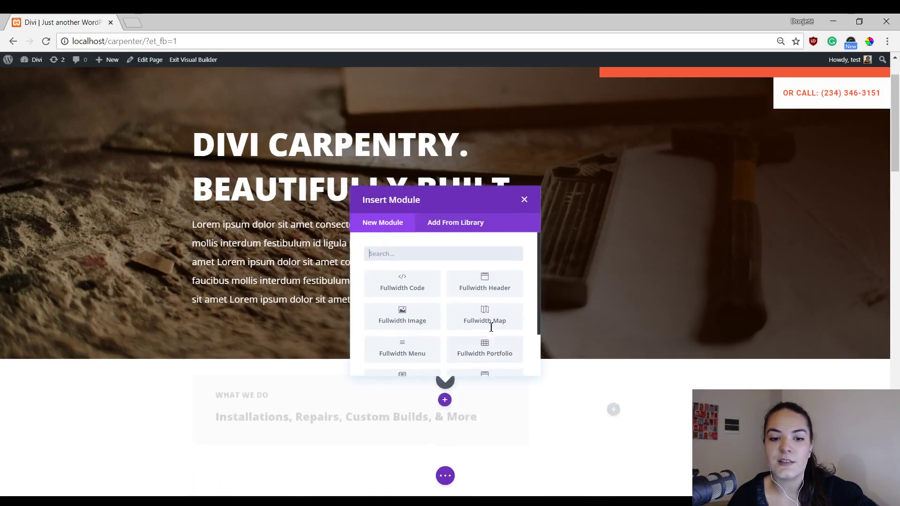
click(523, 199)
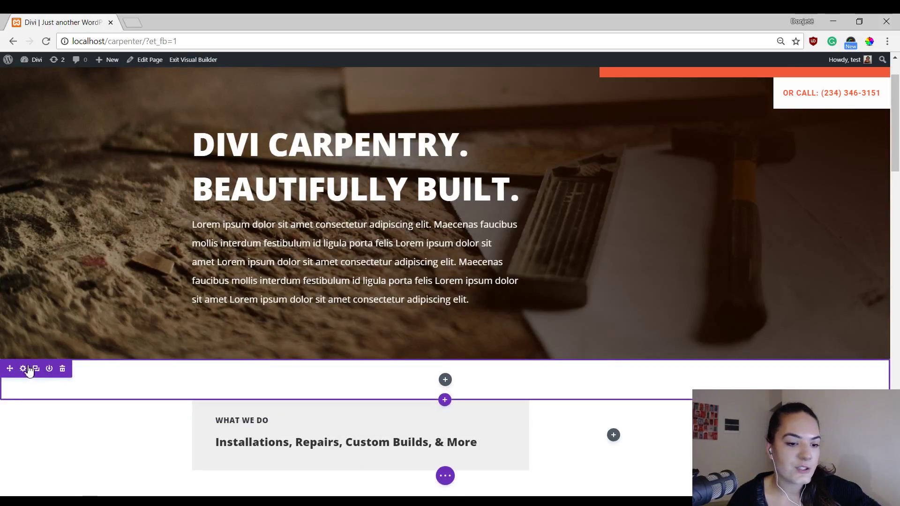
Give the new fullwidth section a top border with a width of 7px
click(23, 369)
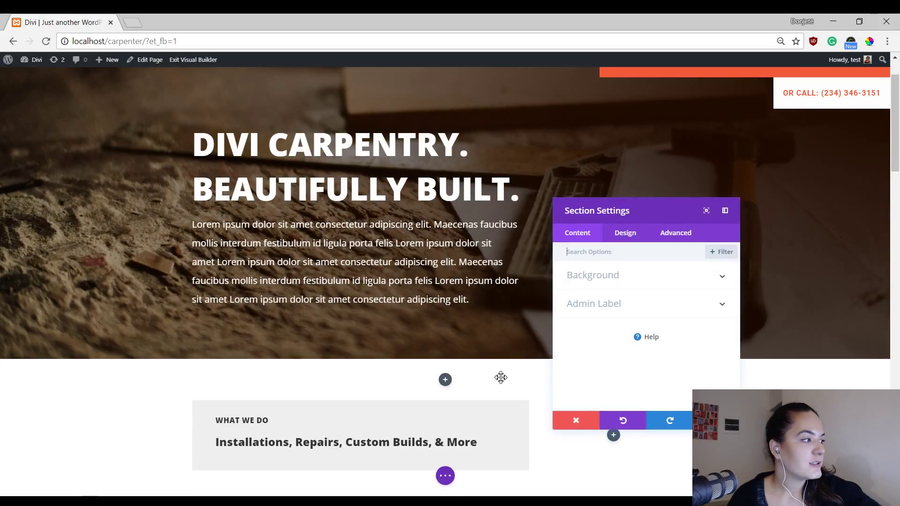
click(624, 237)
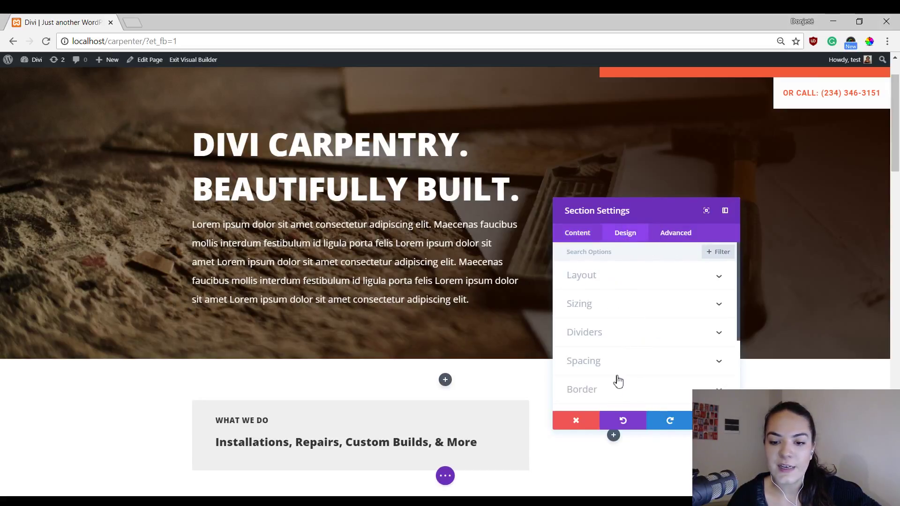
click(613, 389)
scroll(626, 342, down, 2)
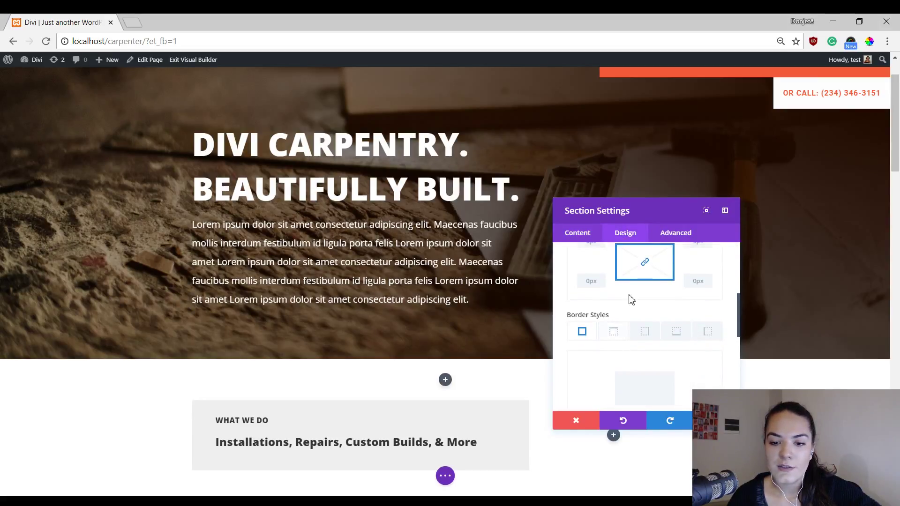
click(614, 333)
scroll(614, 309, down, 2)
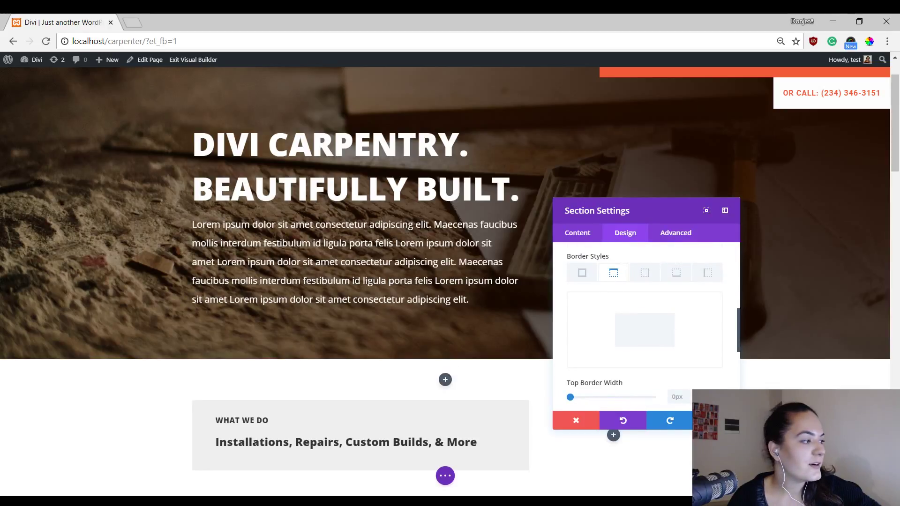
scroll(606, 332, down, 2)
click(702, 336)
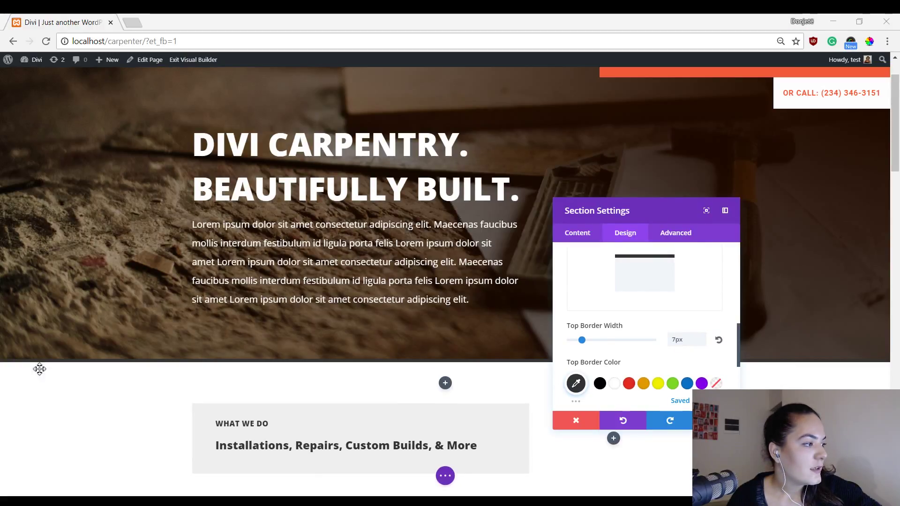
Set the fullwidth section's top border color to #f25b3a and save the section settings
scroll(688, 328, down, 2)
click(575, 268)
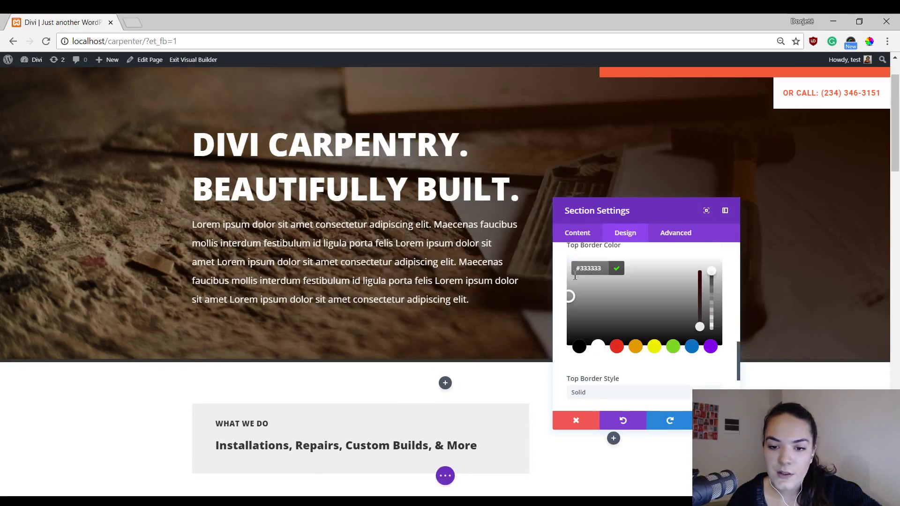
text(#f25b3a)
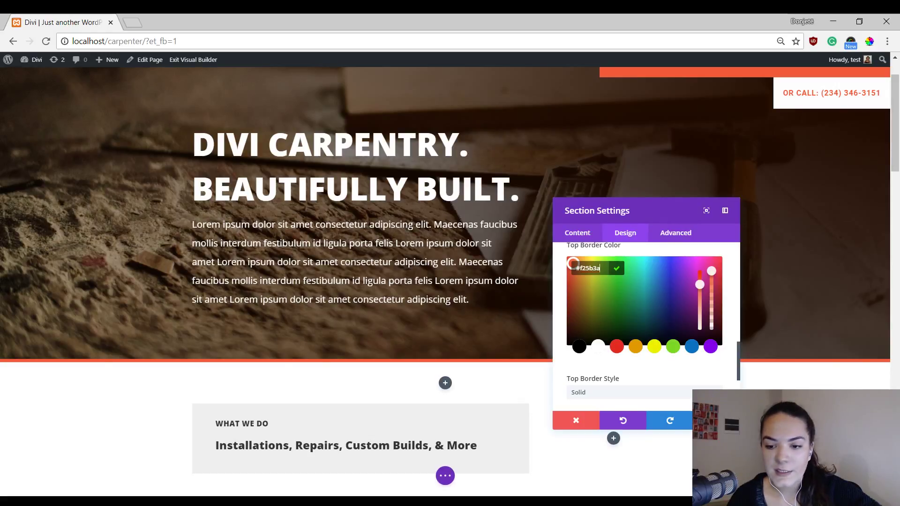
click(716, 420)
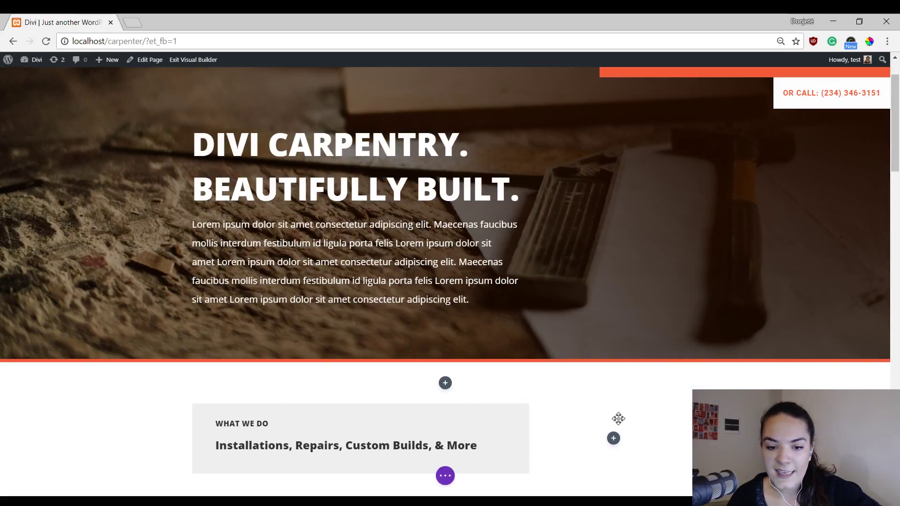
Add a Fullwidth Menu module to the empty fullwidth section and assign it the menu named Menu
click(449, 388)
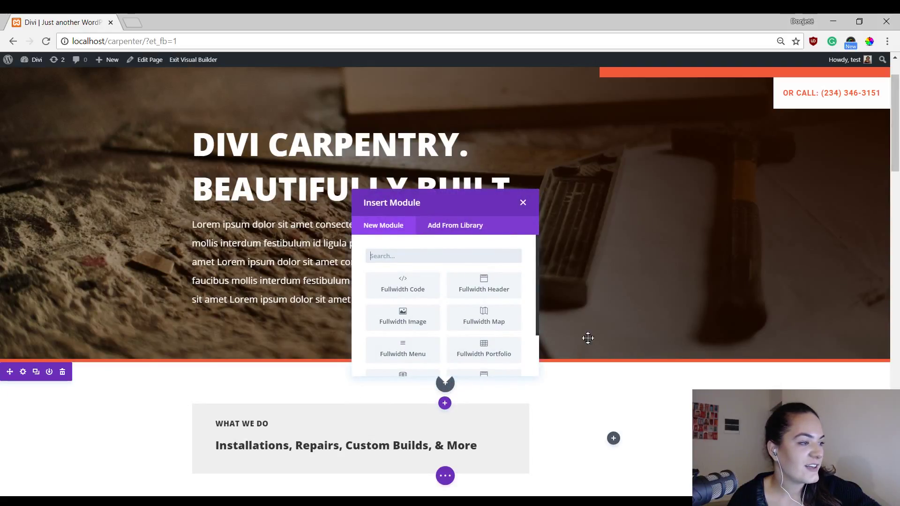
scroll(416, 339, down, 2)
click(417, 305)
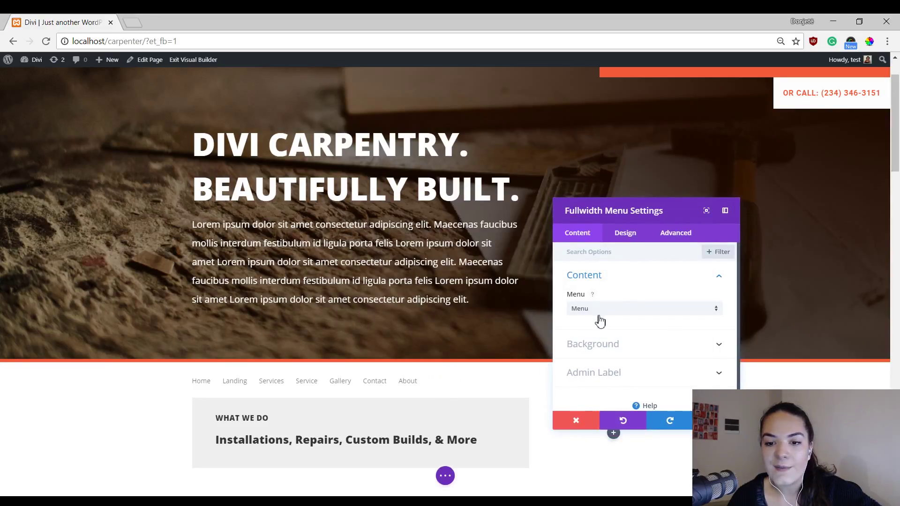
click(659, 309)
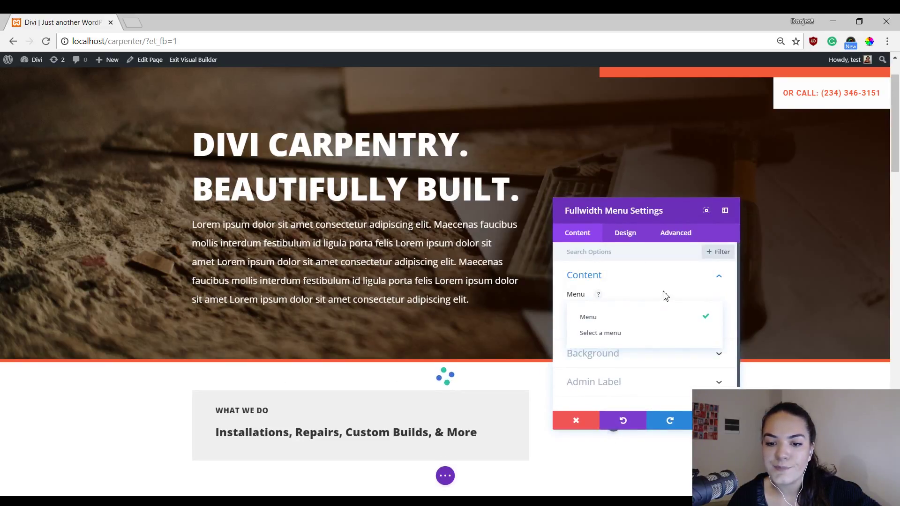
click(606, 316)
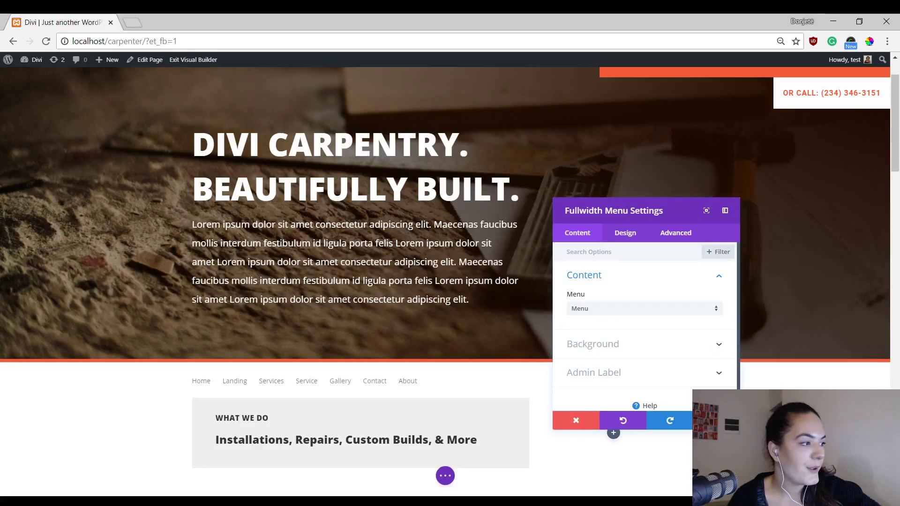
Set the fullwidth menu module's background color to black (#000000)
scroll(352, 385, down, 1)
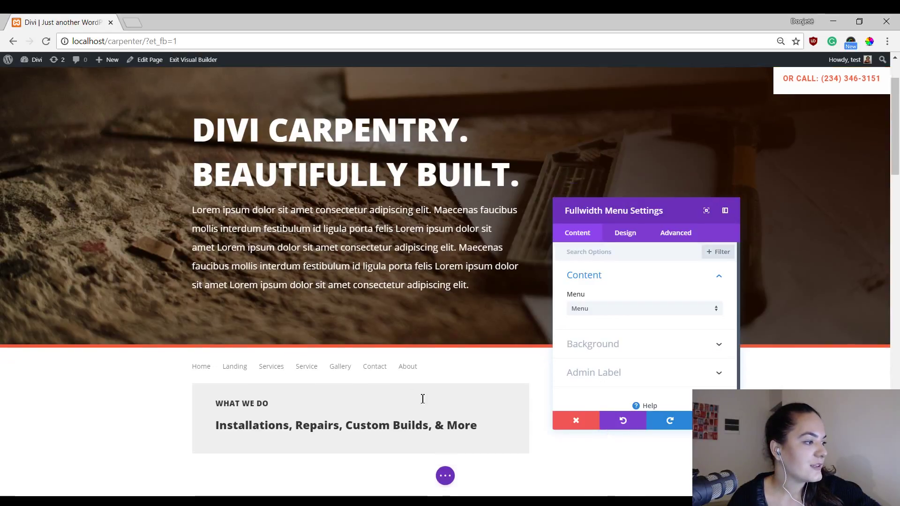
click(614, 346)
click(601, 350)
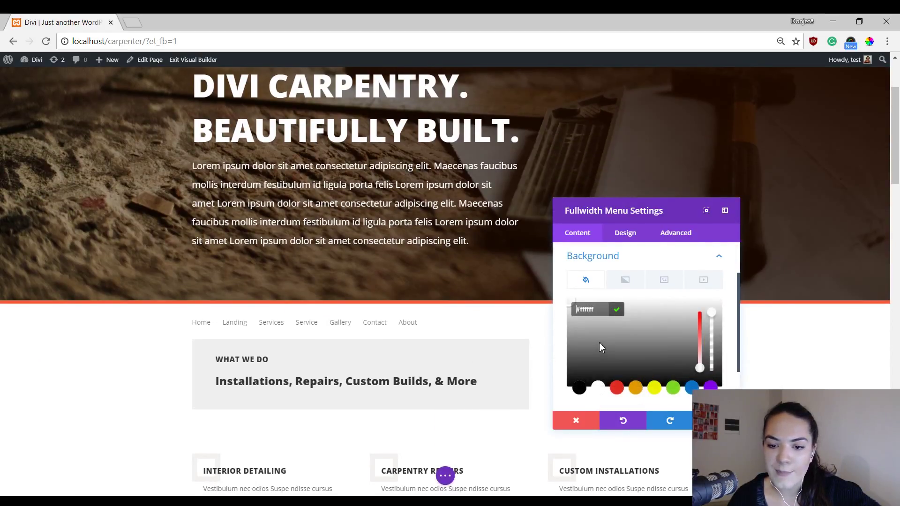
scroll(595, 345, down, 1)
click(580, 330)
scroll(708, 336, up, 1)
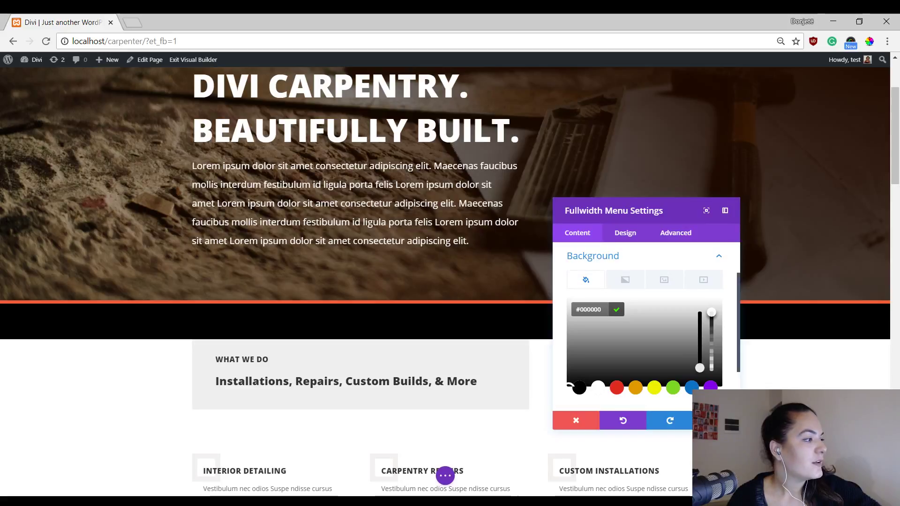
Set the menu module's active link, dropdown menu text and mobile menu text colors to white
click(625, 233)
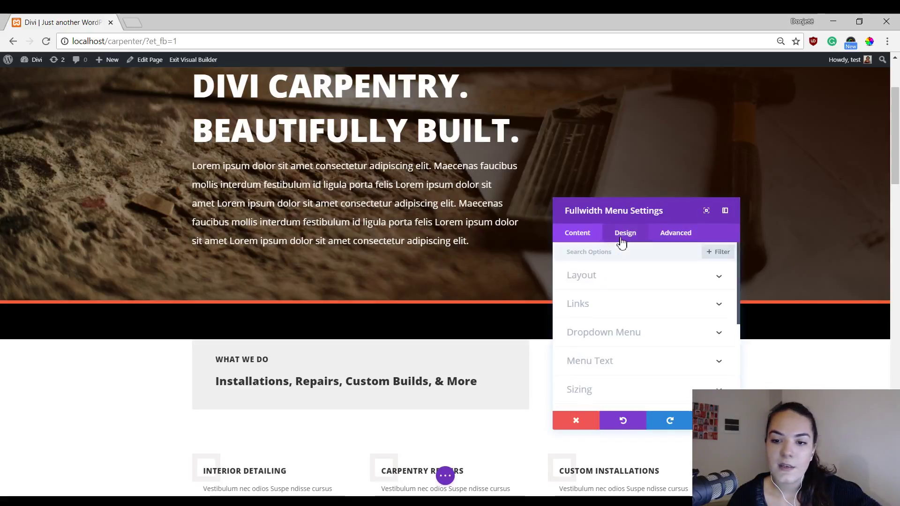
click(597, 307)
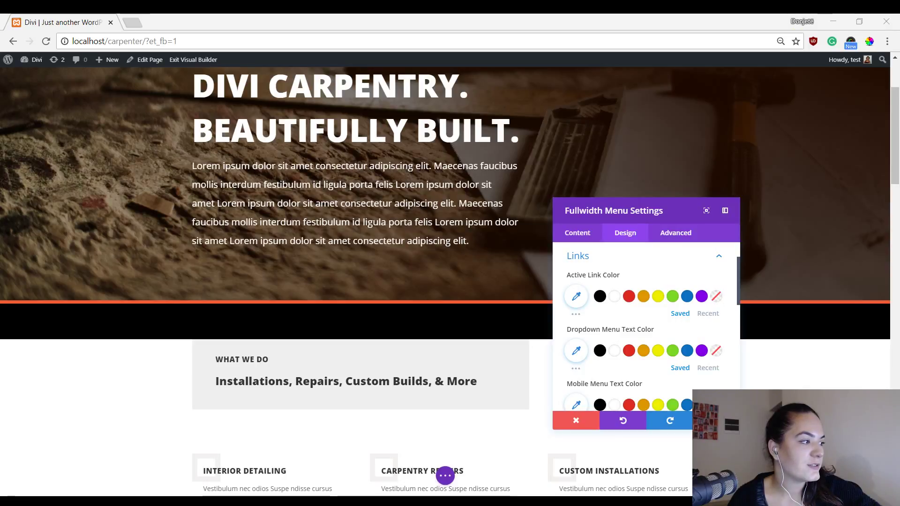
click(615, 296)
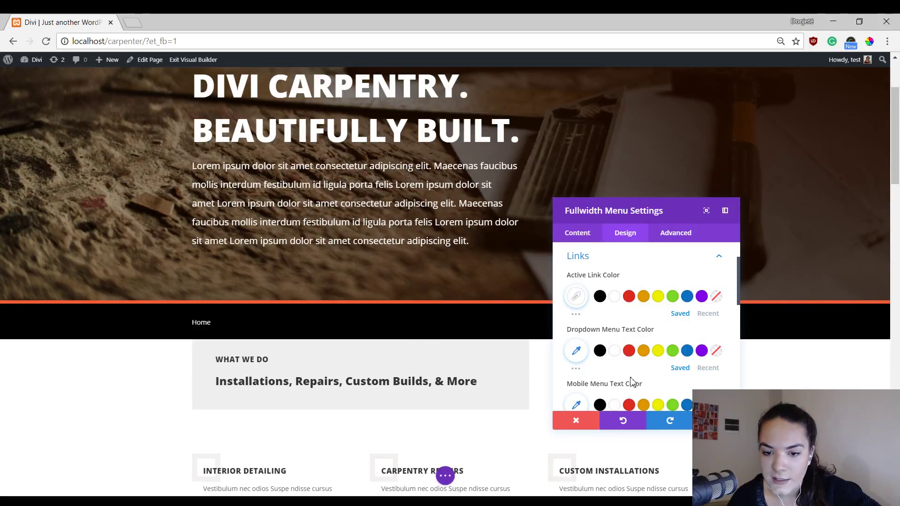
click(616, 352)
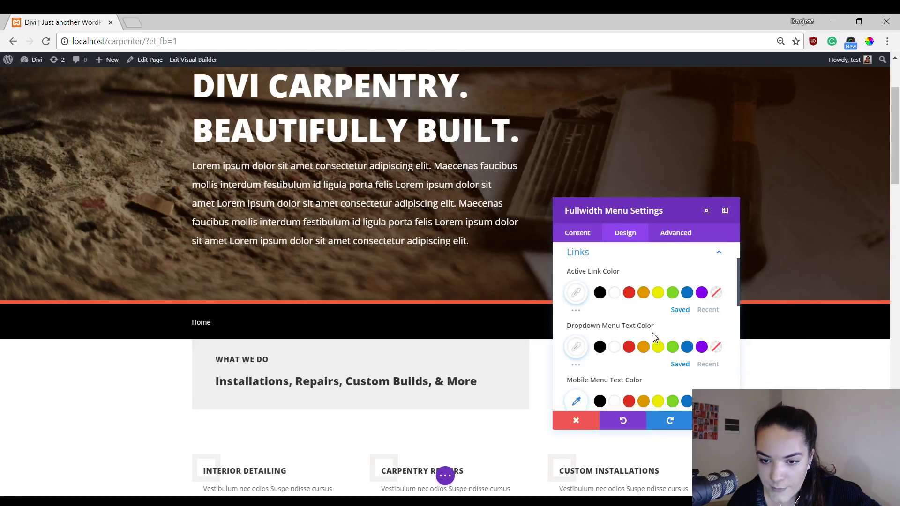
scroll(666, 342, down, 1)
click(615, 349)
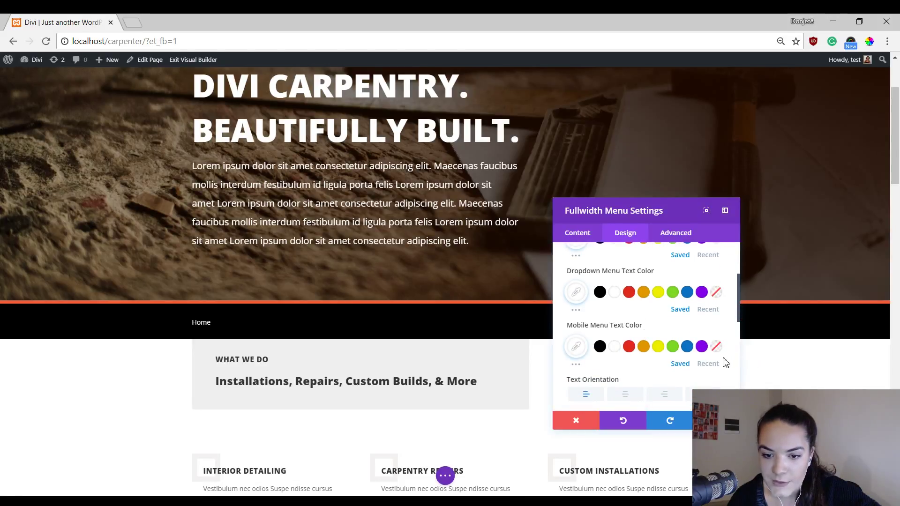
Change the text color scheme of the menu links to Light
scroll(510, 412, down, 1)
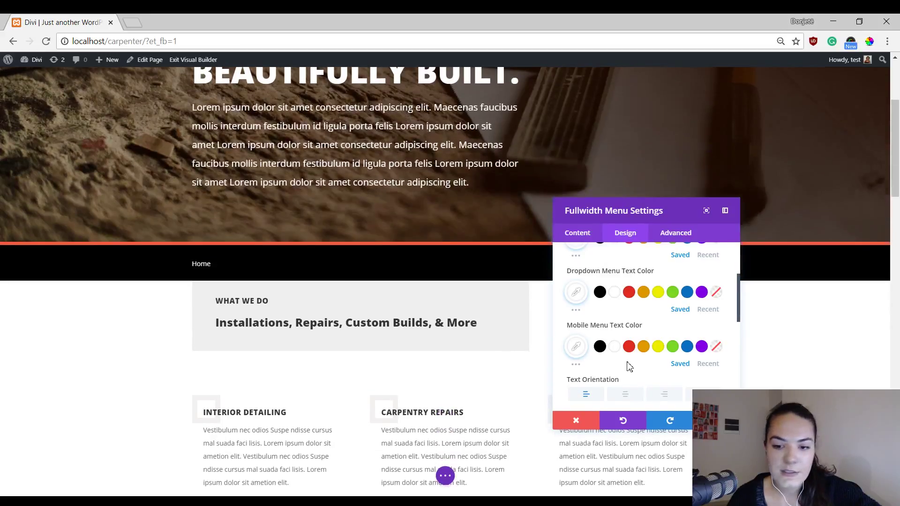
scroll(630, 360, down, 2)
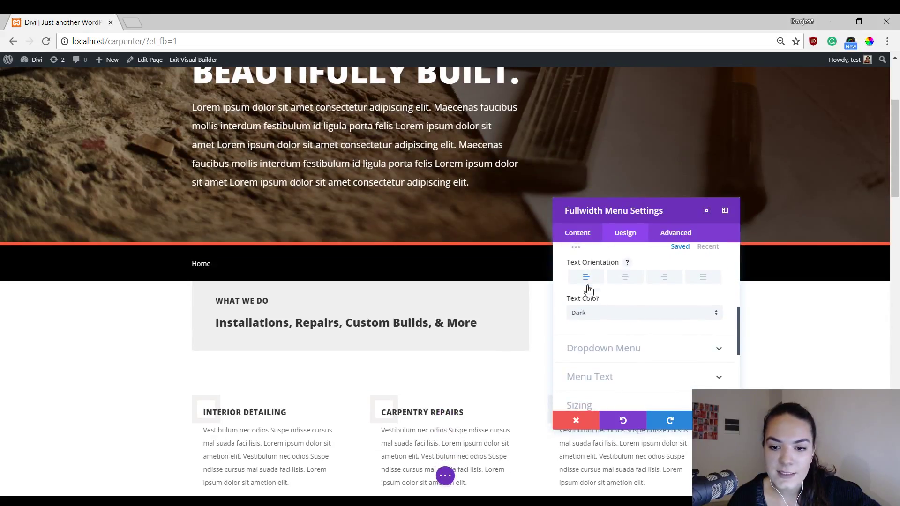
click(596, 317)
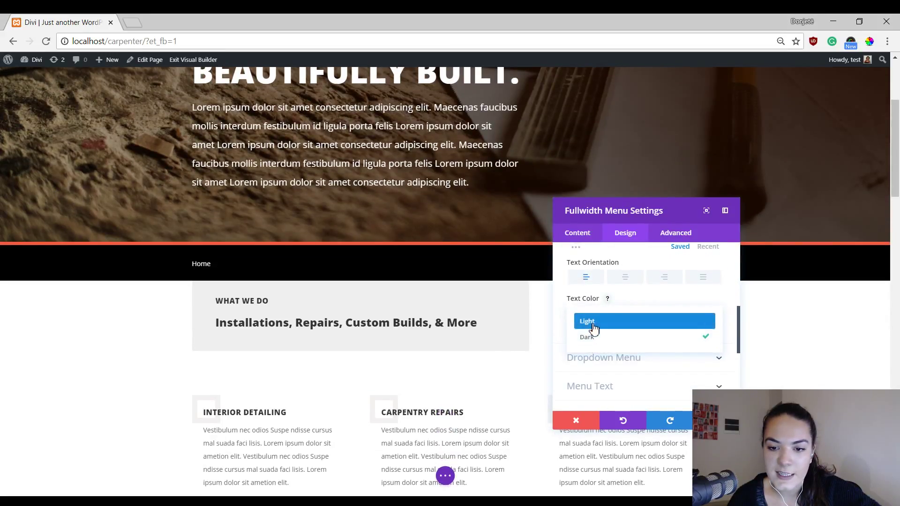
click(586, 320)
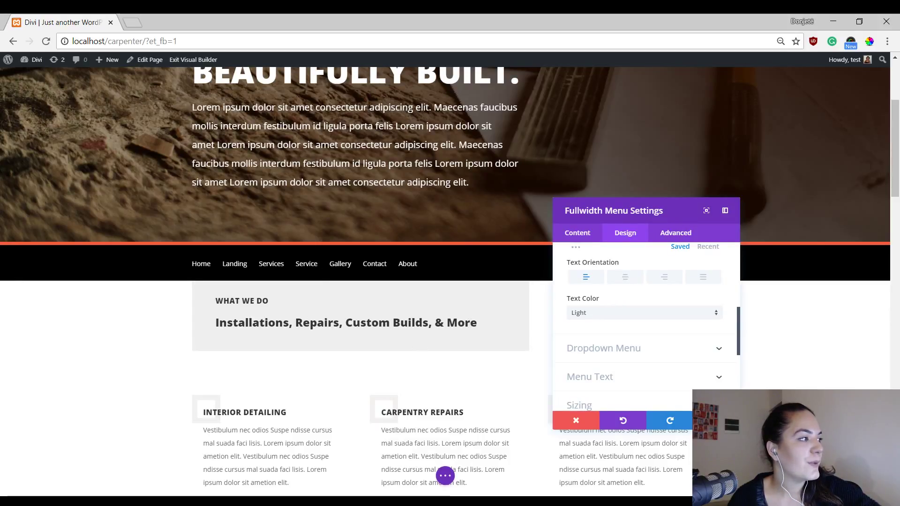
Set the dropdown menu background, dropdown menu line and mobile menu background colors to black
scroll(609, 281, down, 3)
scroll(619, 290, up, 2)
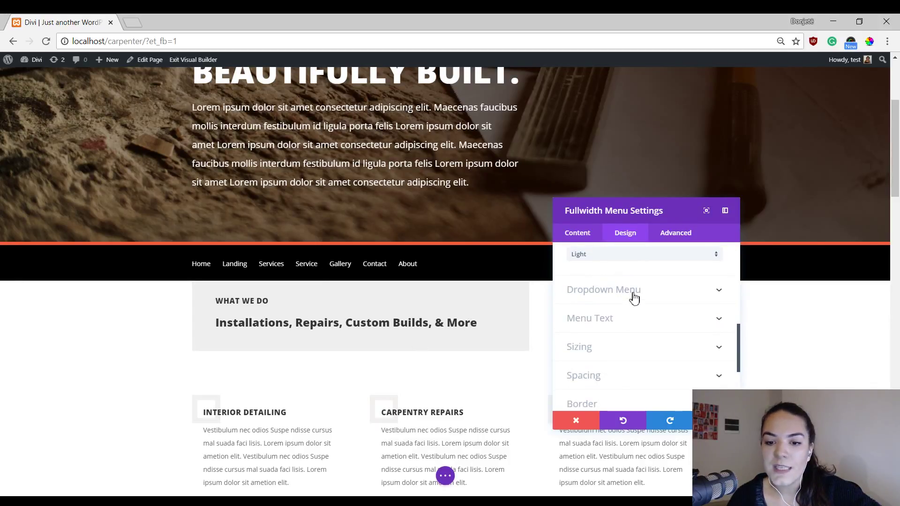
click(632, 295)
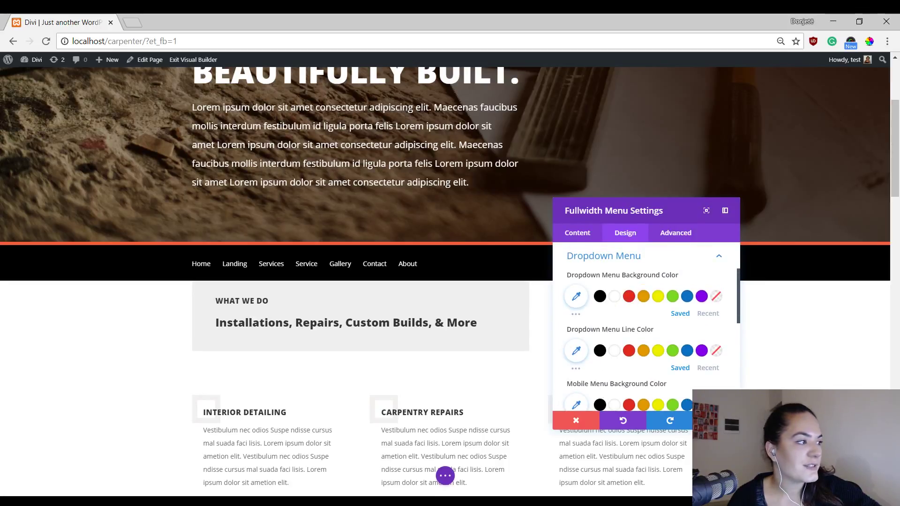
click(599, 296)
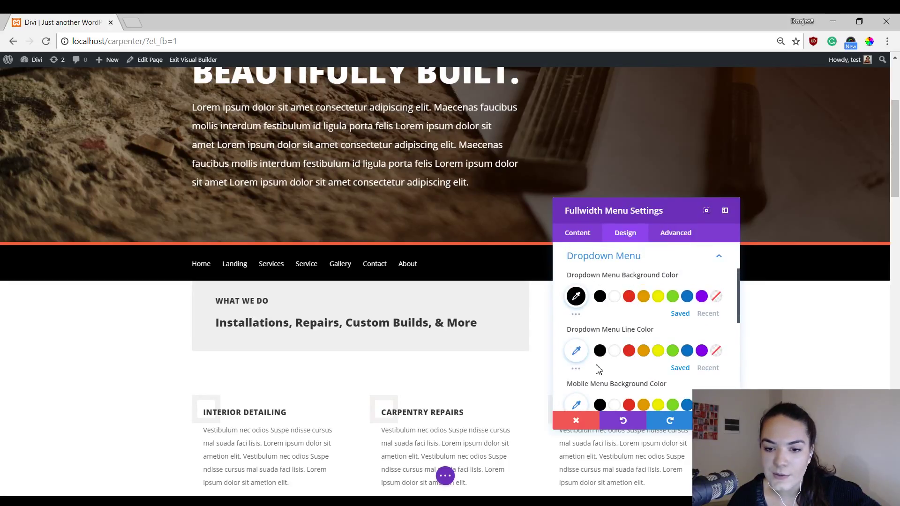
click(599, 351)
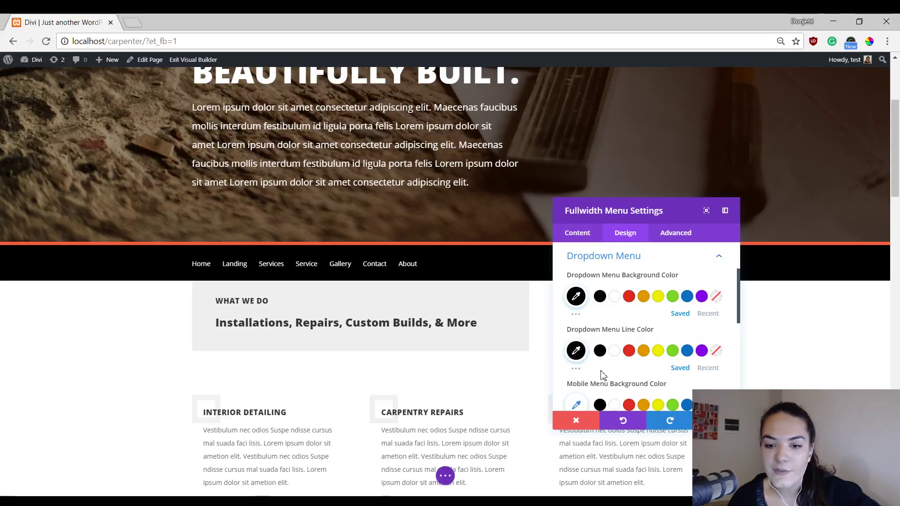
click(600, 405)
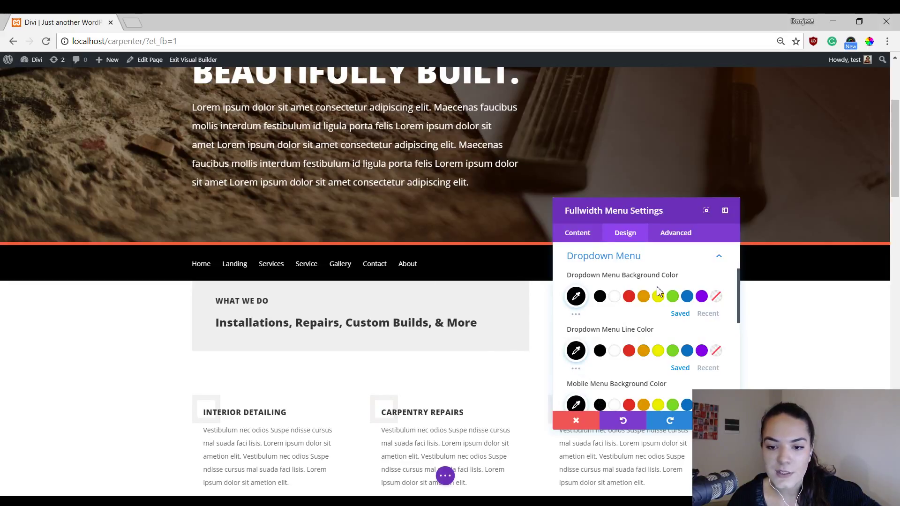
Style the menu text with the Ultra Bold font weight and uppercase font style, and close the module settings keeping the changes
scroll(659, 299, up, 3)
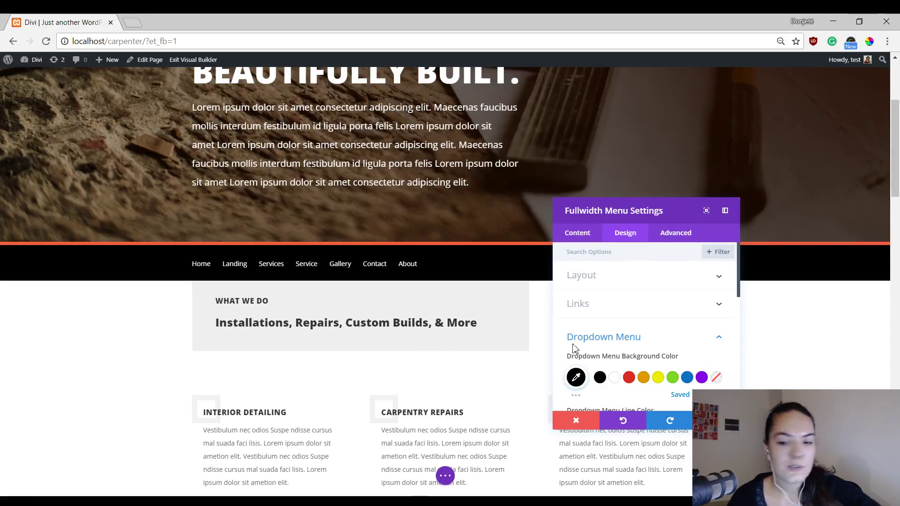
scroll(589, 352, down, 5)
click(615, 366)
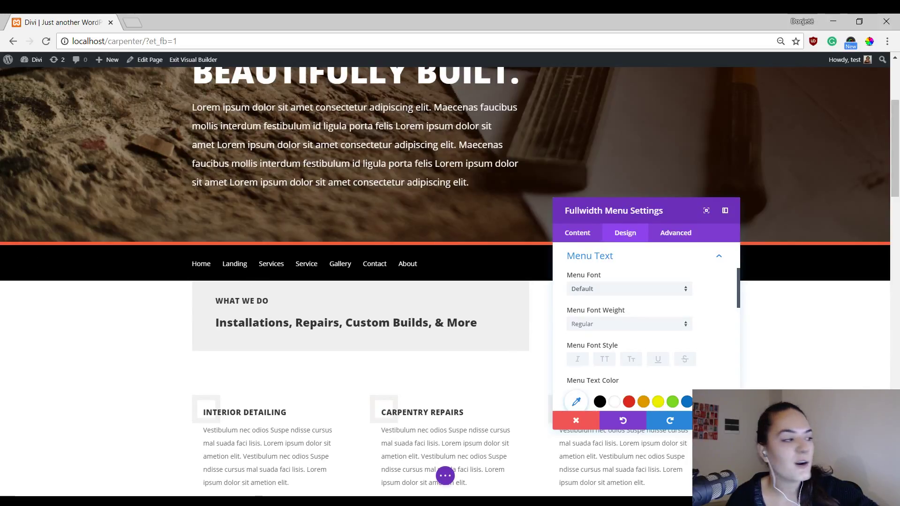
click(656, 327)
click(620, 397)
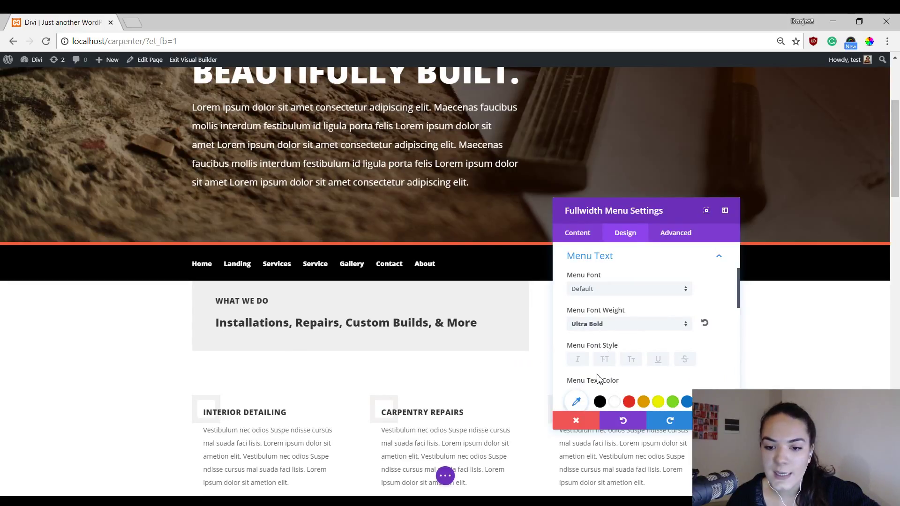
click(603, 360)
scroll(351, 302, up, 1)
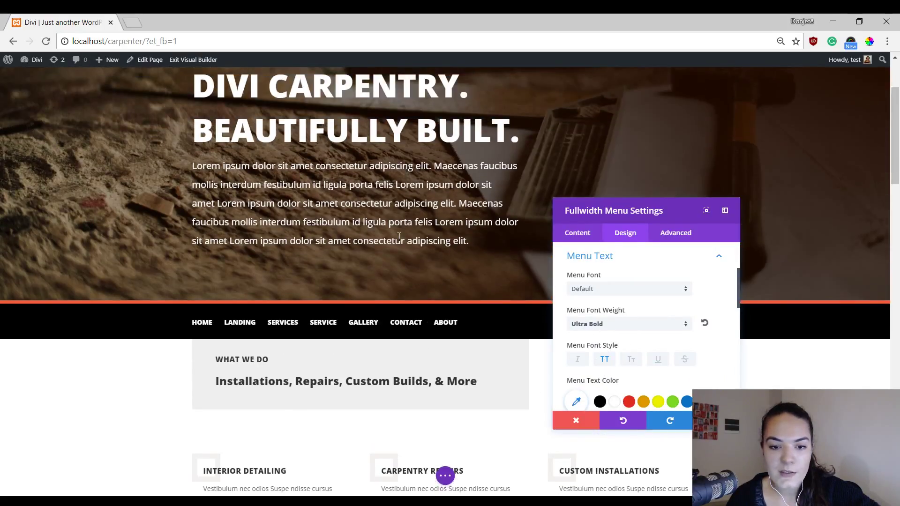
scroll(354, 281, up, 2)
scroll(291, 303, down, 5)
scroll(291, 304, up, 5)
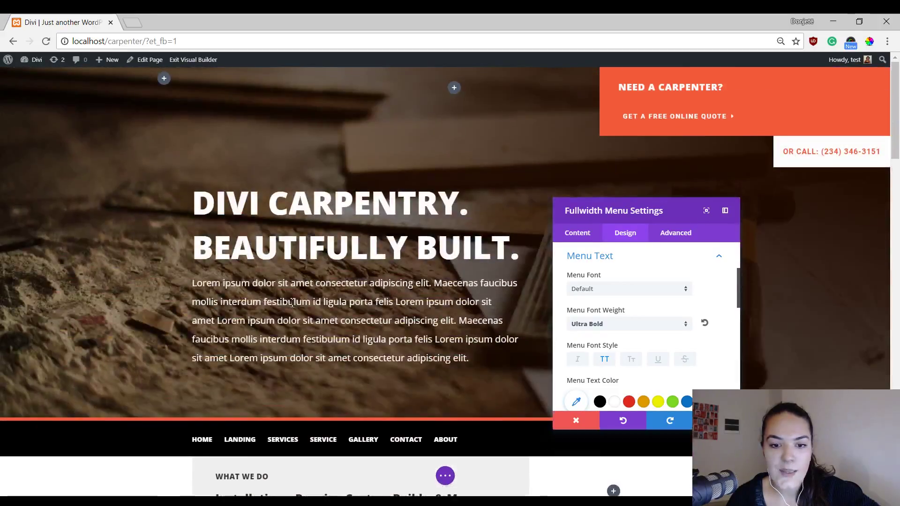
scroll(454, 86, down, 3)
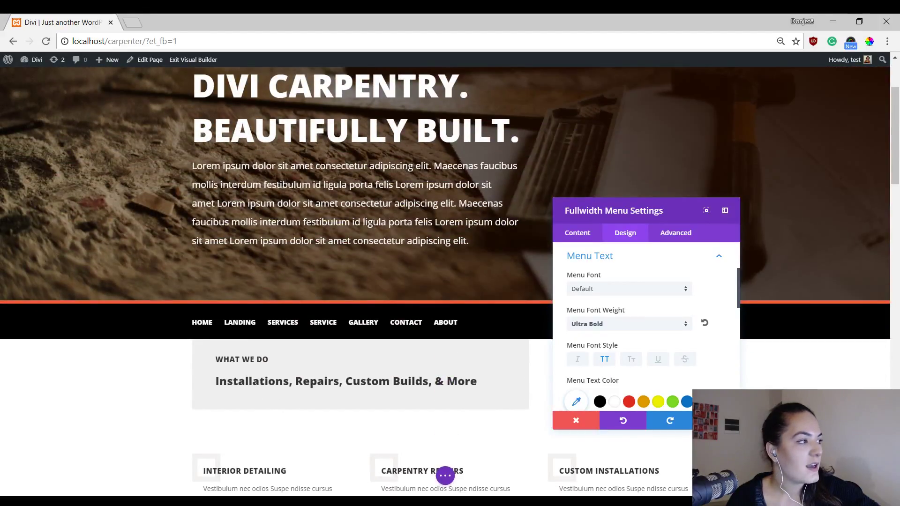
key(Escape)
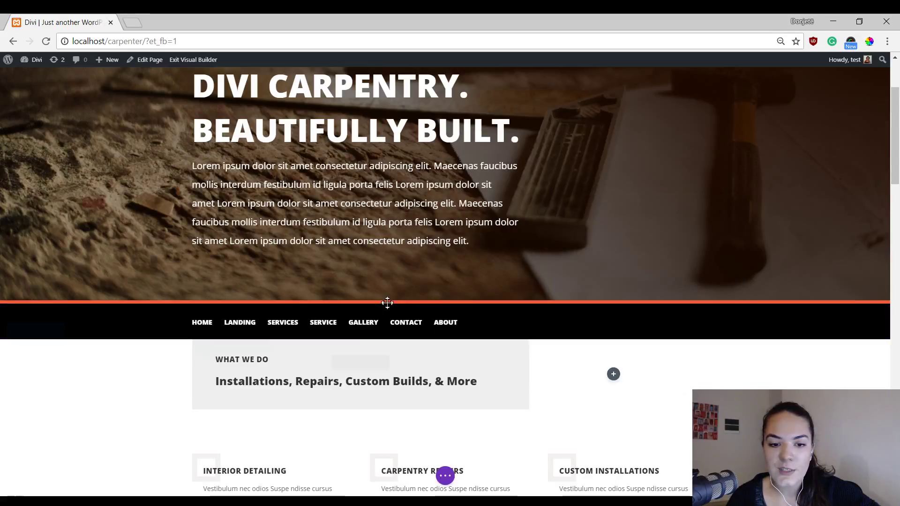
Save the fullwidth menu section to the Divi Library as a global item named "Fullwidth Menu Section"
scroll(560, 275, up, 3)
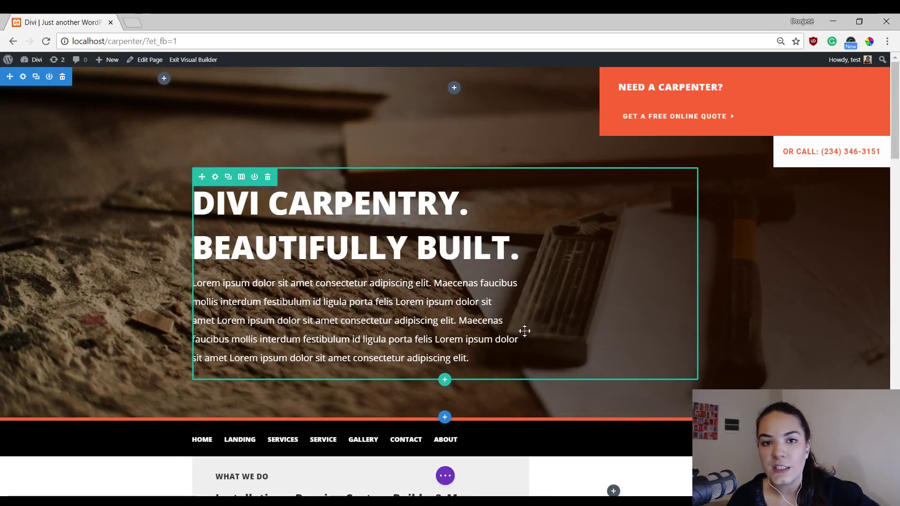
scroll(479, 408, down, 1)
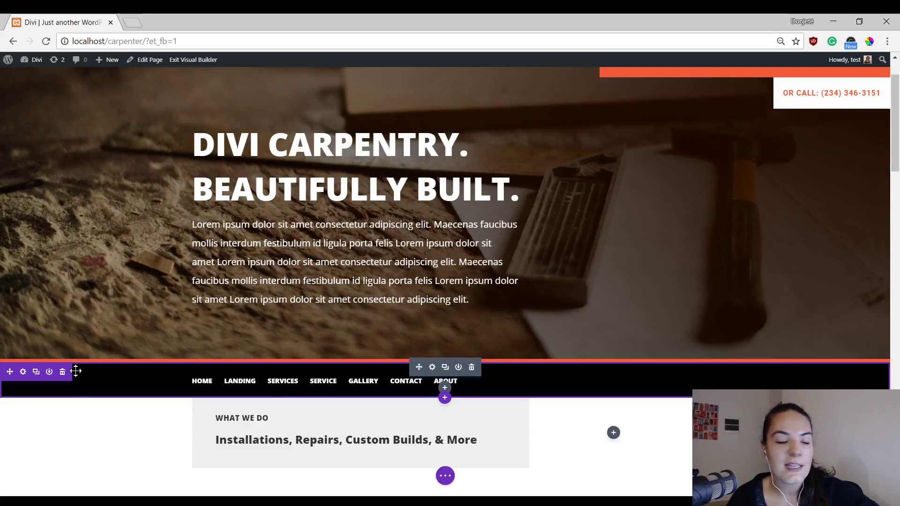
click(50, 371)
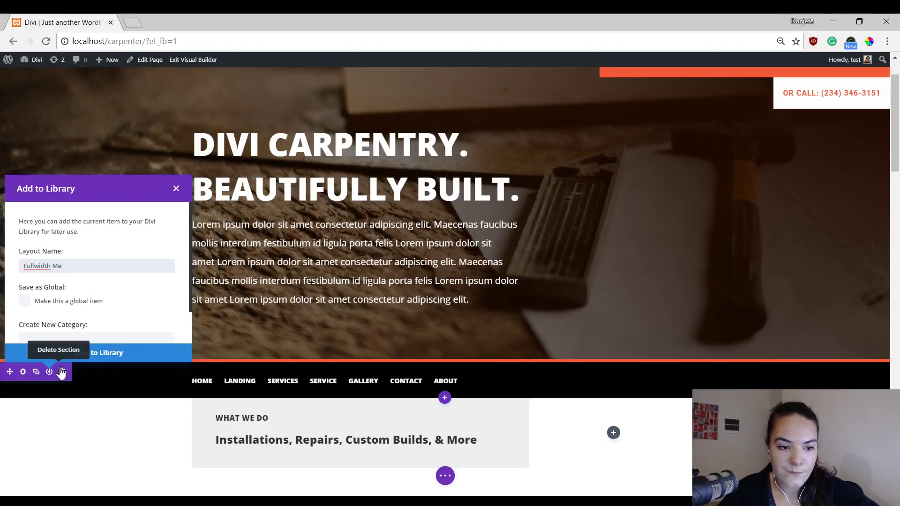
text(tion)
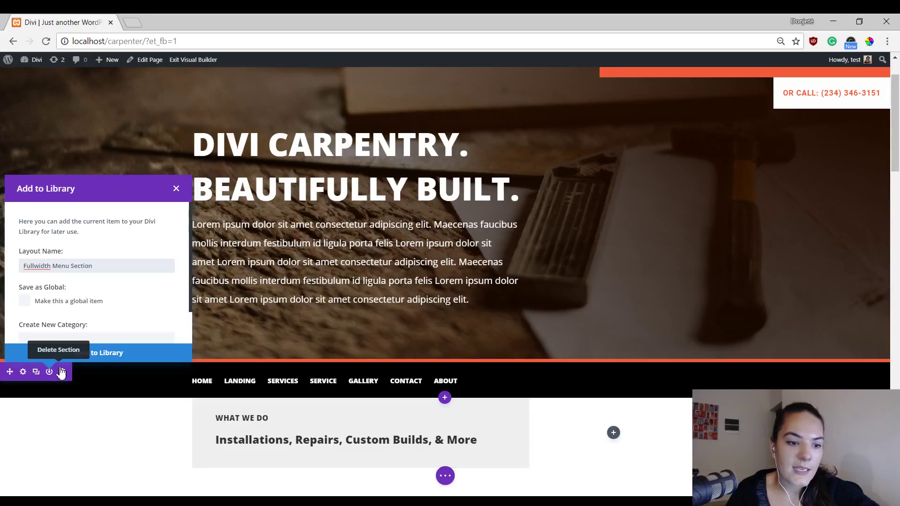
click(75, 302)
click(92, 356)
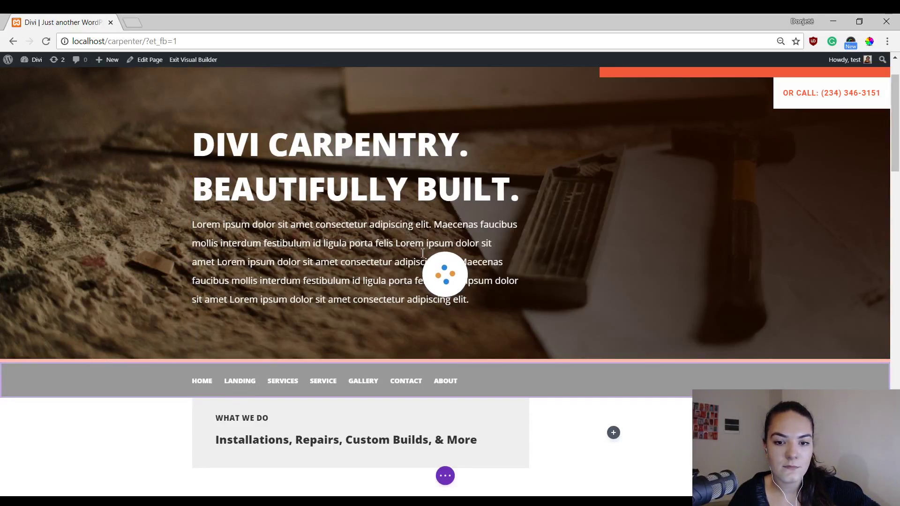
scroll(254, 216, down, 4)
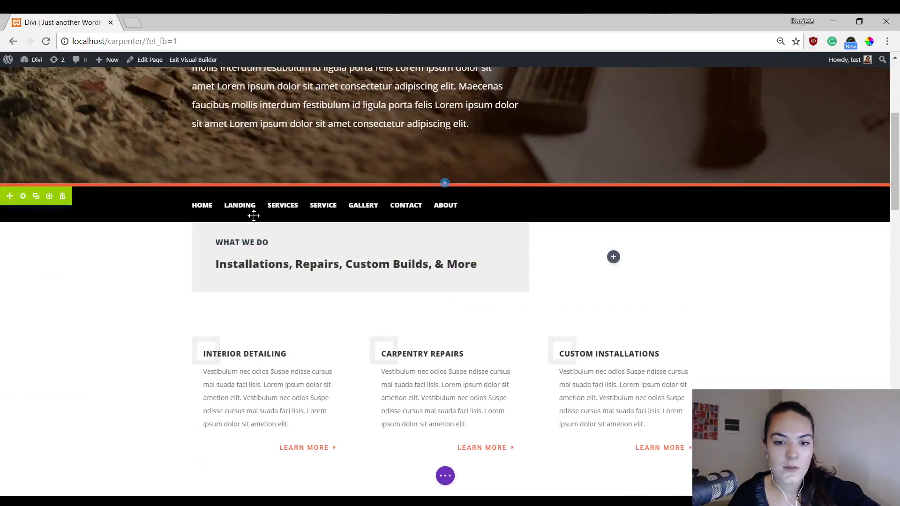
scroll(254, 216, up, 4)
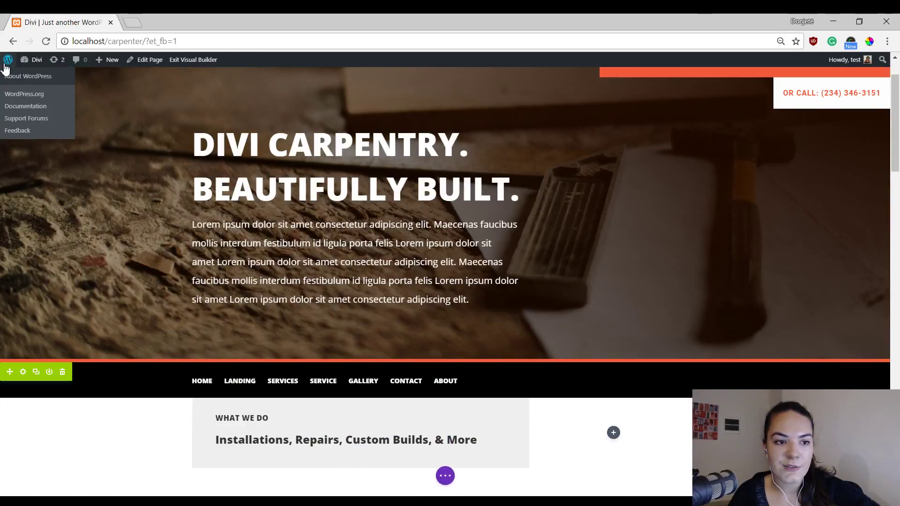
Exit the Visual Builder on the homepage, keeping the changes
middle_click(5, 66)
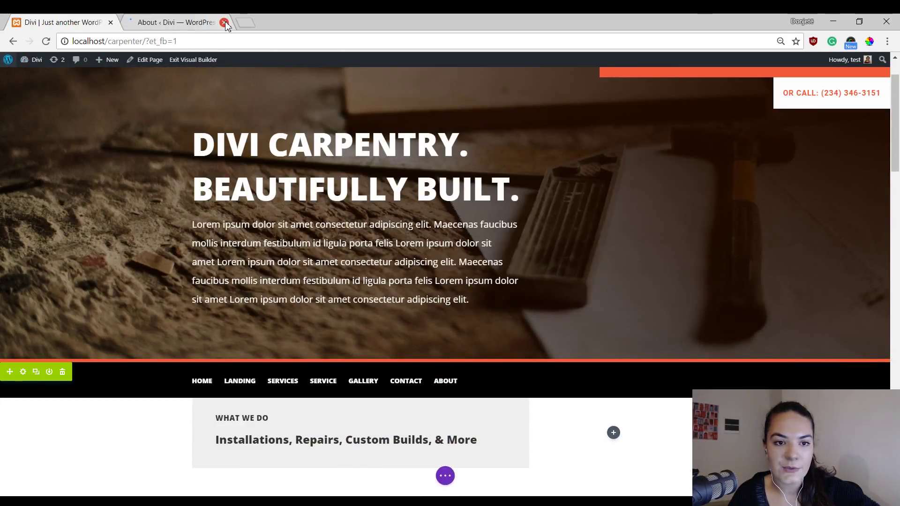
click(225, 22)
click(198, 64)
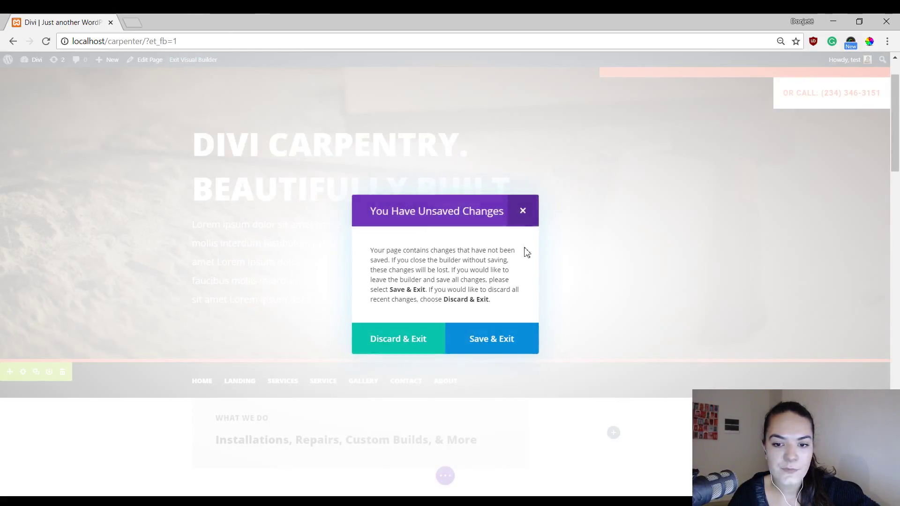
click(523, 210)
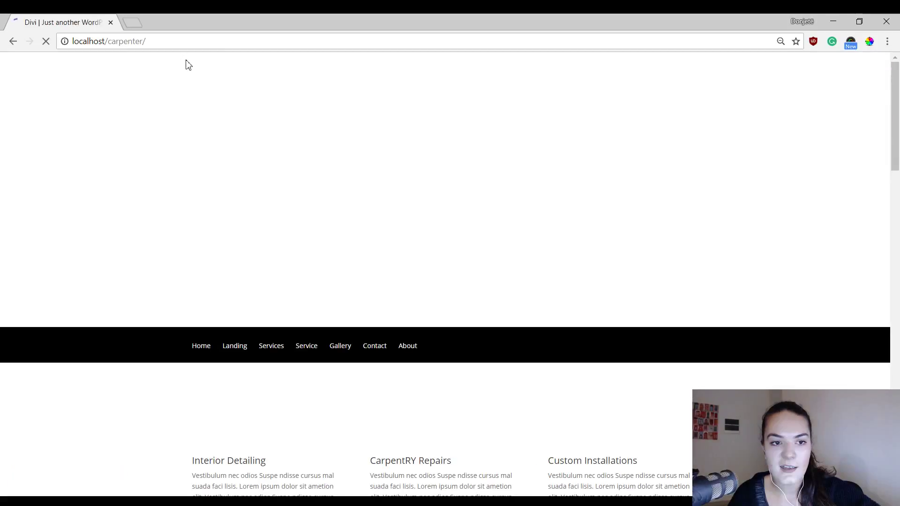
Review the fullwidth menu below the hero on the live homepage and open the Landing page
scroll(273, 174, down, 6)
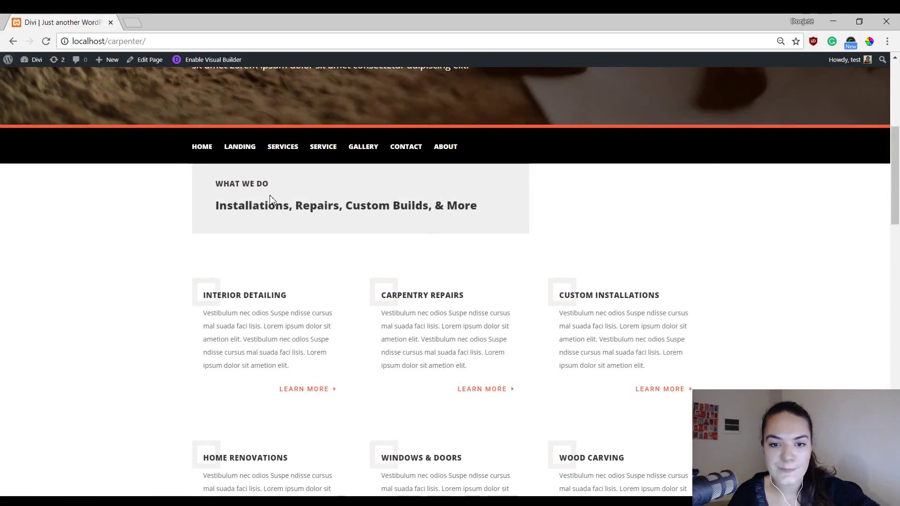
scroll(270, 201, up, 3)
scroll(269, 199, down, 2)
scroll(262, 216, up, 5)
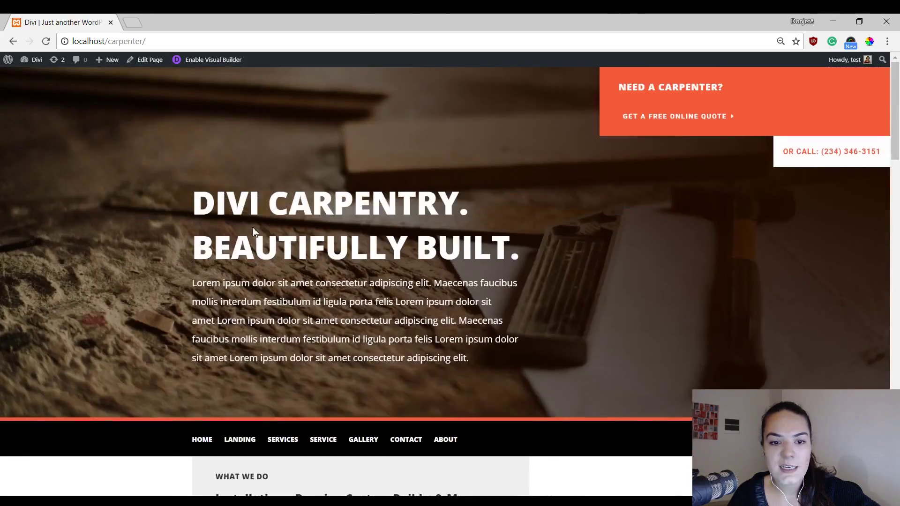
scroll(253, 228, down, 4)
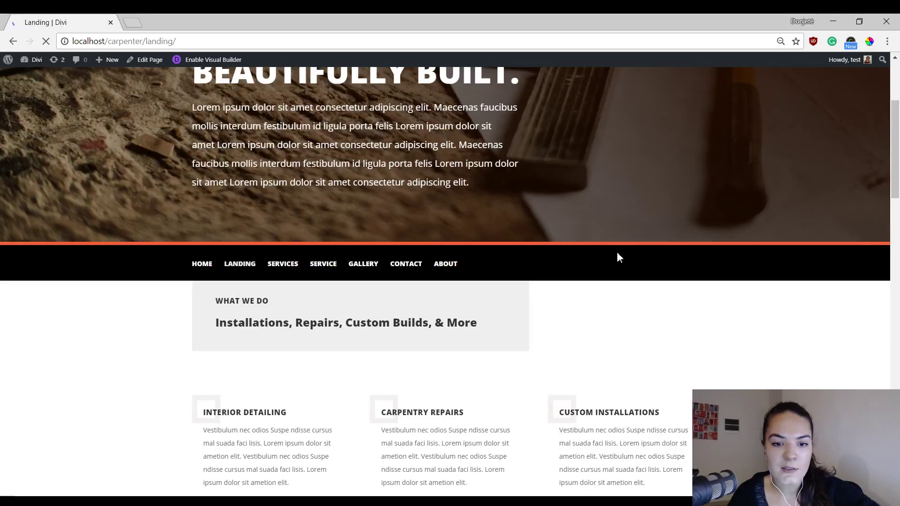
Look over the Landing page's hero area and enable the Visual Builder for this page
scroll(548, 275, down, 4)
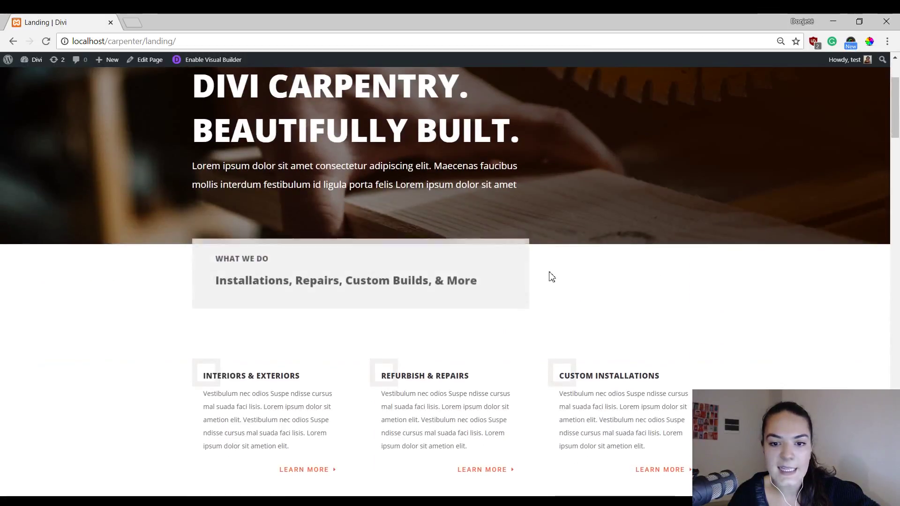
scroll(386, 263, up, 4)
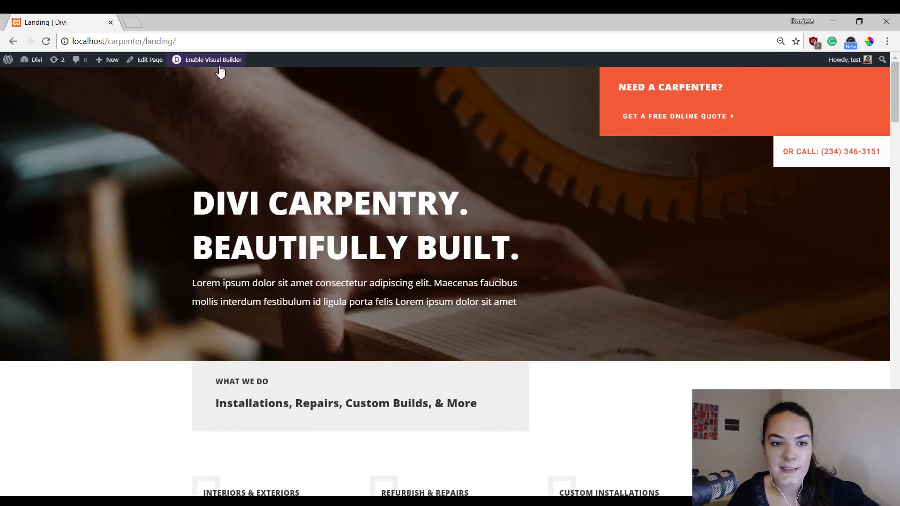
click(201, 61)
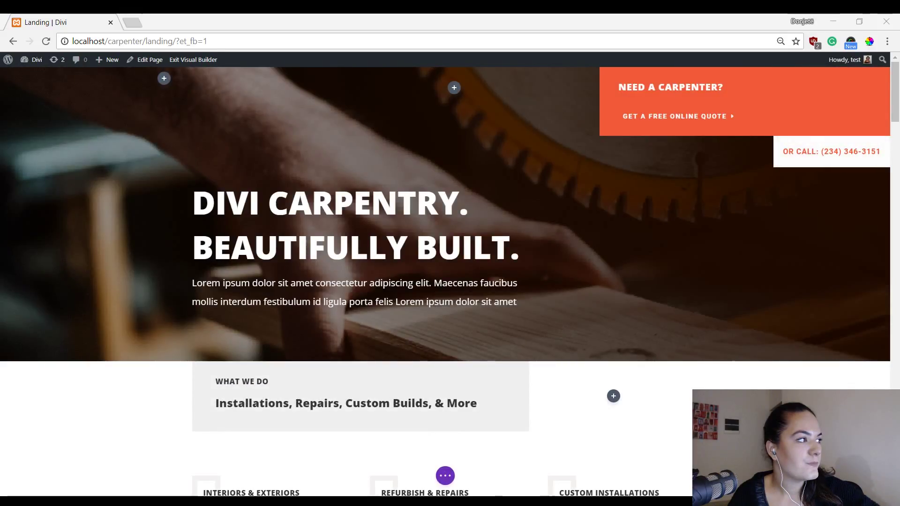
Insert the saved global Fullwidth Menu Section from the library directly below the Landing page's hero section
click(444, 362)
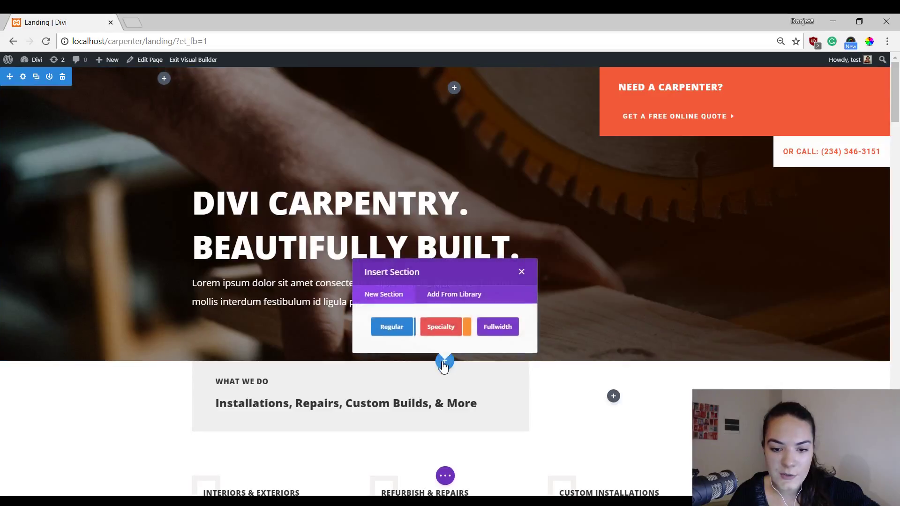
click(445, 299)
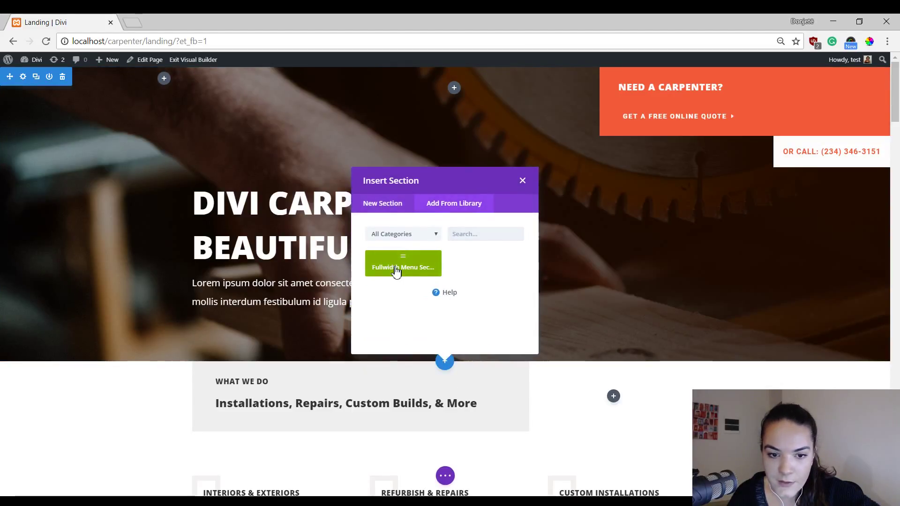
click(396, 271)
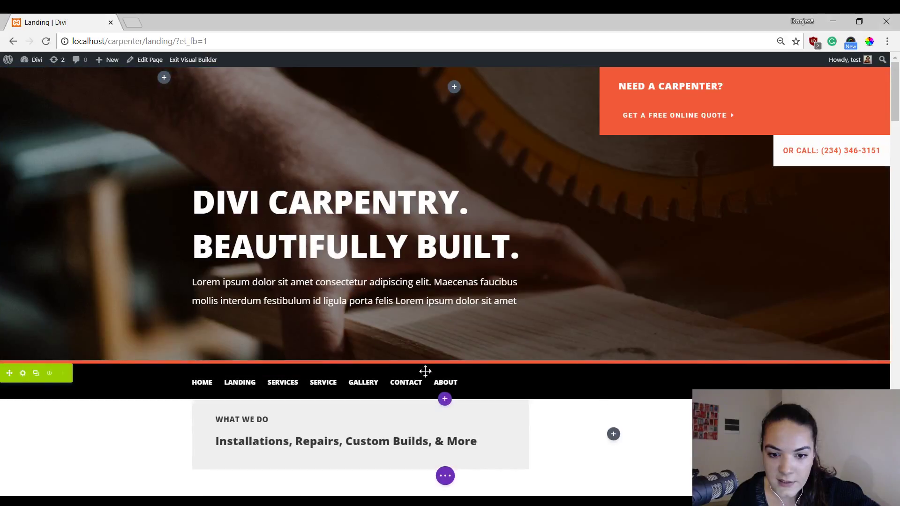
scroll(272, 249, down, 2)
scroll(273, 249, up, 3)
scroll(536, 328, down, 4)
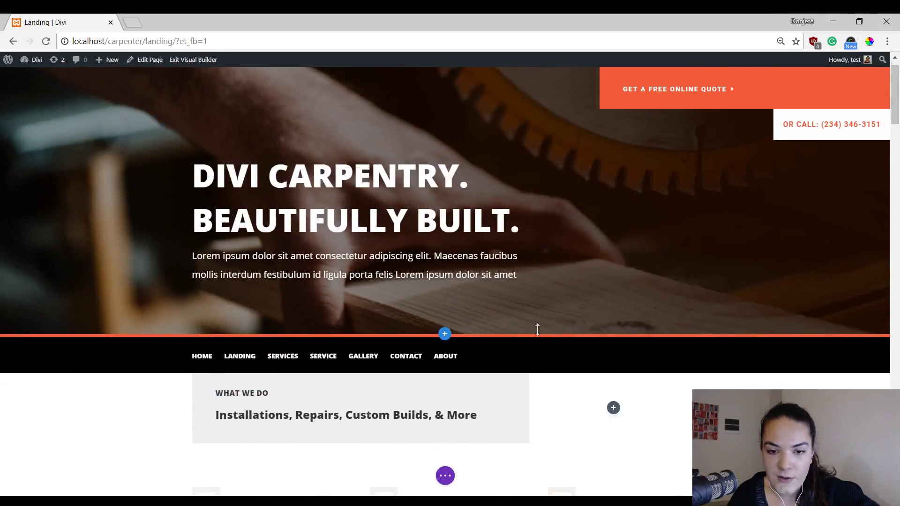
Expand the builder's page options and look over the inserted menu section below the hero
click(445, 475)
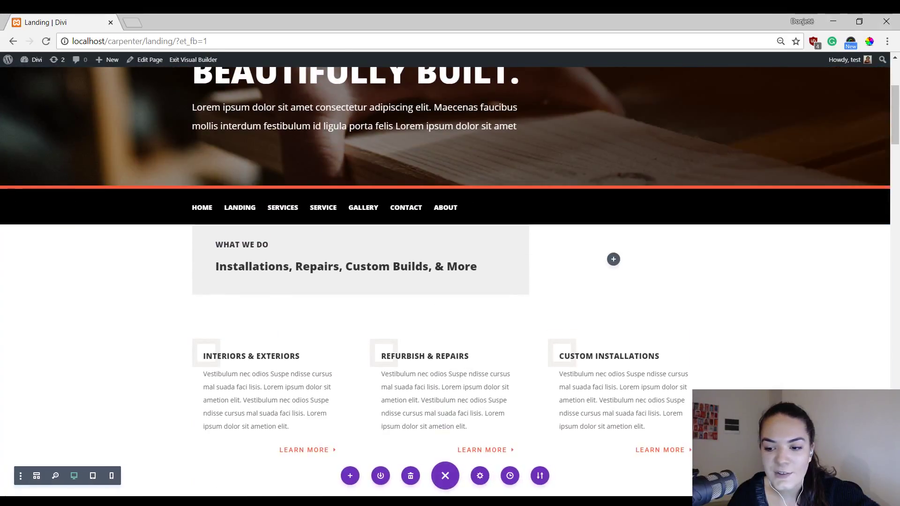
scroll(622, 272, up, 3)
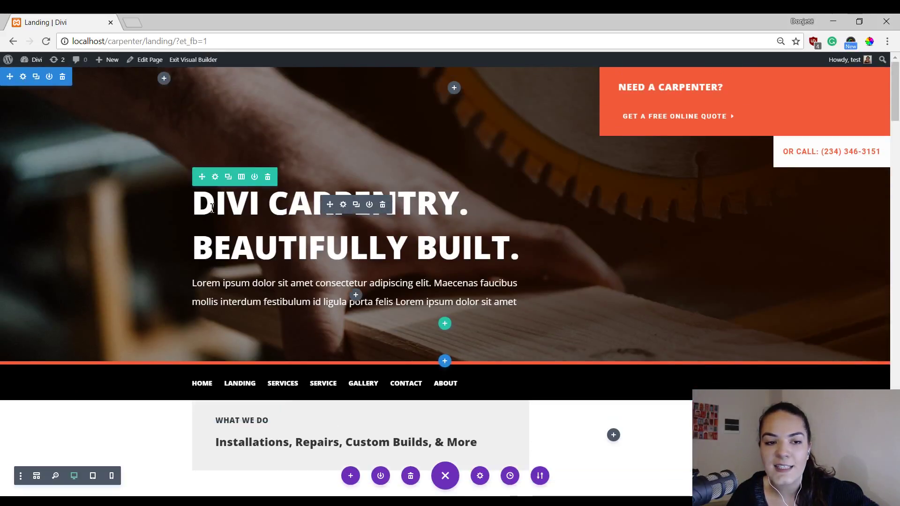
scroll(133, 249, down, 3)
scroll(188, 264, up, 2)
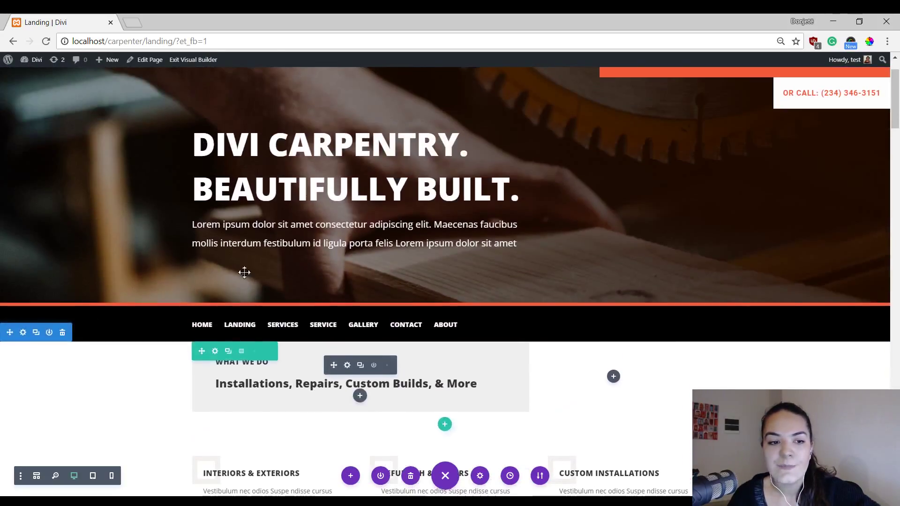
Remove the top border of the global menu section by setting its top border width to 0px
mouse_move(25, 318)
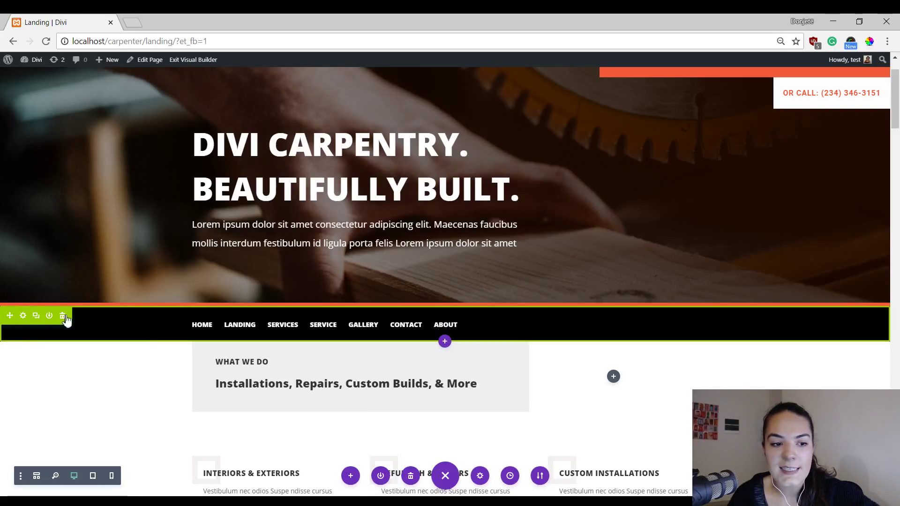
click(22, 317)
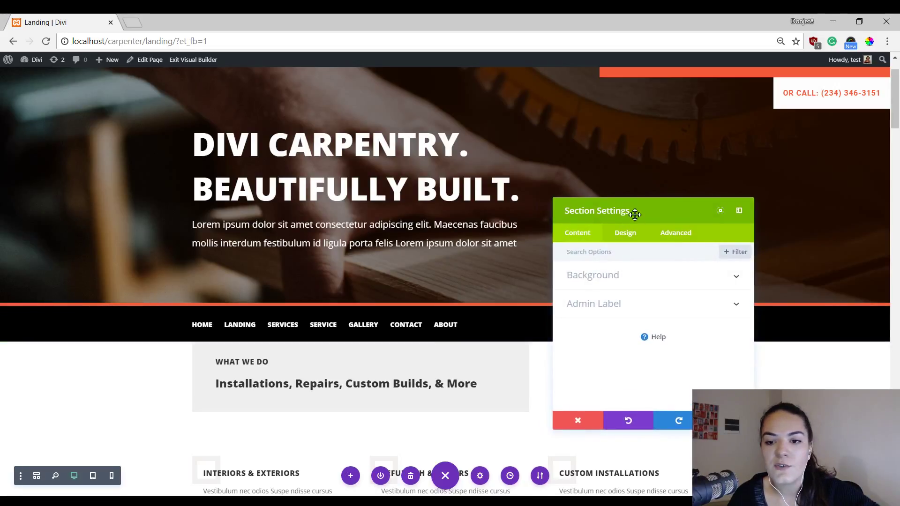
drag(635, 214, 654, 160)
click(647, 180)
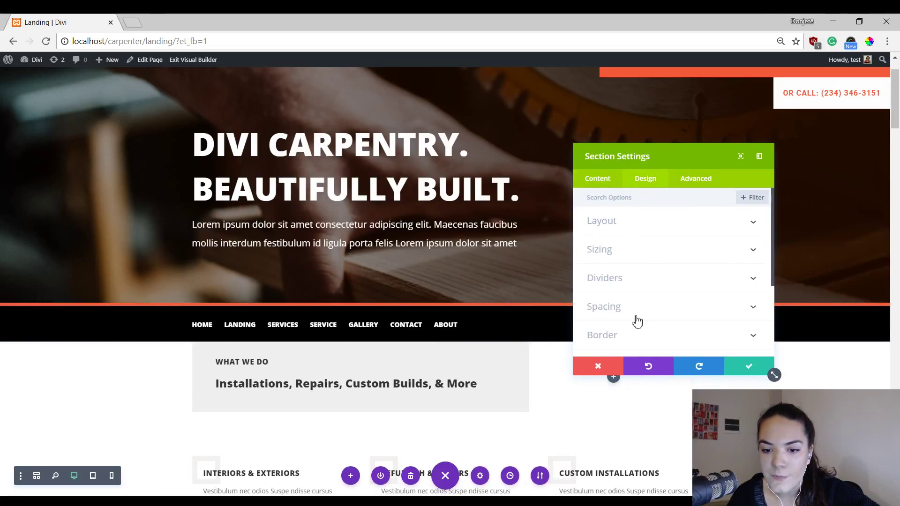
scroll(639, 309, down, 2)
click(647, 281)
scroll(651, 284, down, 3)
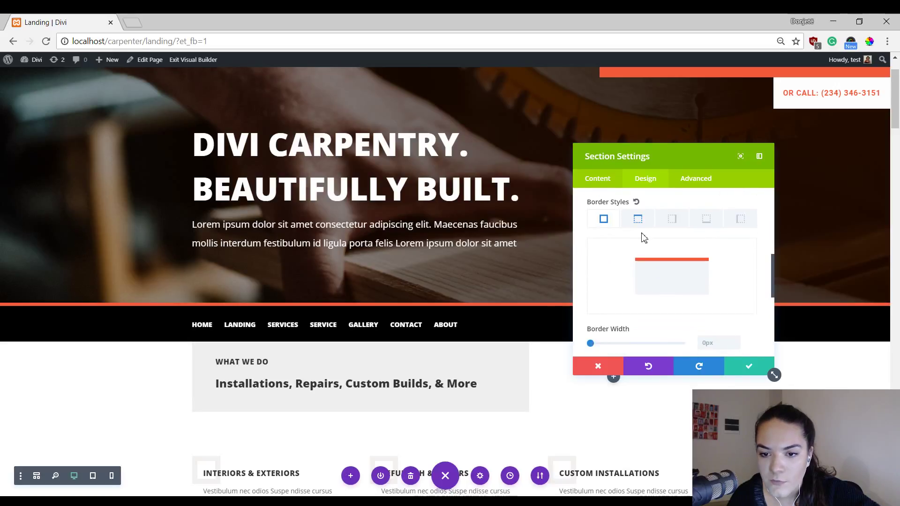
click(638, 219)
scroll(649, 253, down, 4)
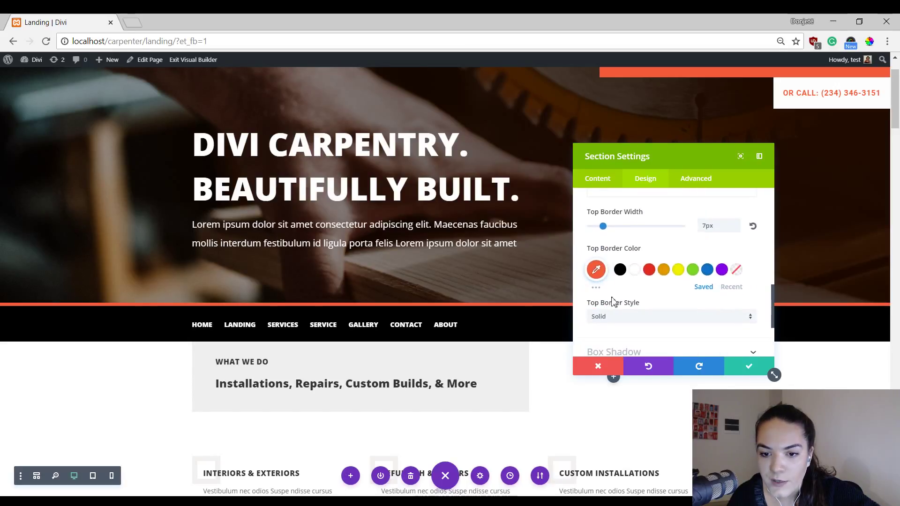
scroll(655, 246, up, 2)
drag(603, 343, 589, 350)
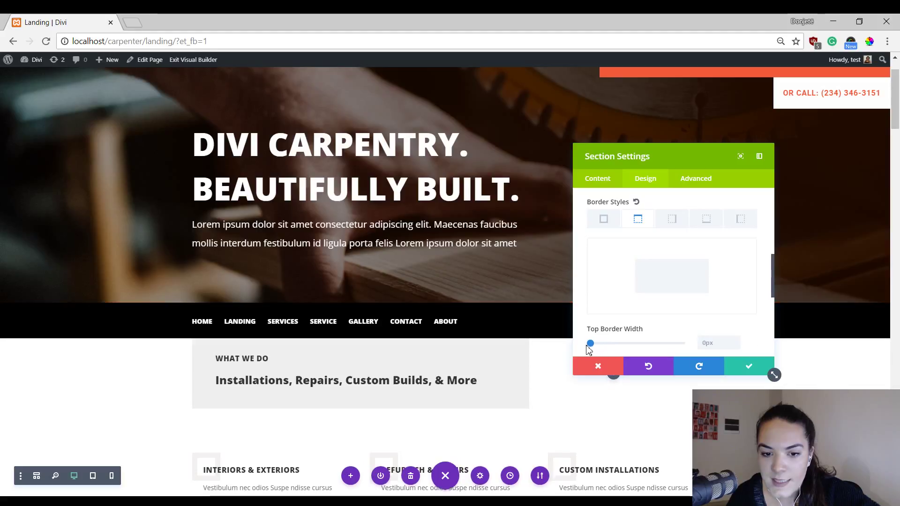
Apply a single-wave curved divider style to the top of the menu section
scroll(669, 258, up, 6)
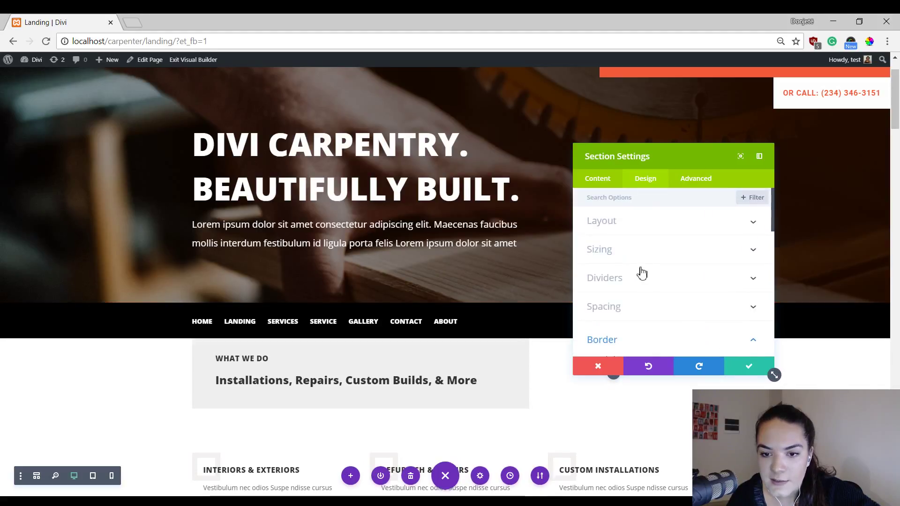
click(635, 290)
scroll(656, 262, down, 3)
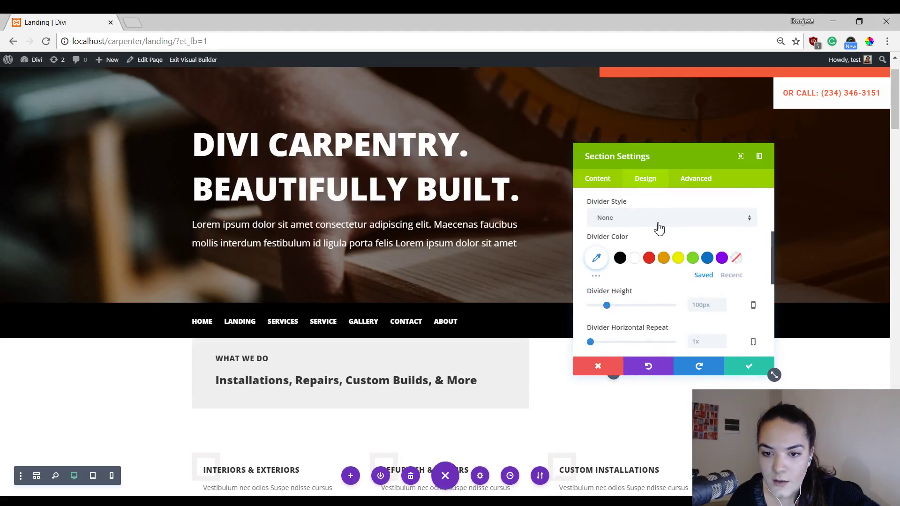
click(658, 225)
scroll(670, 271, down, 5)
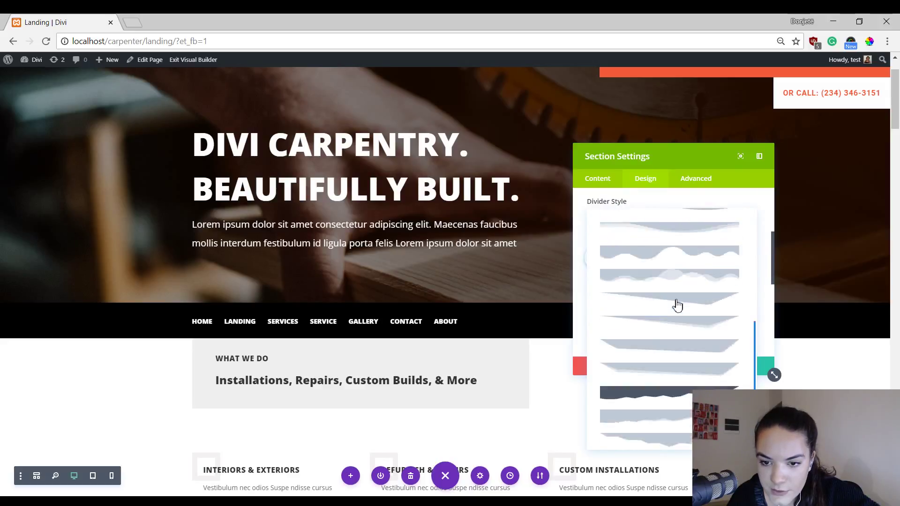
click(673, 226)
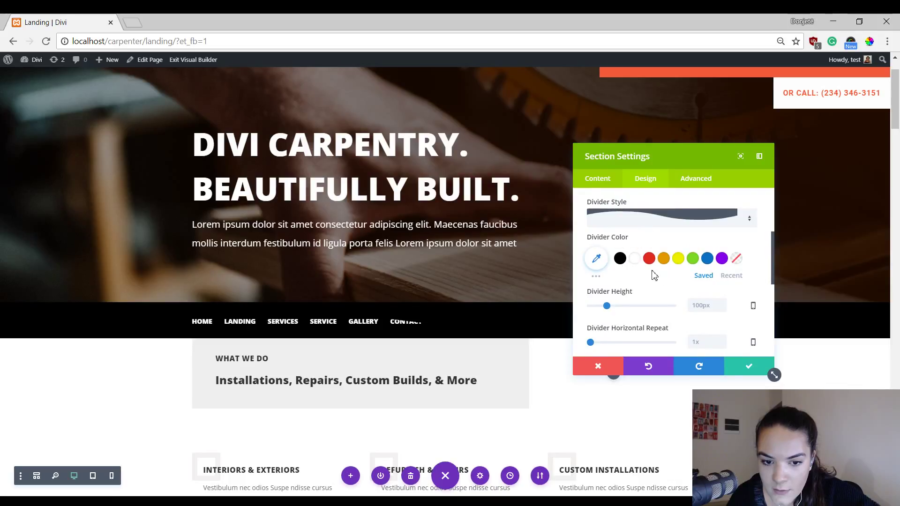
Set the color of the menu section's top divider to white
scroll(677, 282, down, 5)
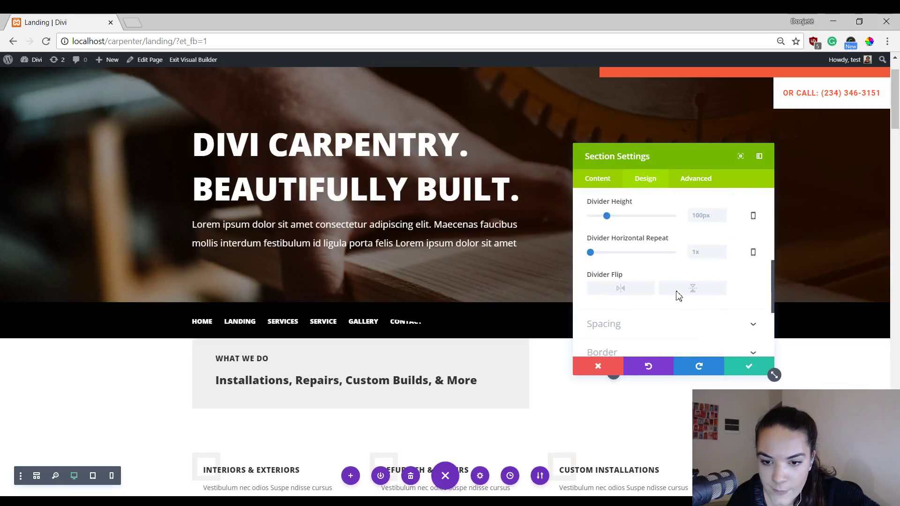
scroll(664, 294, up, 3)
scroll(658, 275, up, 2)
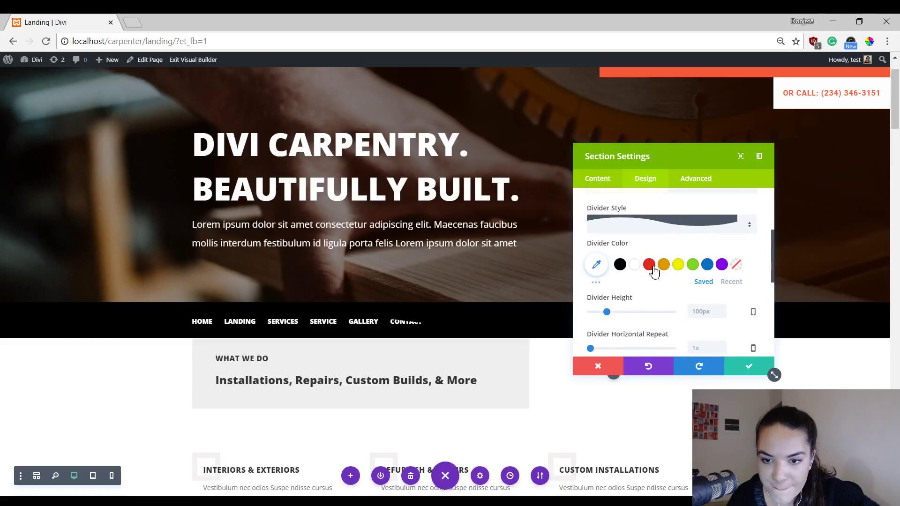
click(635, 266)
scroll(662, 302, down, 4)
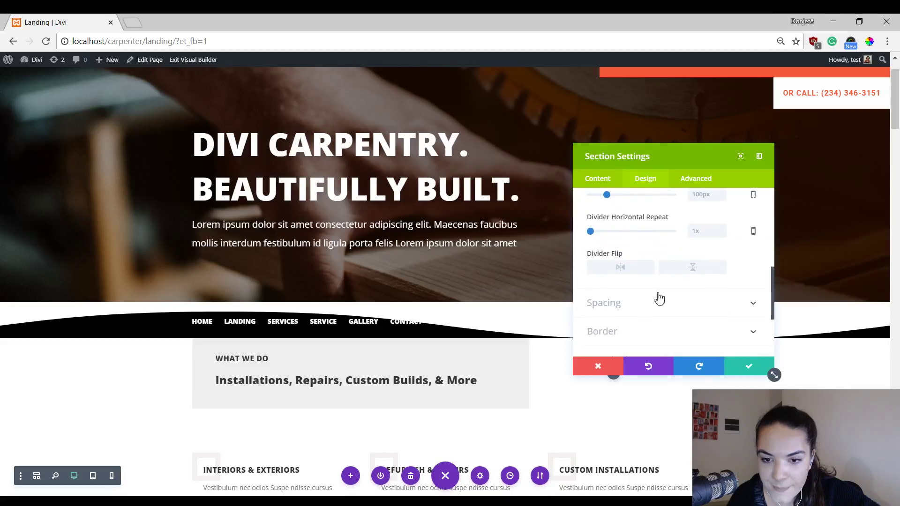
Add a wave-style divider to the bottom of the menu section and color it white
scroll(658, 296, up, 7)
scroll(659, 286, down, 3)
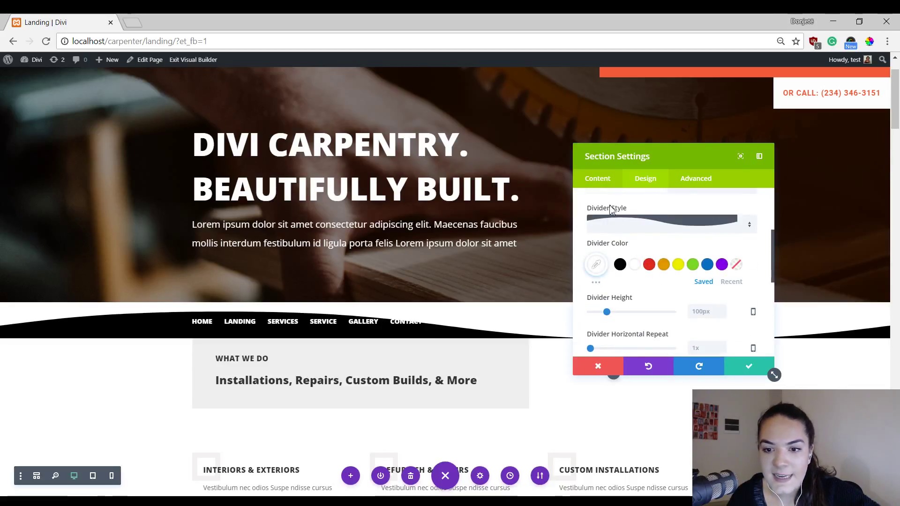
scroll(656, 235, up, 1)
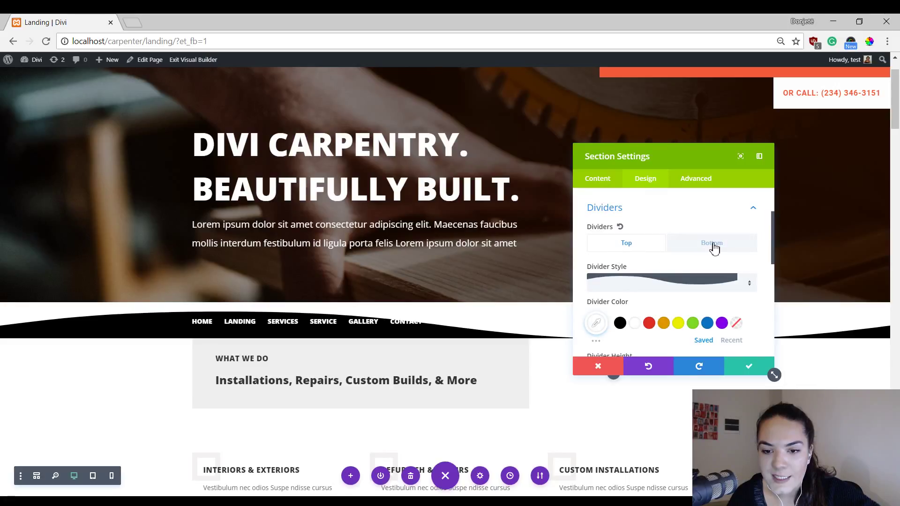
click(712, 243)
click(673, 283)
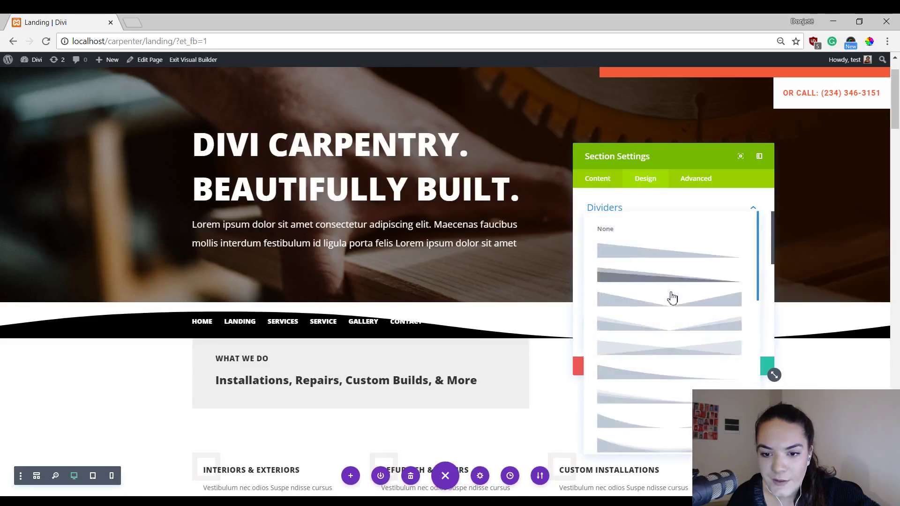
click(675, 338)
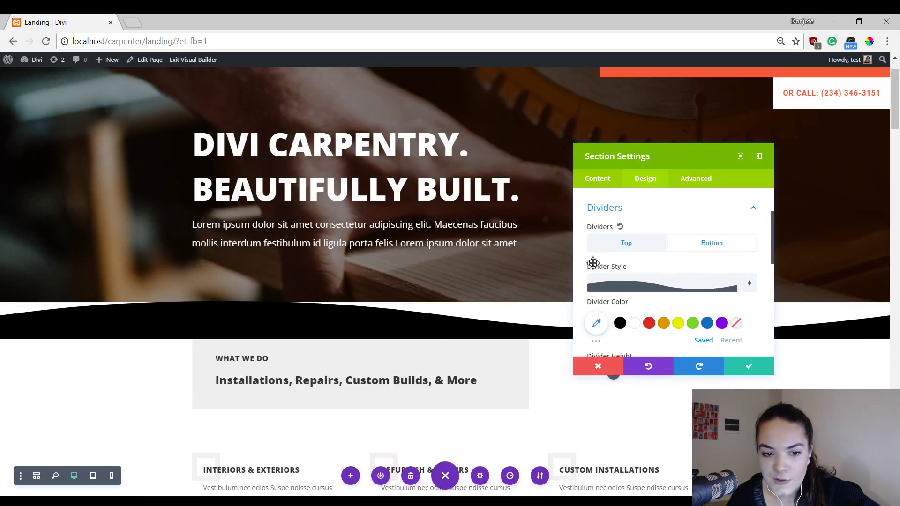
scroll(656, 263, down, 5)
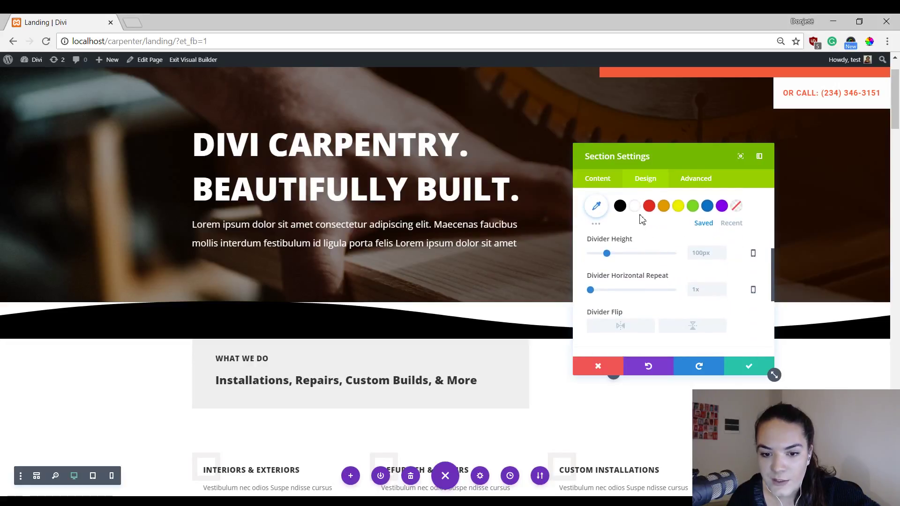
click(632, 215)
scroll(689, 299, down, 5)
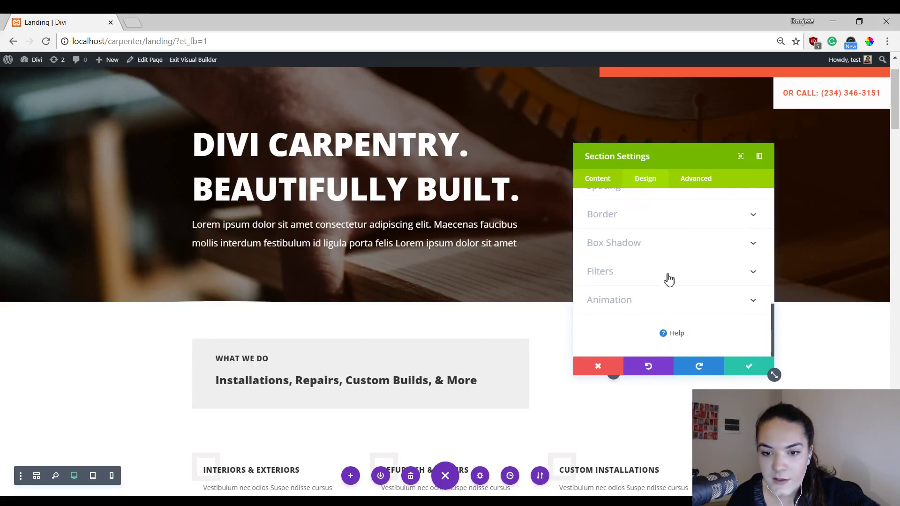
Try 63px of linked top and bottom padding on the menu section and discard all unsaved section changes
scroll(668, 274, up, 2)
click(649, 245)
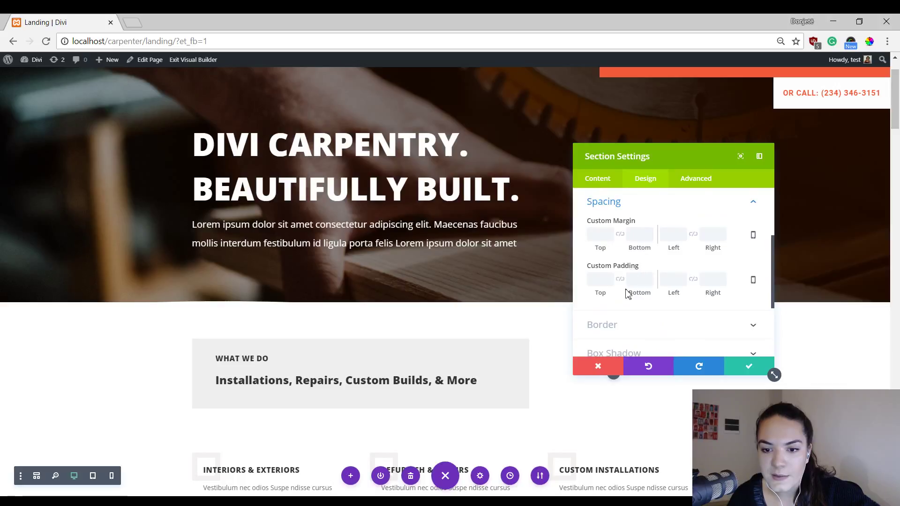
drag(638, 295, 796, 285)
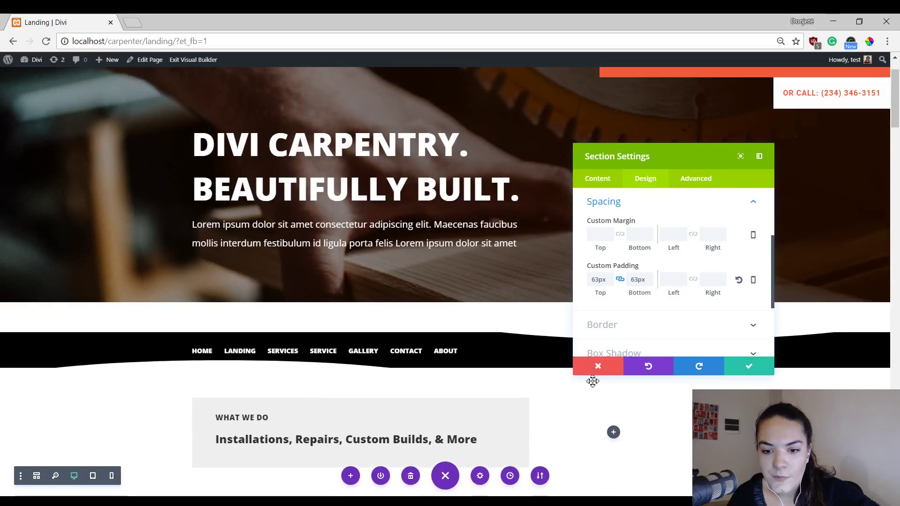
scroll(545, 338, up, 1)
click(595, 367)
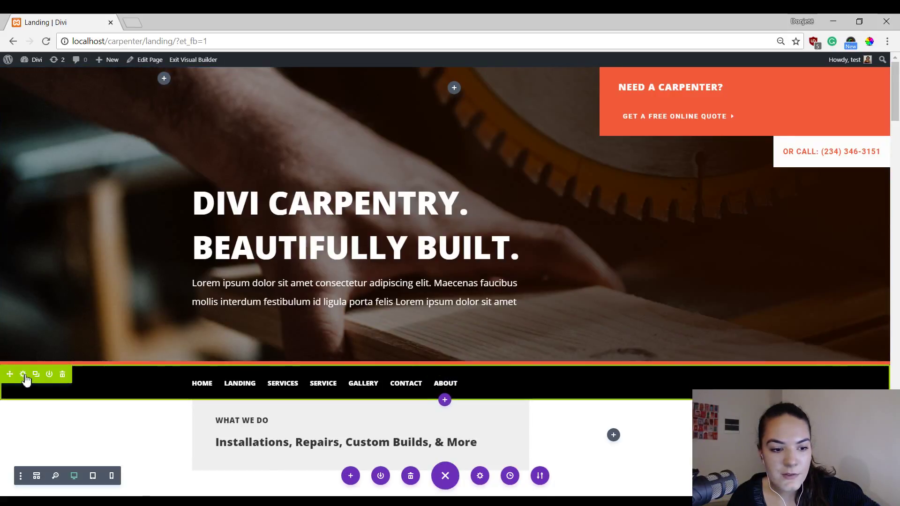
Remove the global menu section's top border by reducing its top border width to 0px, and save the section settings
click(23, 374)
click(645, 180)
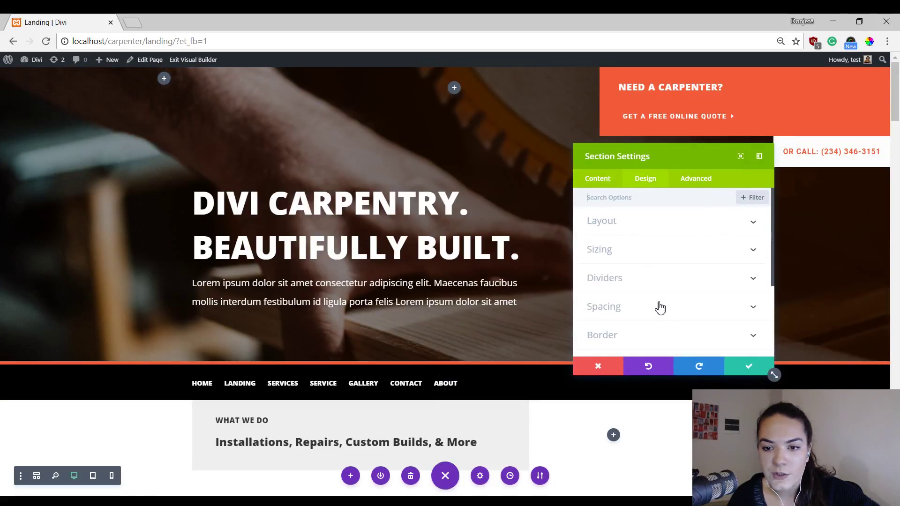
scroll(661, 307, down, 1)
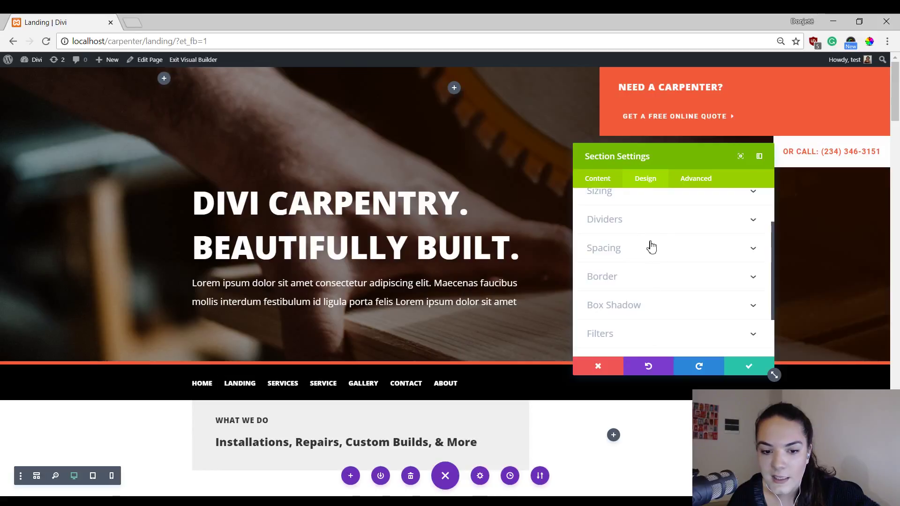
click(640, 286)
scroll(660, 295, down, 2)
scroll(671, 265, up, 3)
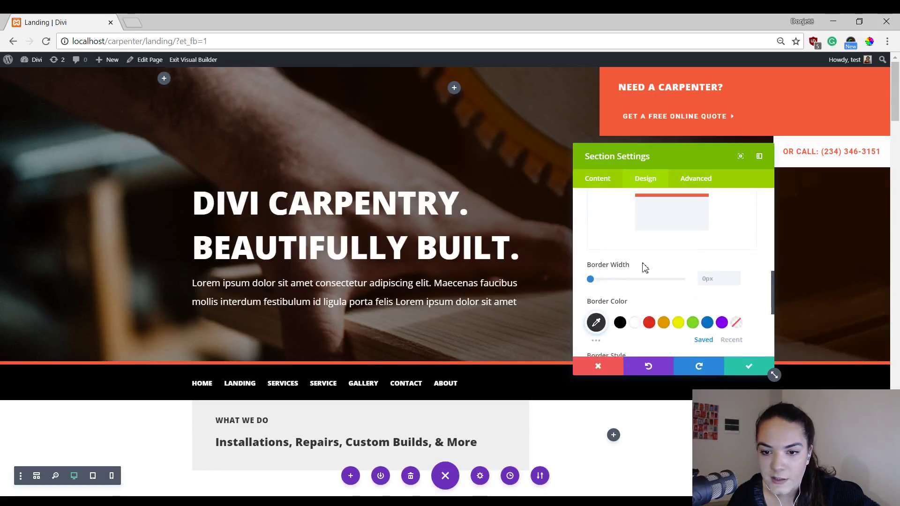
click(637, 259)
scroll(630, 289, down, 2)
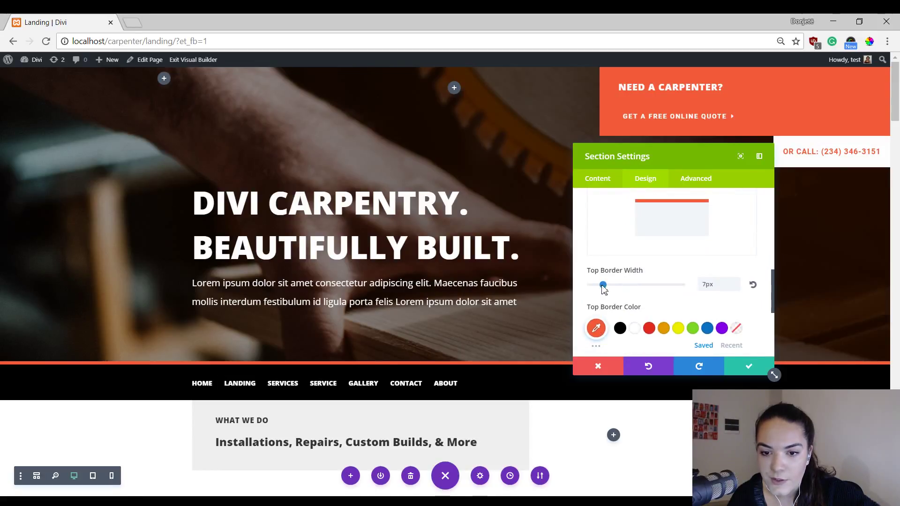
drag(599, 285, 587, 285)
click(748, 367)
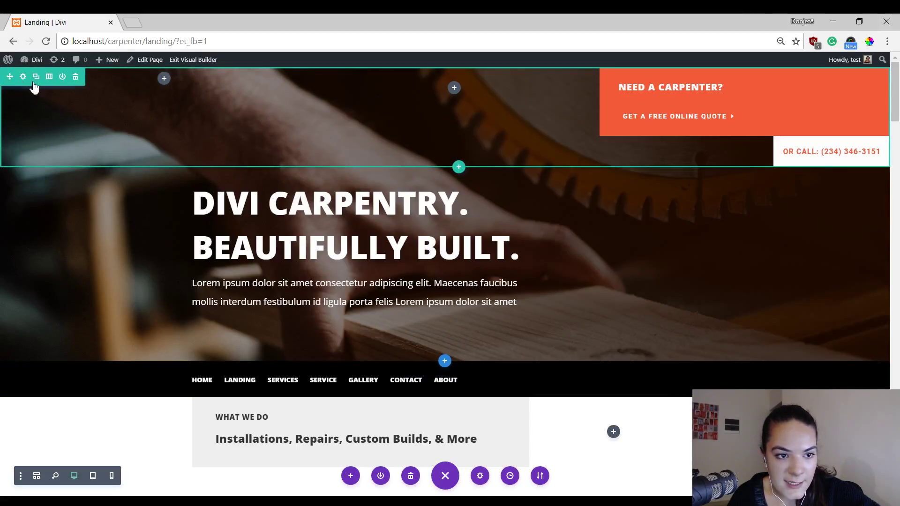
Open the Hero section's settings through the wireframe view and enlarge the settings window over the desktop preview
click(37, 476)
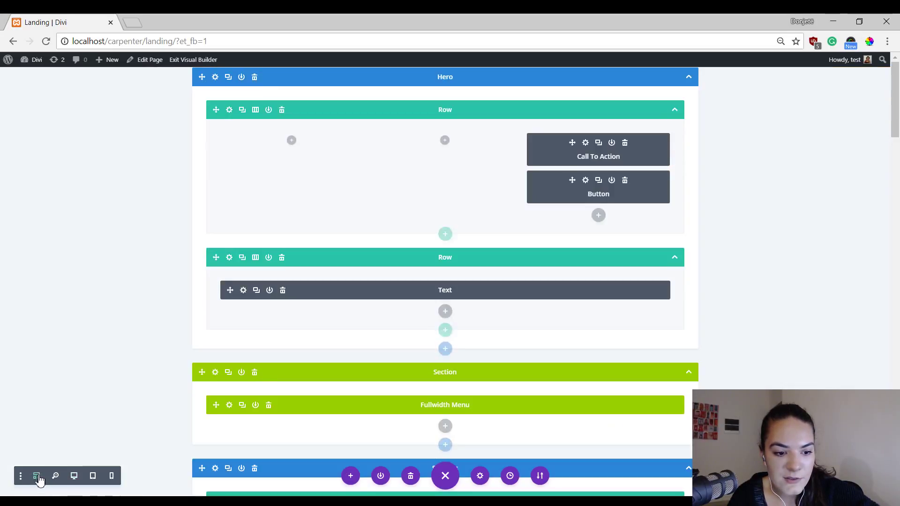
click(216, 76)
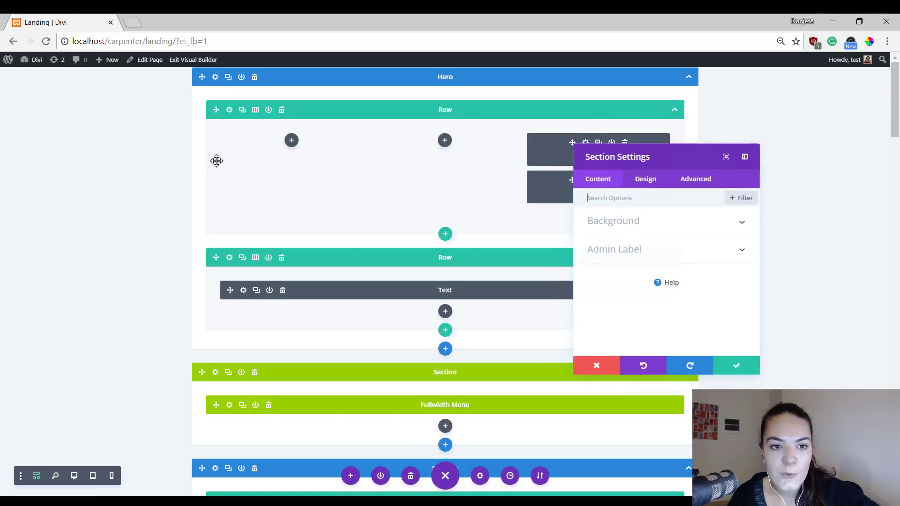
click(78, 476)
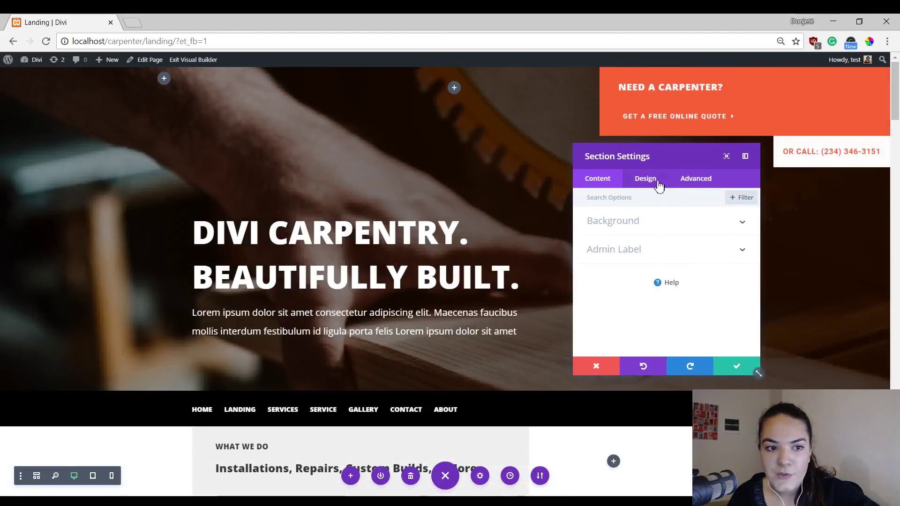
drag(656, 156, 505, 135)
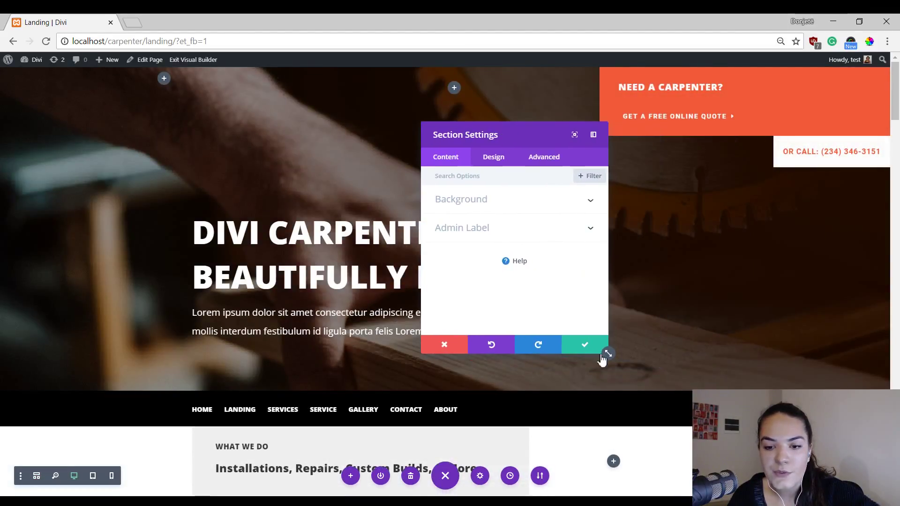
drag(602, 358, 686, 422)
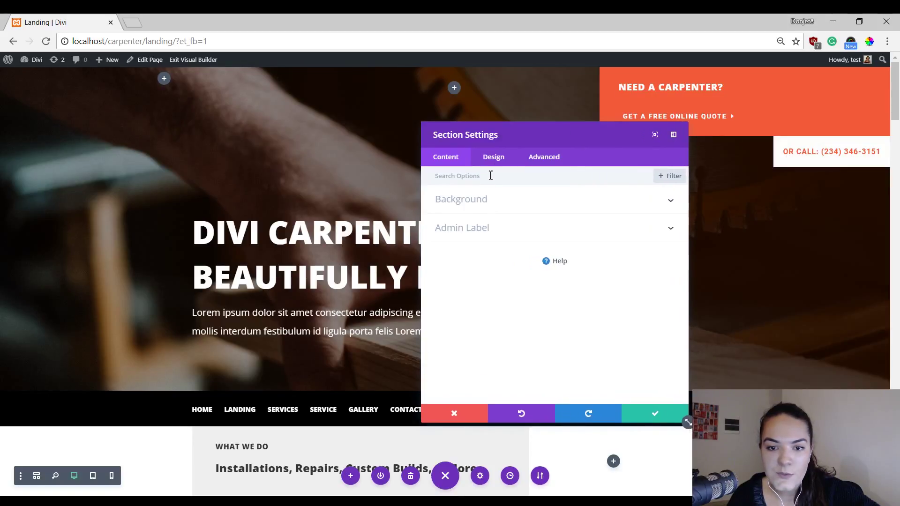
Apply the single-wave curved divider style to the bottom of the Hero section
click(499, 157)
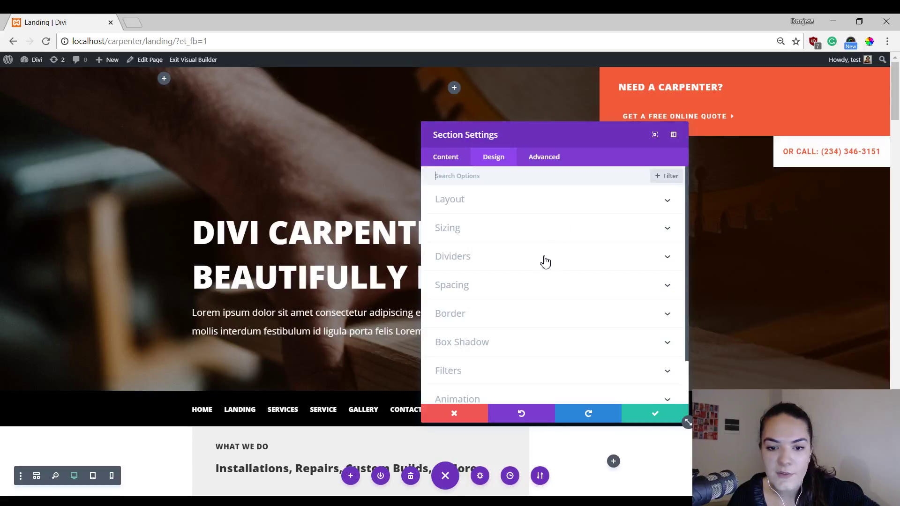
click(560, 262)
click(617, 215)
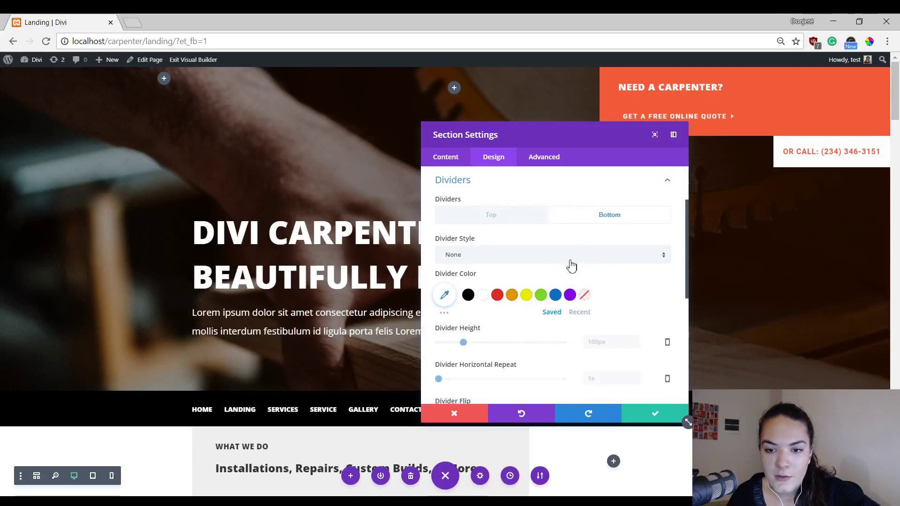
click(554, 256)
scroll(558, 262, down, 3)
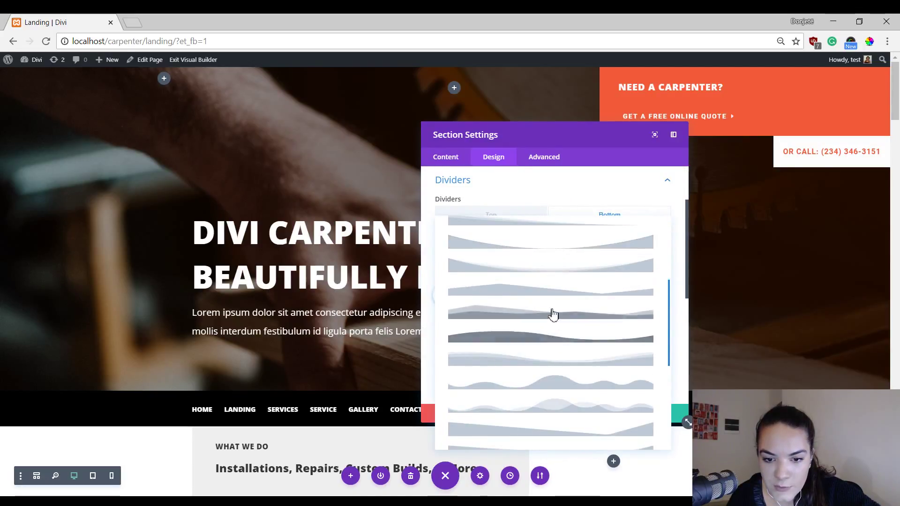
click(558, 341)
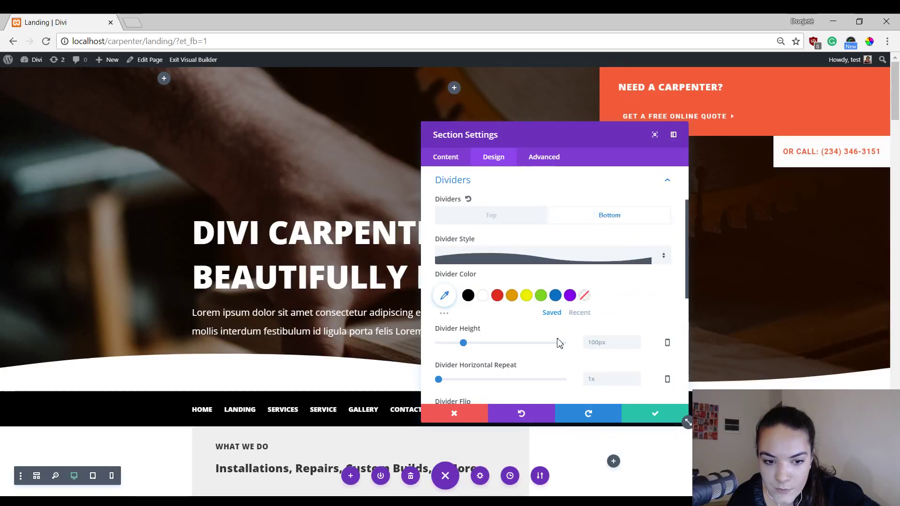
Color the Hero section's bottom divider black, set its height to 98px, and save the section settings
scroll(557, 342, down, 2)
click(468, 238)
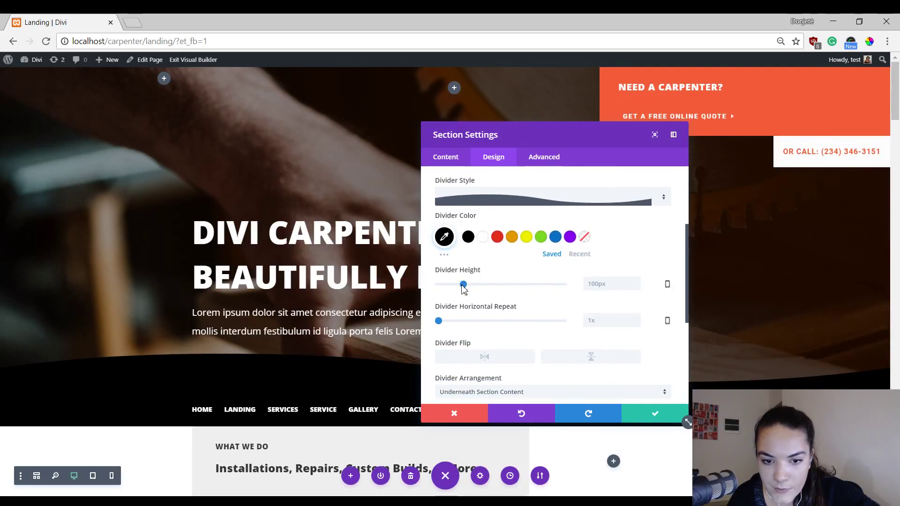
drag(463, 287, 504, 289)
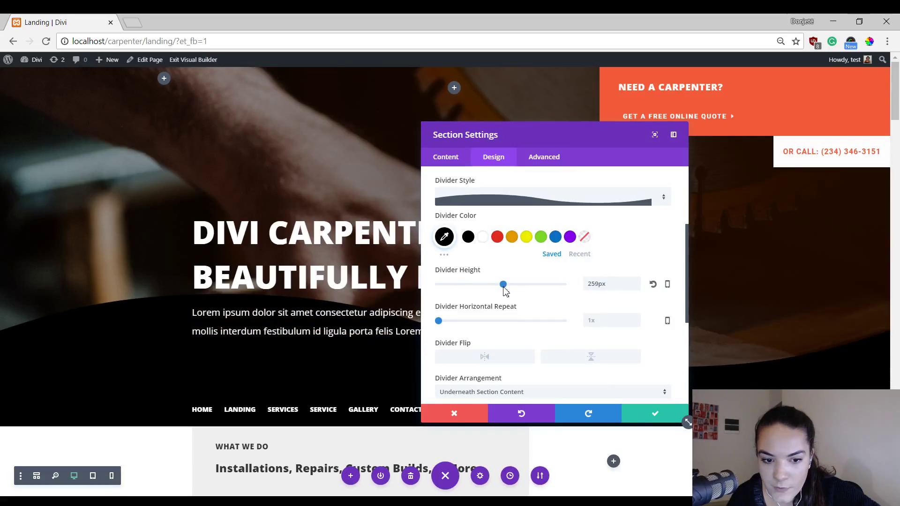
scroll(751, 259, down, 3)
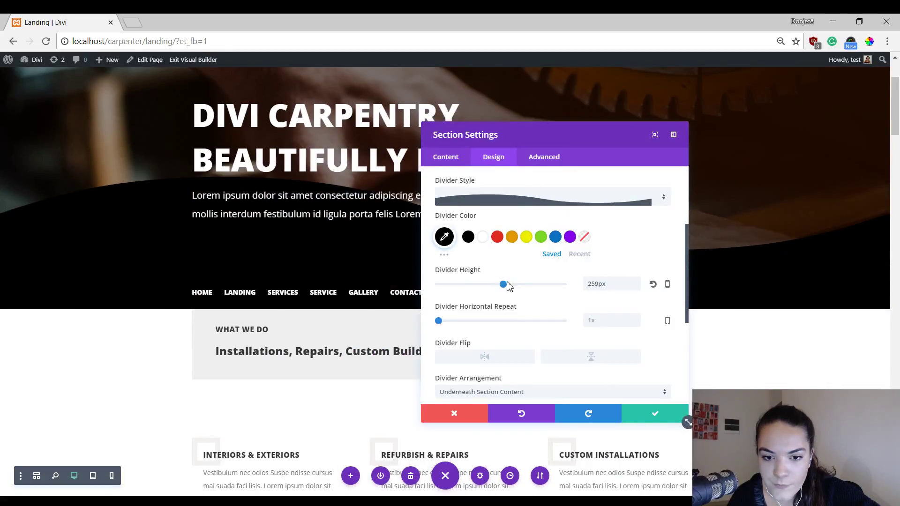
drag(508, 287, 464, 294)
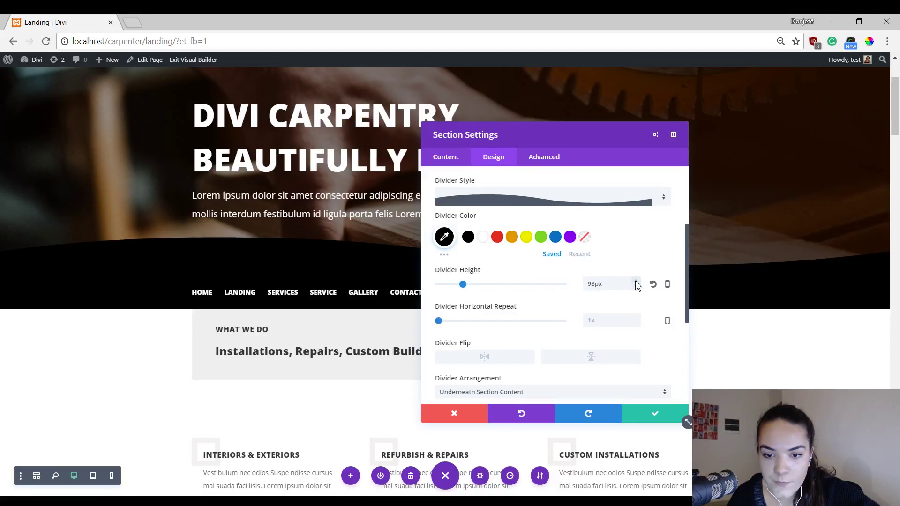
click(650, 416)
Apply the matching single-wave divider style to the top of the "What We Do" section below the menu
mouse_move(98, 341)
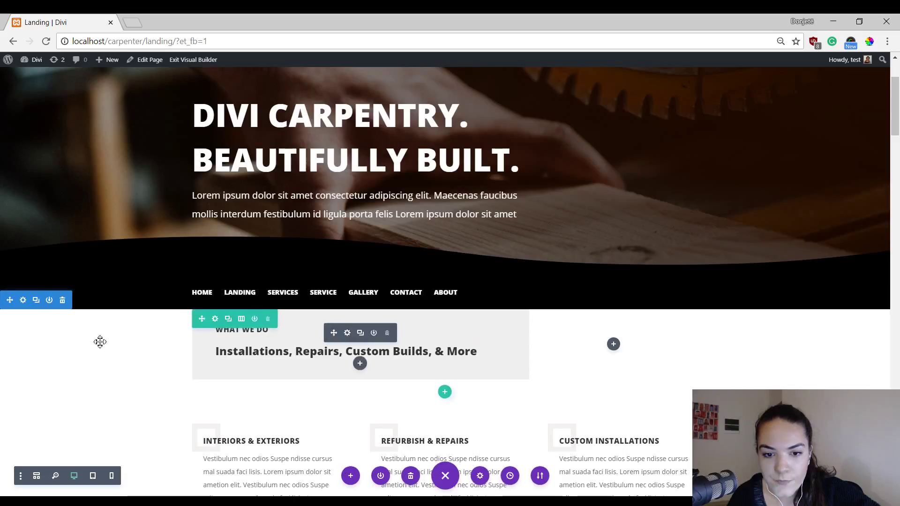
click(23, 302)
click(493, 157)
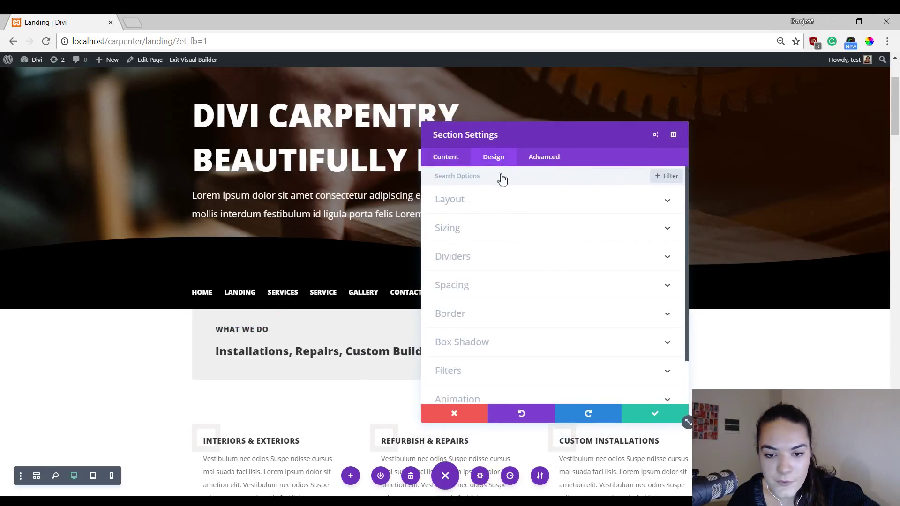
click(541, 262)
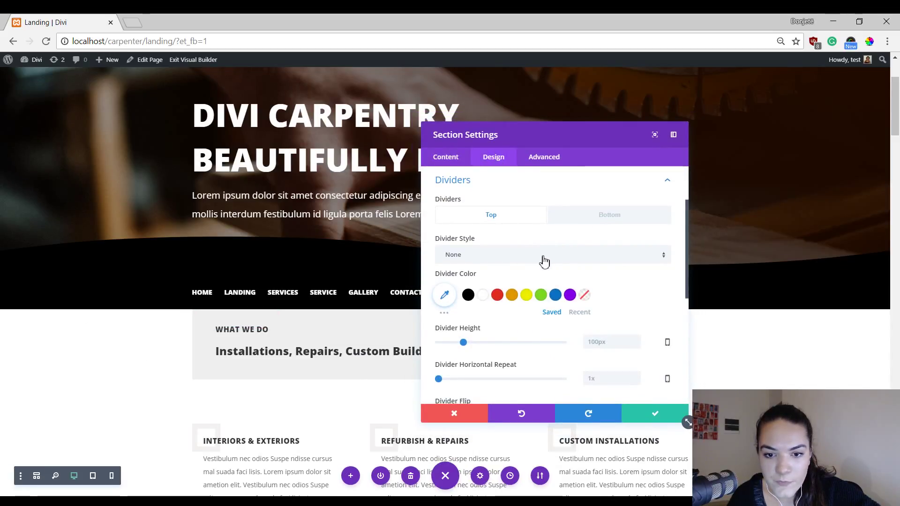
click(543, 262)
scroll(556, 353, down, 3)
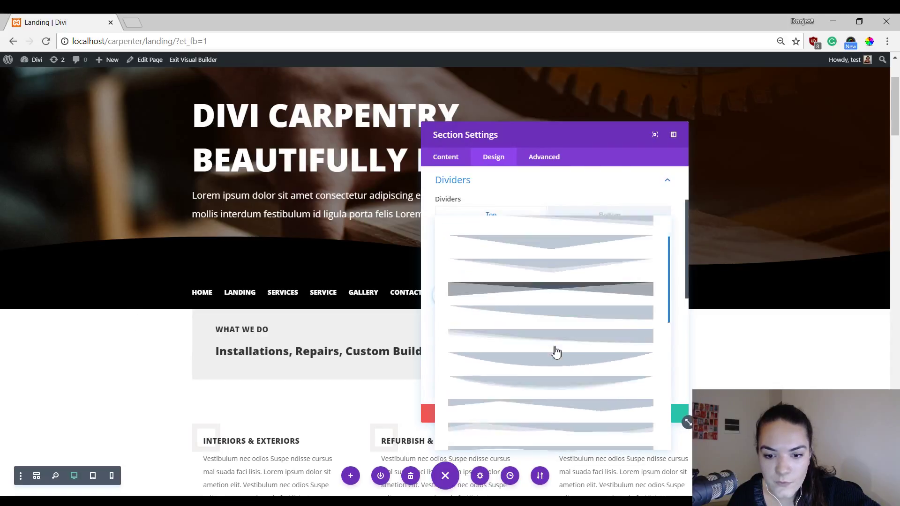
scroll(556, 352, down, 5)
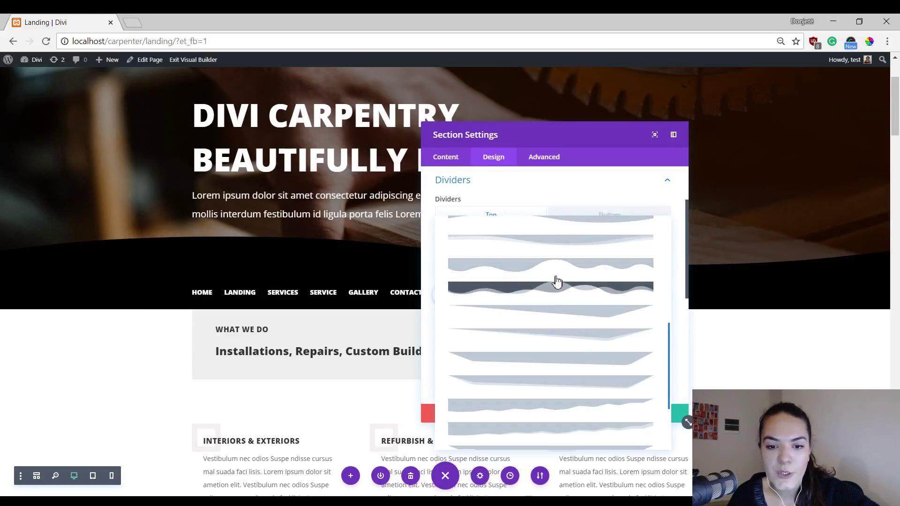
scroll(554, 287, up, 2)
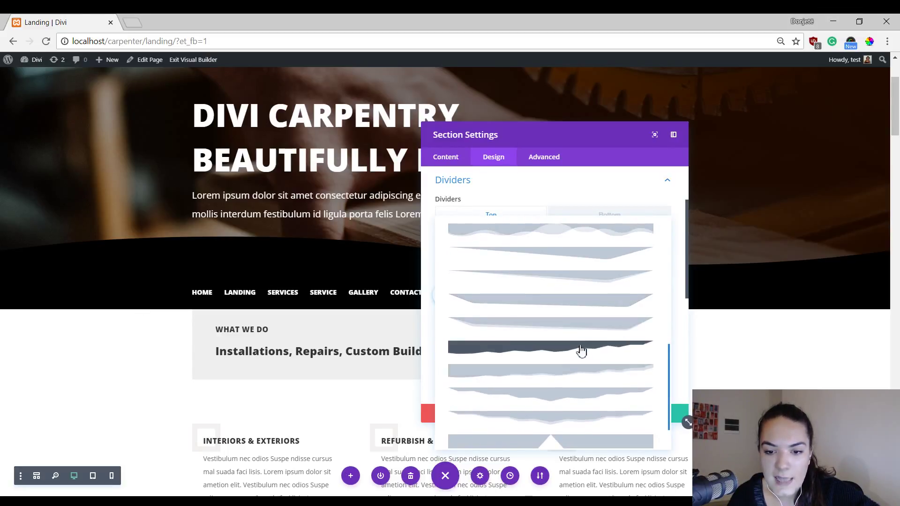
click(564, 278)
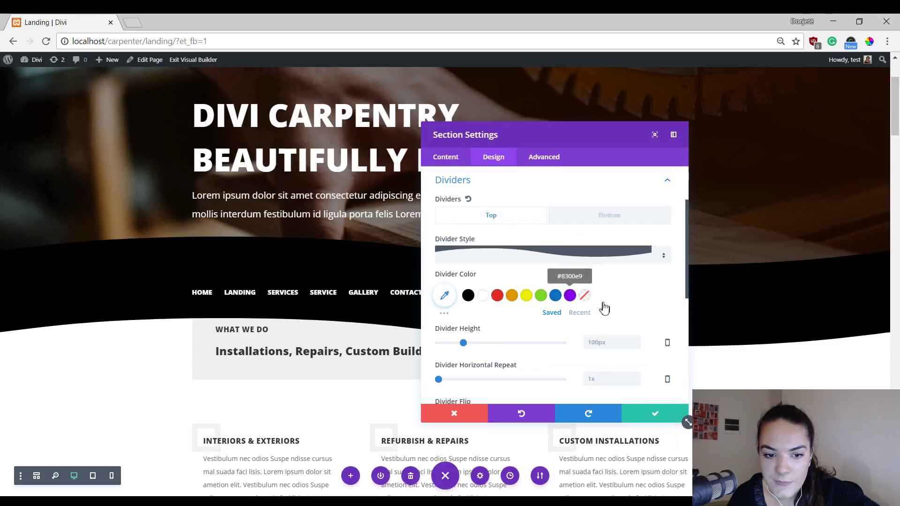
Color the "What We Do" section's top divider black and close its settings with the change kept
click(468, 295)
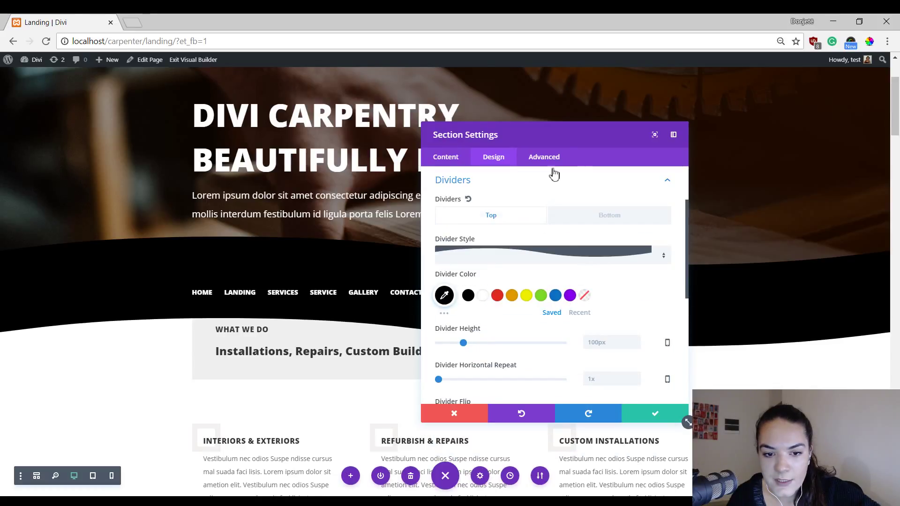
drag(569, 160, 626, 140)
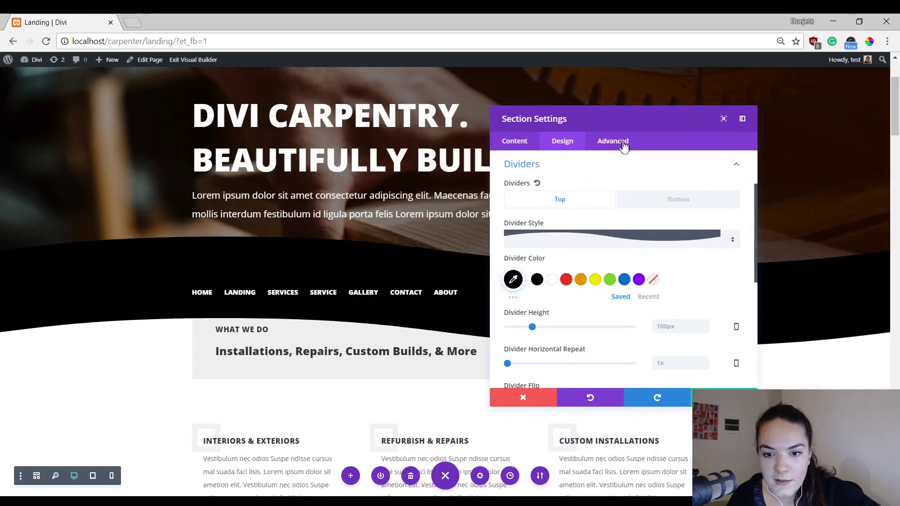
scroll(467, 263, down, 1)
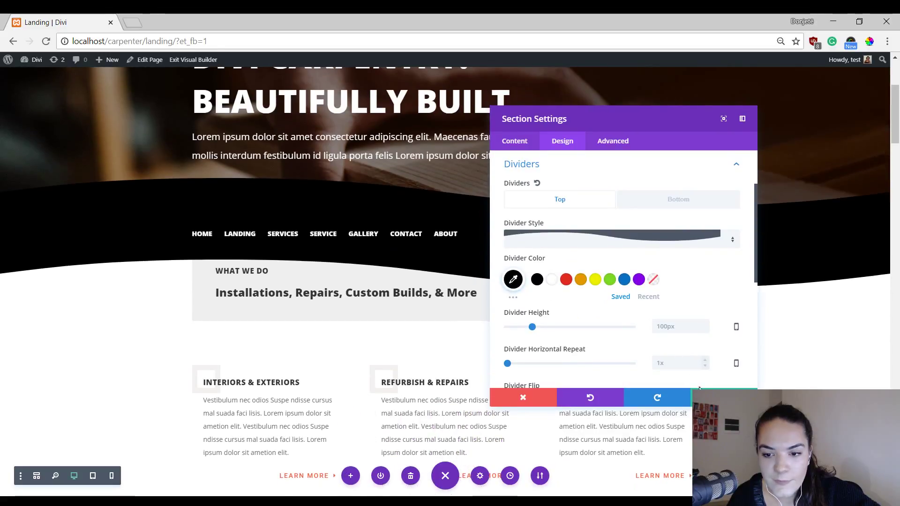
key(Escape)
Review how the black wave dividers above and below the menu blend with the neighbouring sections
scroll(554, 275, up, 3)
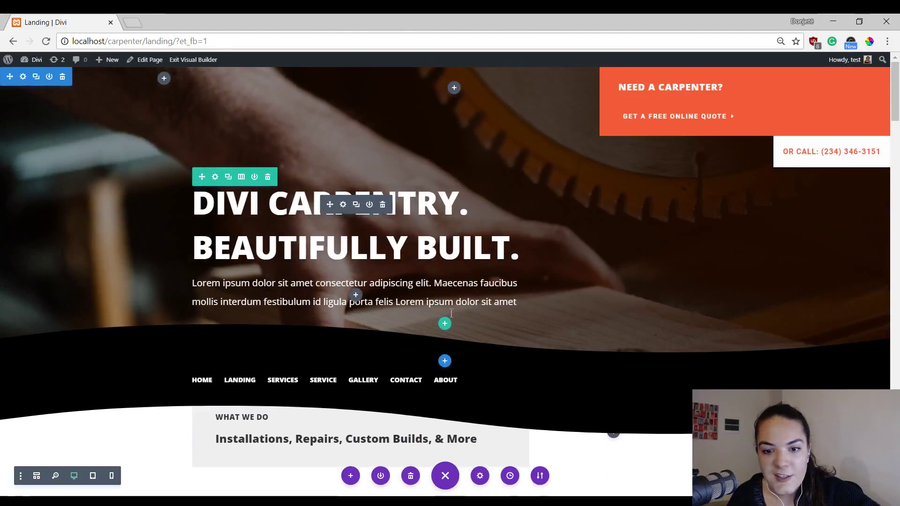
scroll(502, 250, down, 5)
scroll(502, 249, up, 5)
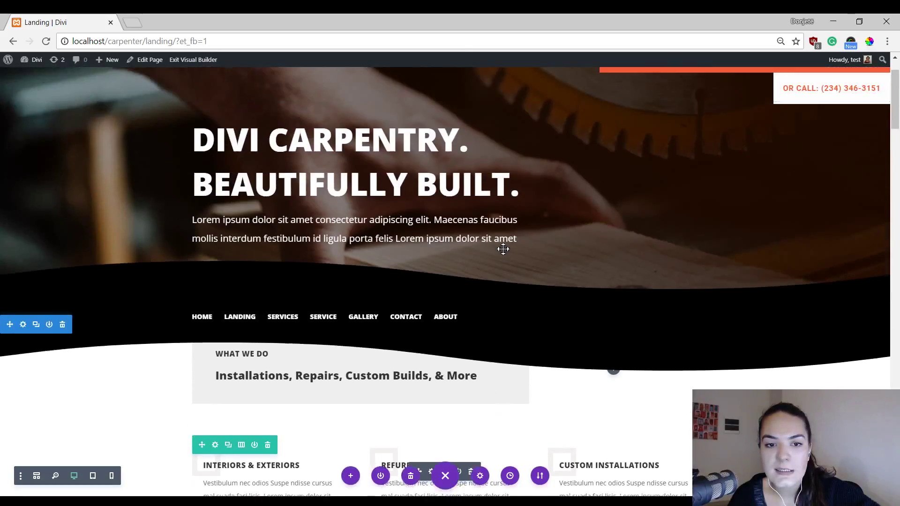
scroll(84, 78, down, 1)
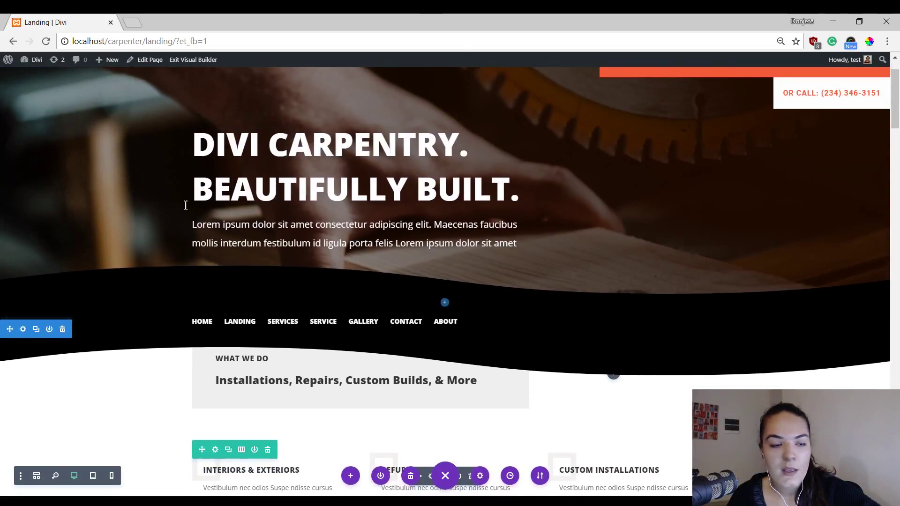
scroll(514, 289, down, 1)
scroll(535, 356, up, 1)
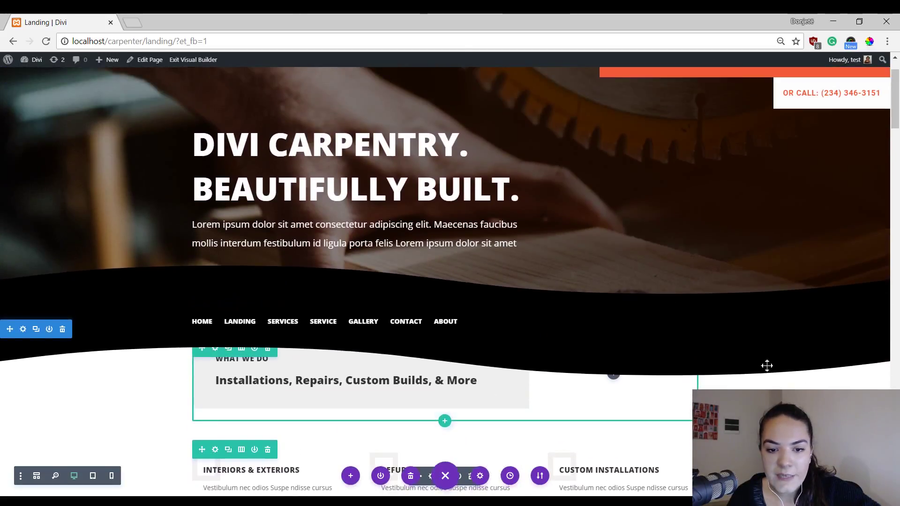
Exit the Visual Builder, open the Home page and examine how its menu section sits between the Hero and "What We Do" sections
scroll(767, 366, up, 1)
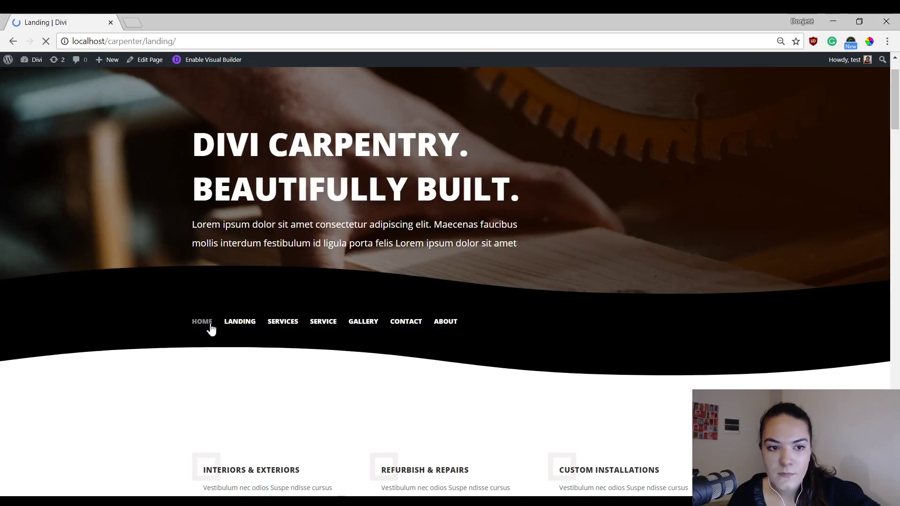
scroll(586, 237, down, 6)
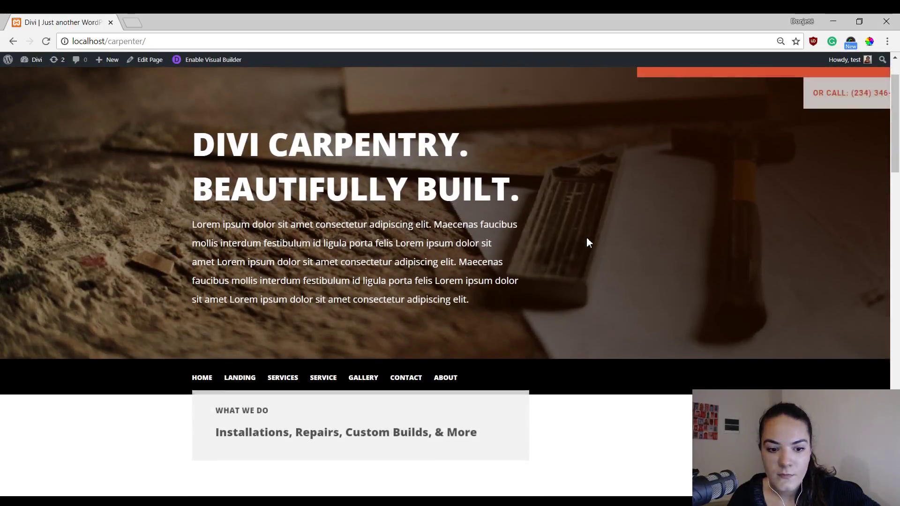
scroll(582, 248, up, 6)
scroll(301, 262, down, 3)
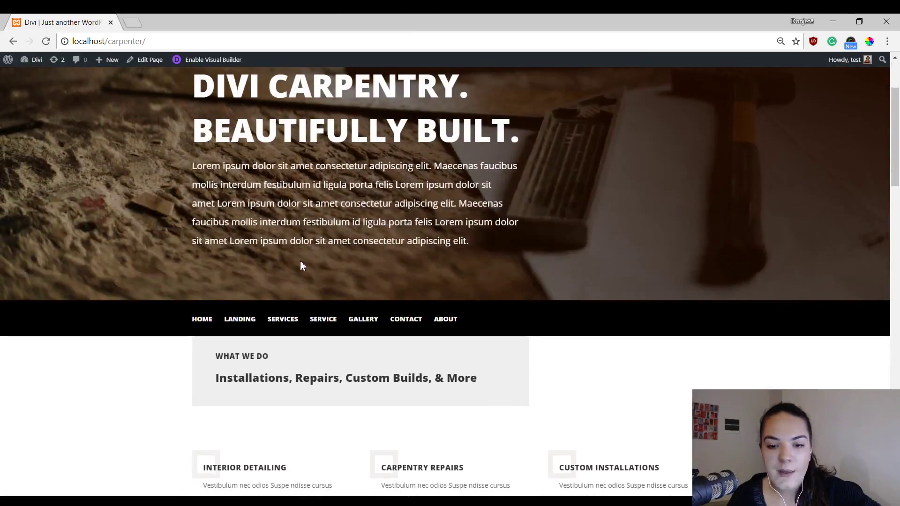
scroll(285, 194, up, 3)
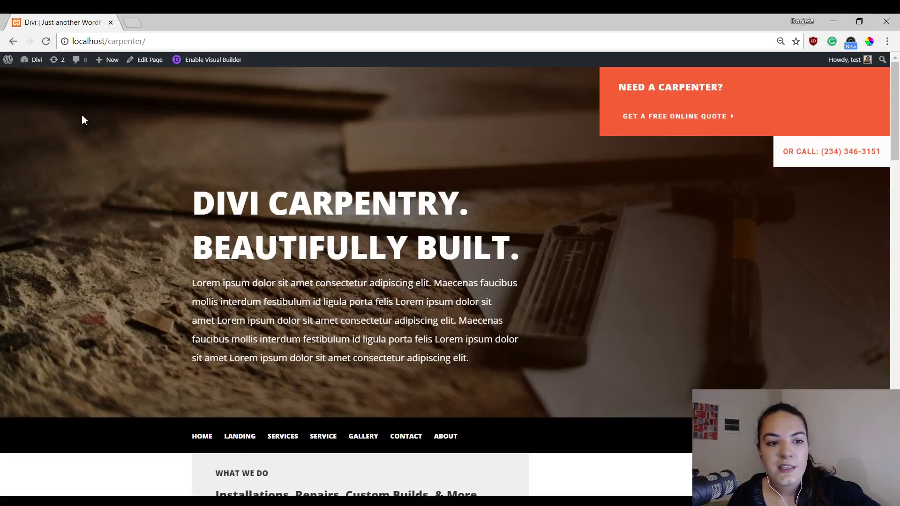
scroll(89, 145, down, 4)
scroll(347, 314, up, 3)
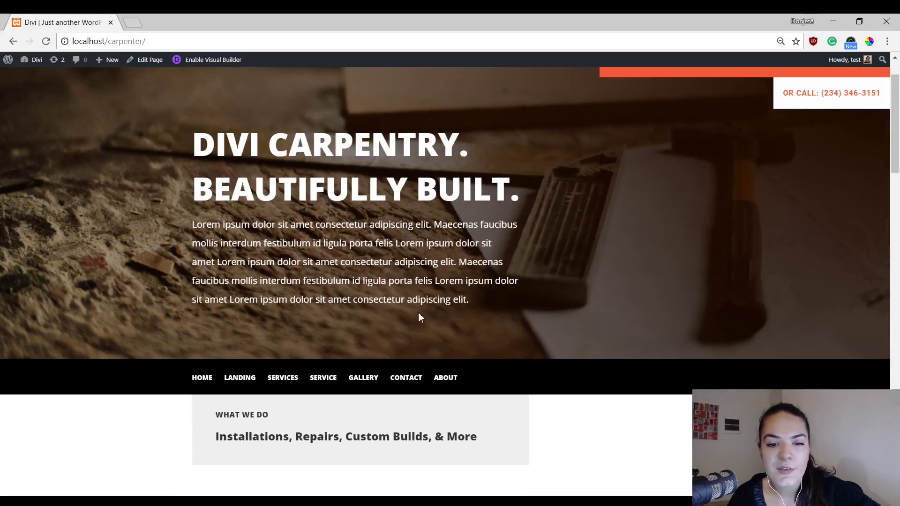
scroll(523, 367, up, 1)
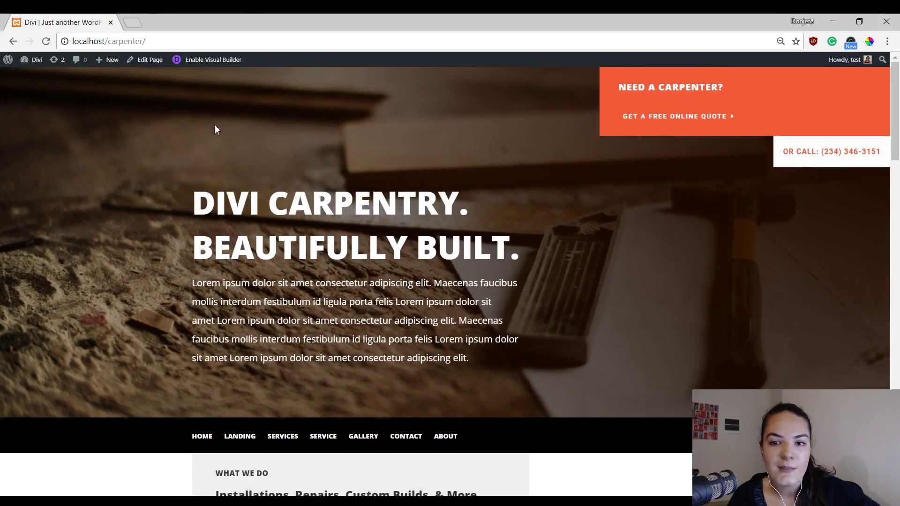
scroll(215, 125, down, 5)
scroll(308, 293, up, 4)
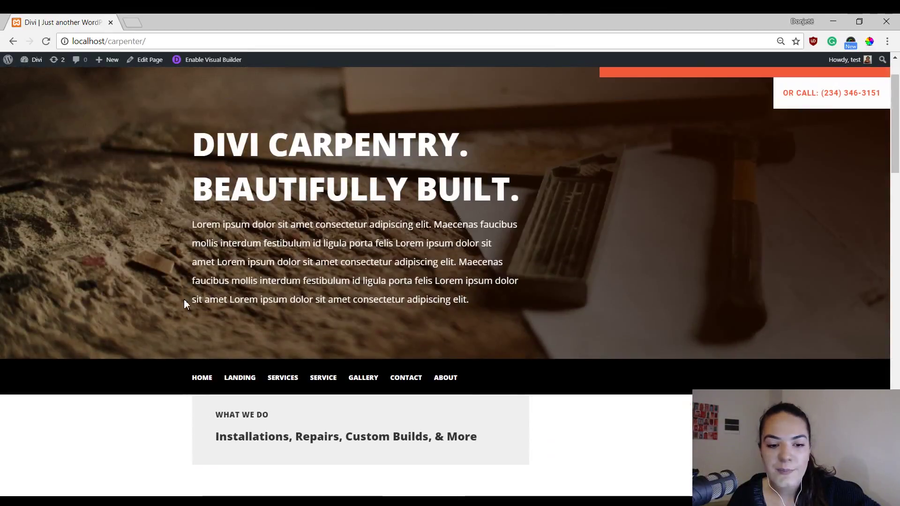
scroll(209, 253, down, 1)
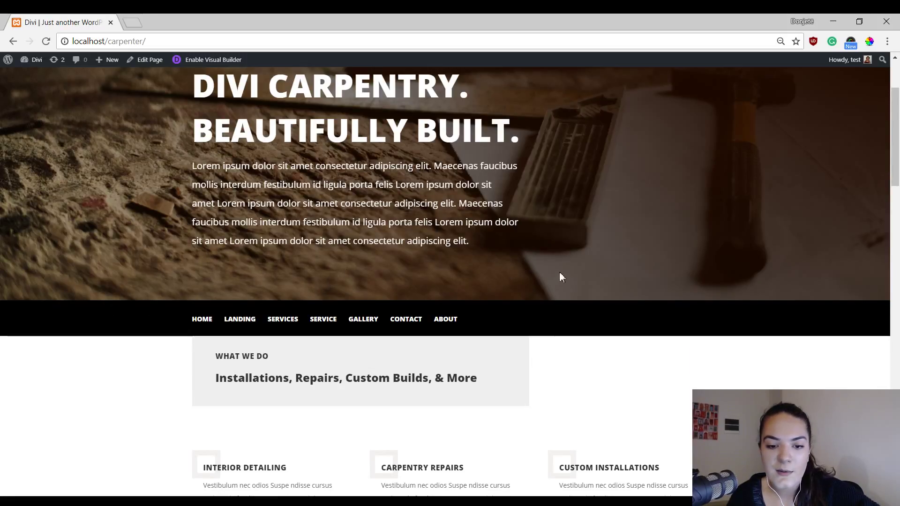
scroll(560, 277, down, 3)
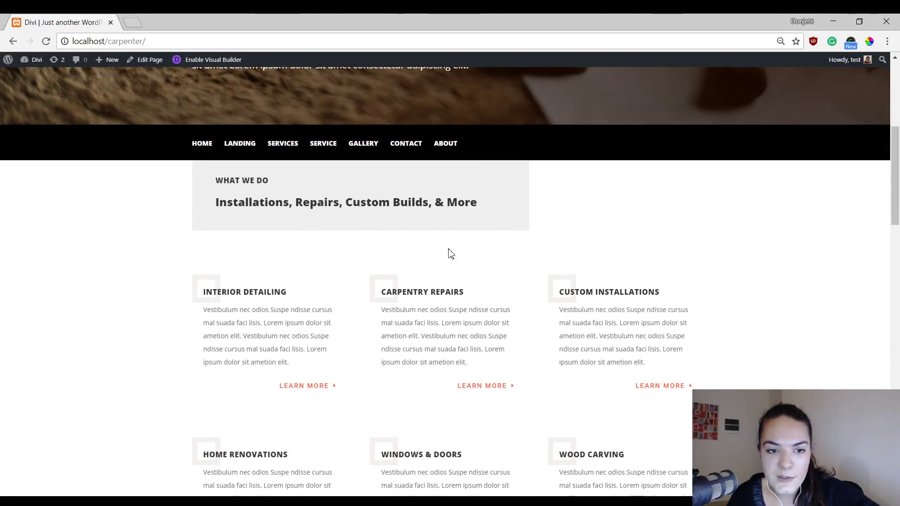
scroll(145, 287, up, 2)
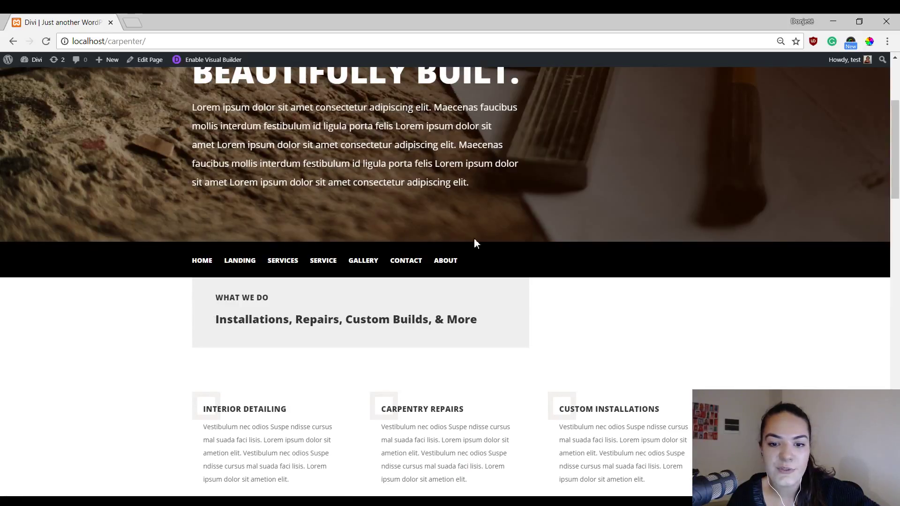
scroll(474, 240, up, 3)
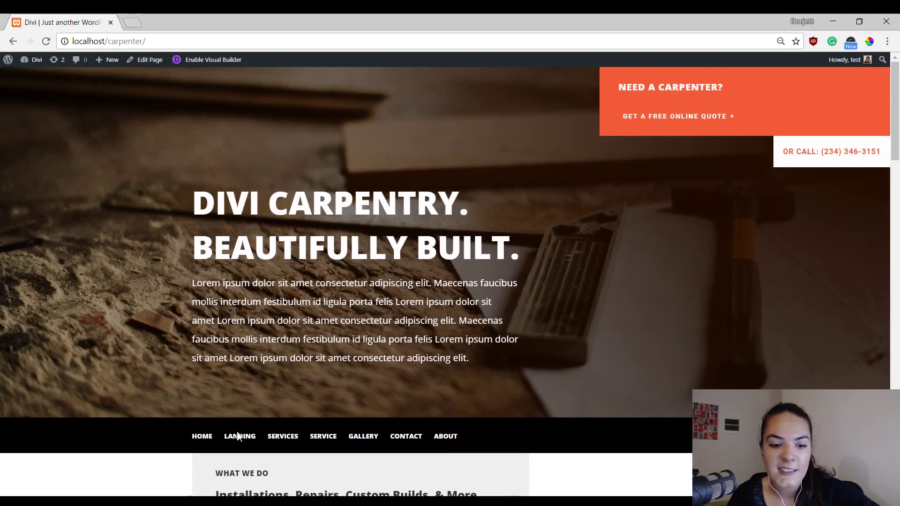
Open the Landing page from the site menu and examine the wave dividers above and below its menu
click(239, 443)
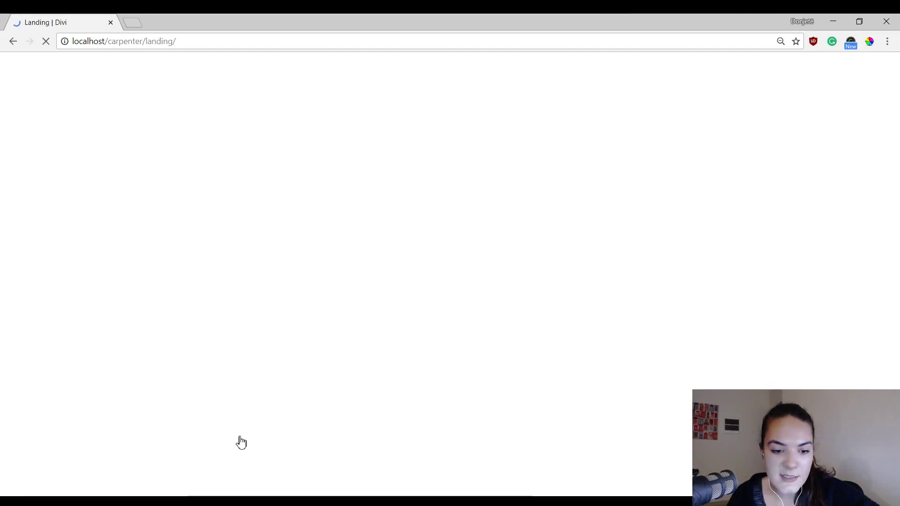
scroll(573, 257, down, 2)
scroll(562, 302, up, 2)
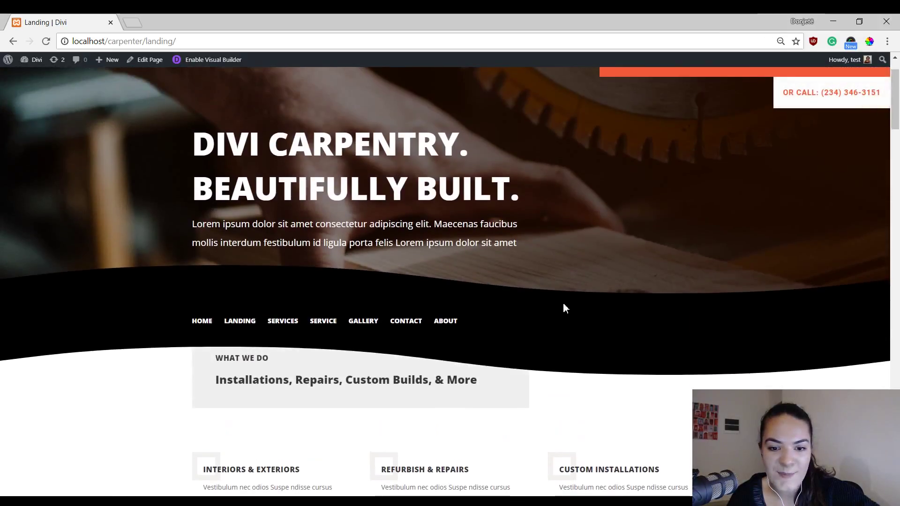
scroll(576, 282, down, 2)
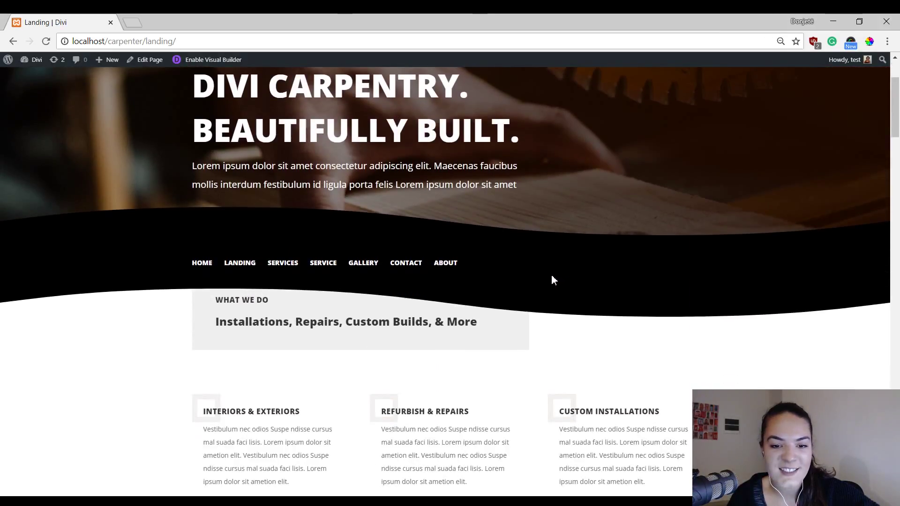
scroll(562, 277, up, 2)
scroll(552, 271, down, 3)
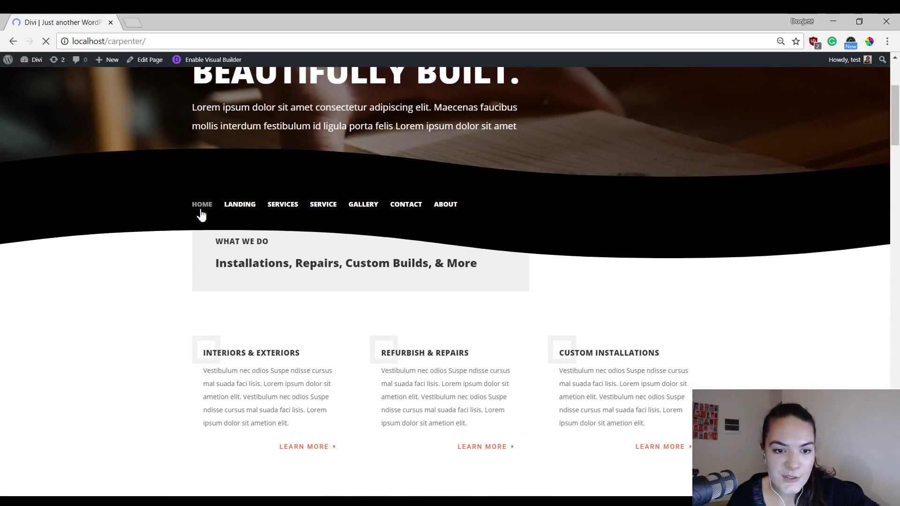
Return to the Home page and enable the Visual Builder on it
scroll(211, 66, down, 2)
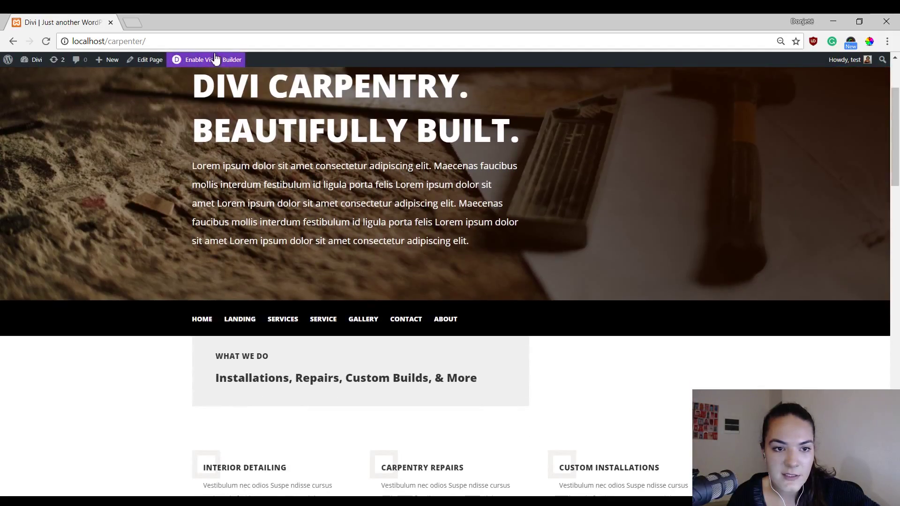
click(213, 63)
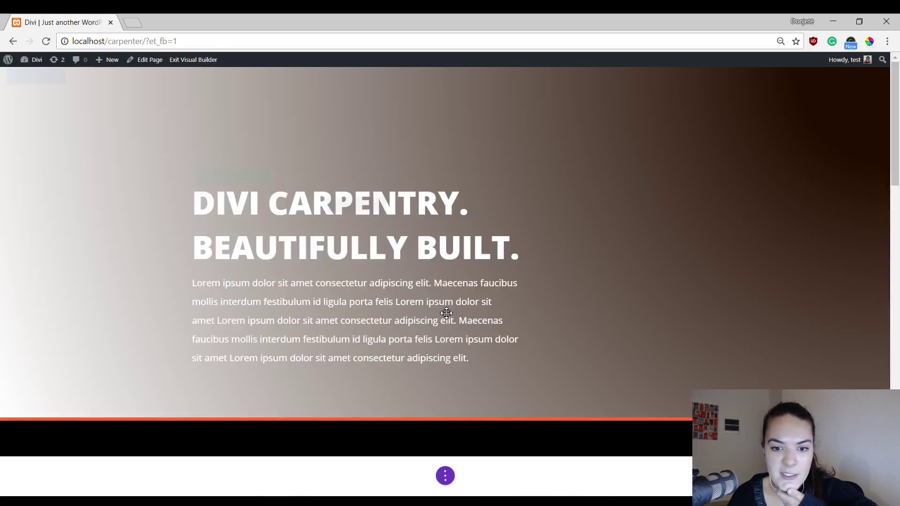
scroll(454, 391, down, 2)
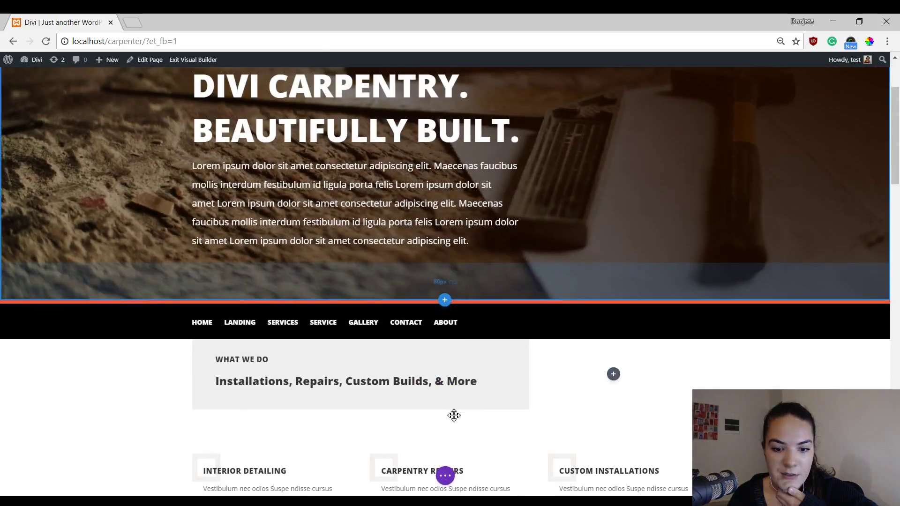
Preview the Home page's menu section in tablet and phone views, and switch back to the desktop view
click(445, 476)
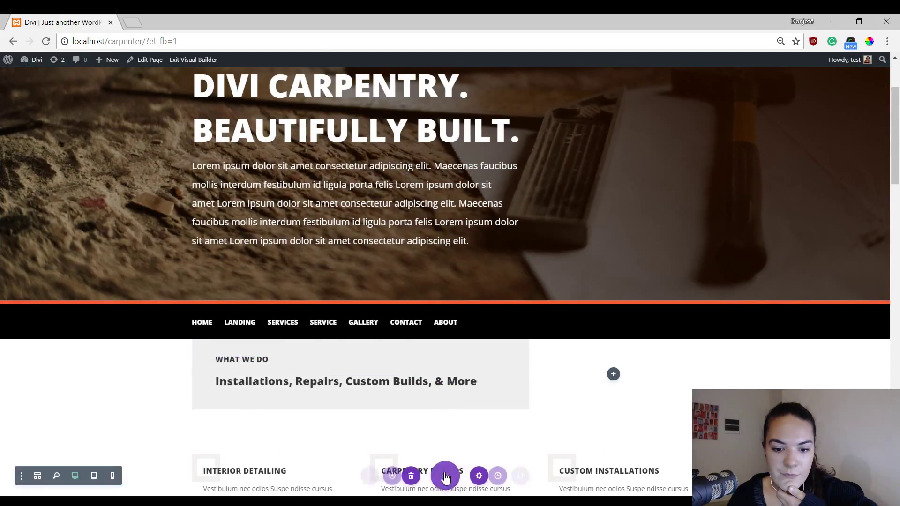
click(93, 476)
scroll(356, 281, up, 3)
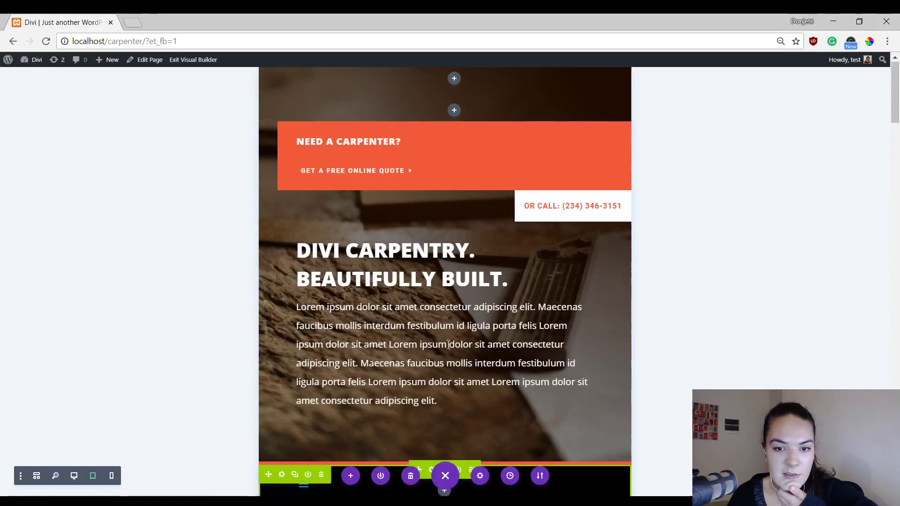
scroll(505, 164, down, 6)
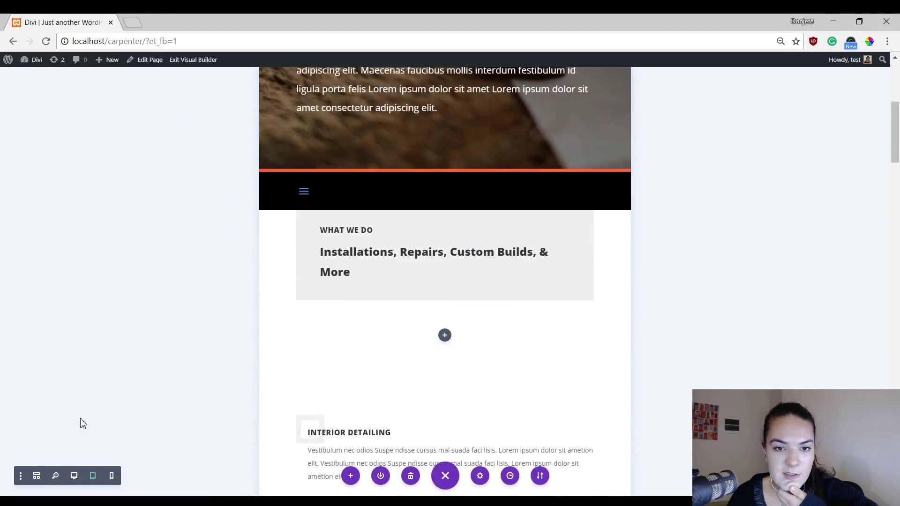
click(110, 476)
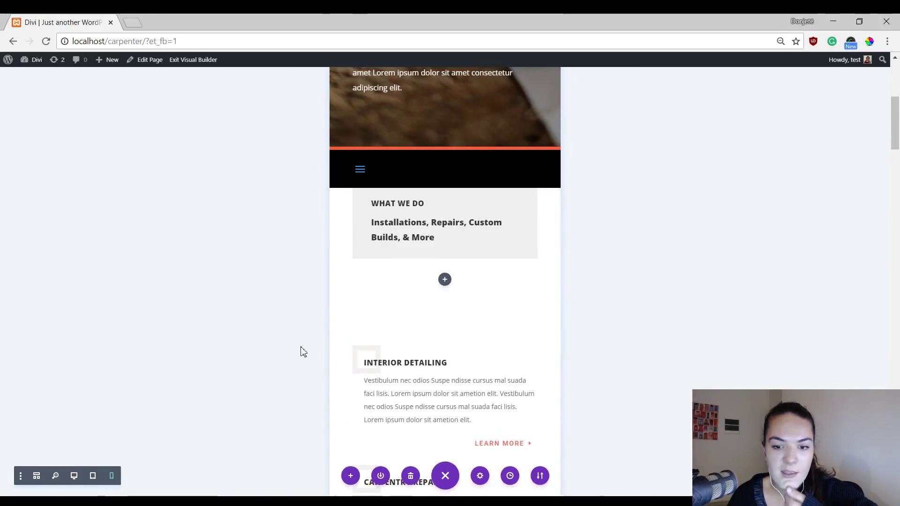
click(74, 476)
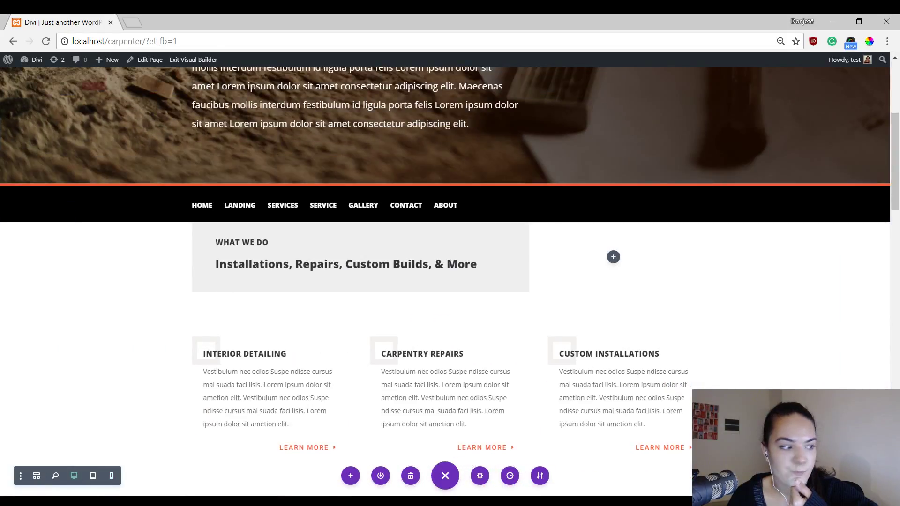